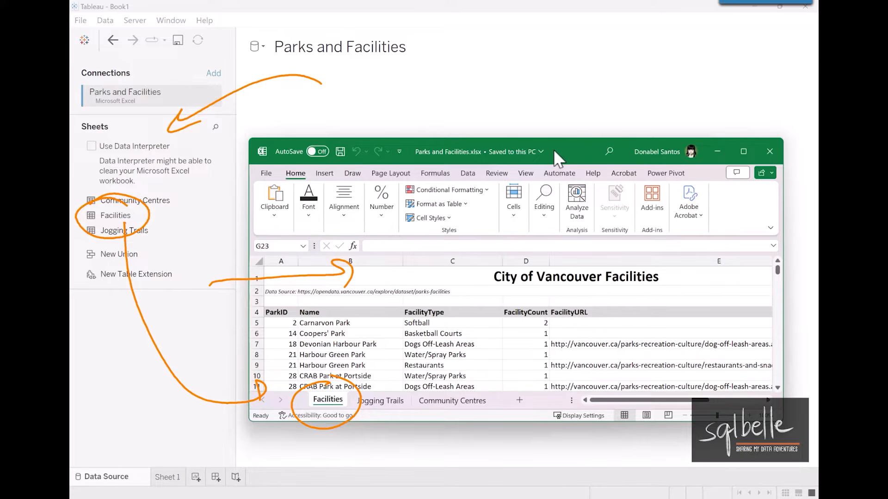
# - Clean the workbook with Data Interpreter and add the Facilities sheet to the data source canvas
pyautogui.click(91, 146)
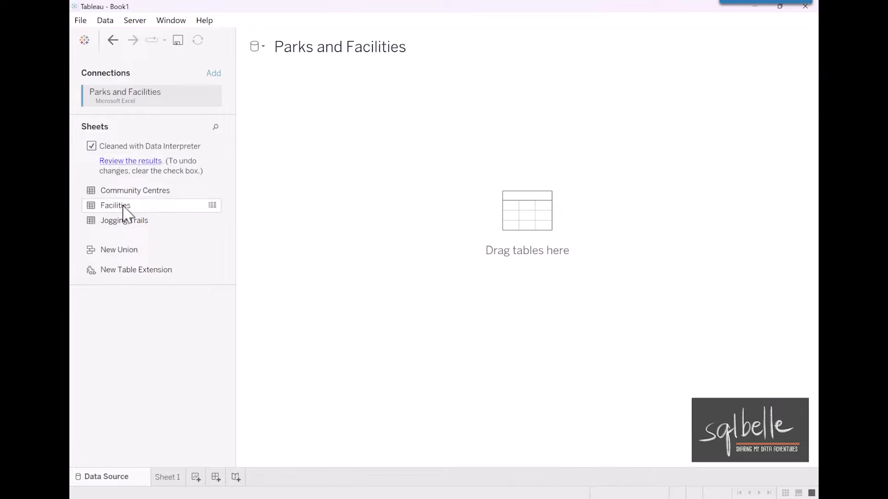
pyautogui.moveTo(122, 211); pyautogui.dragTo(291, 110)
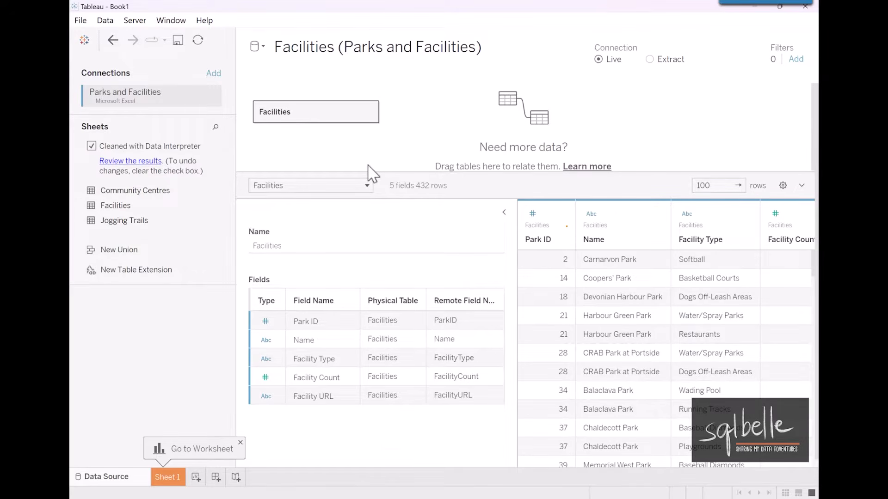
pyautogui.moveTo(368, 172); pyautogui.dragTo(349, 254)
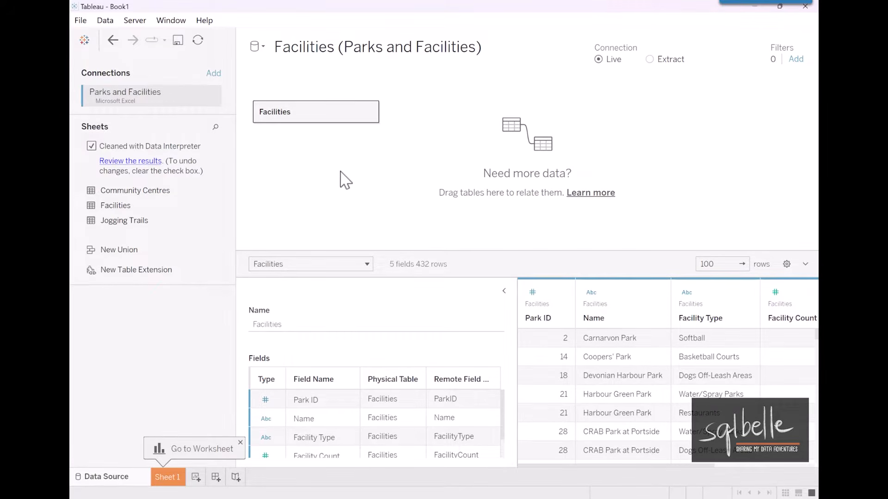
pyautogui.moveTo(123, 192); pyautogui.dragTo(309, 124)
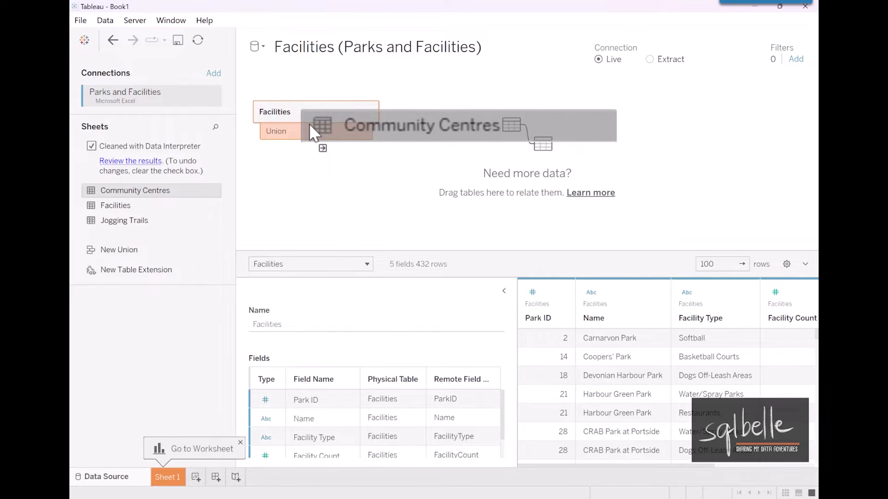
pyautogui.moveTo(309, 124); pyautogui.dragTo(183, 247)
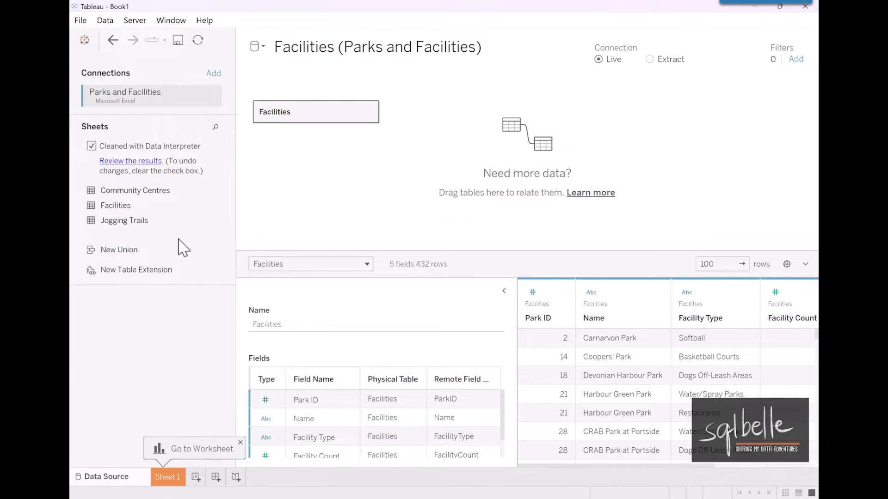
pyautogui.moveTo(206, 212)
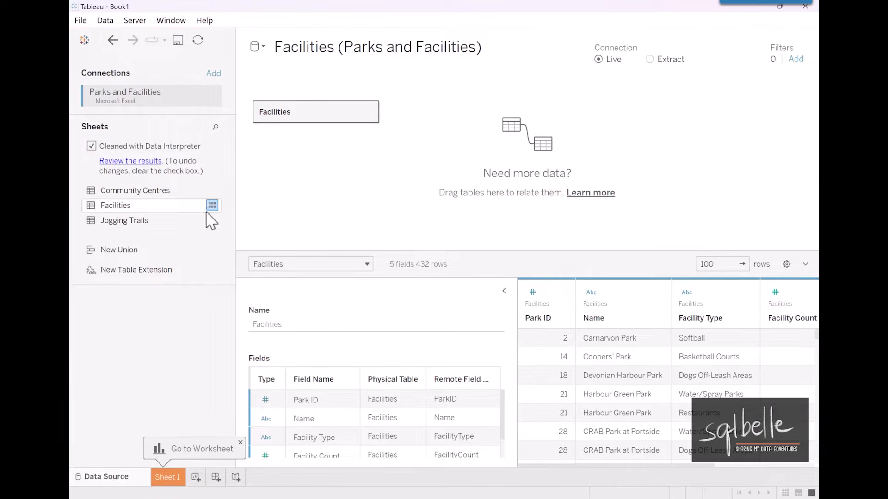
# - Convert the Facilities table to a wildcard union that includes all workbooks matching *.xlsx
pyautogui.click(370, 112)
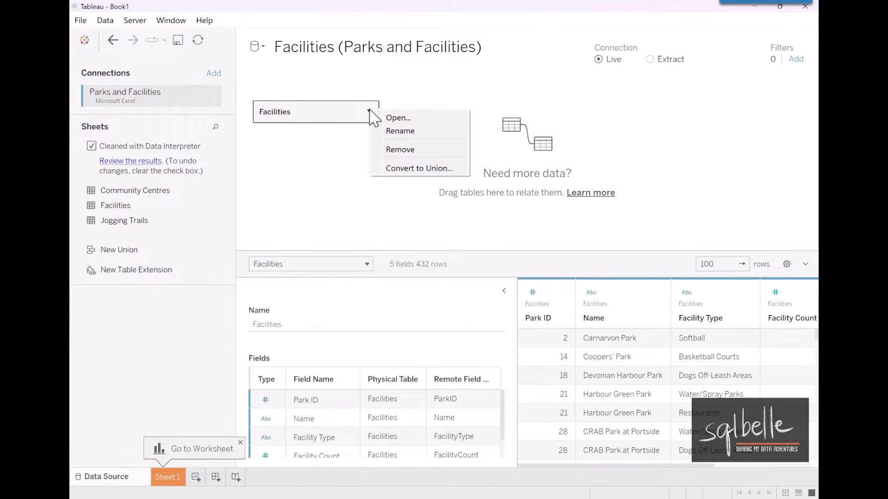
pyautogui.click(392, 169)
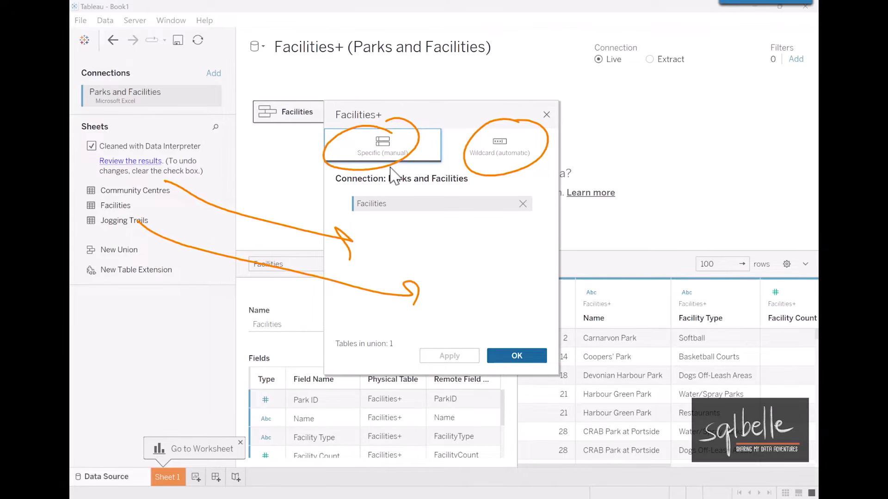
pyautogui.click(480, 150)
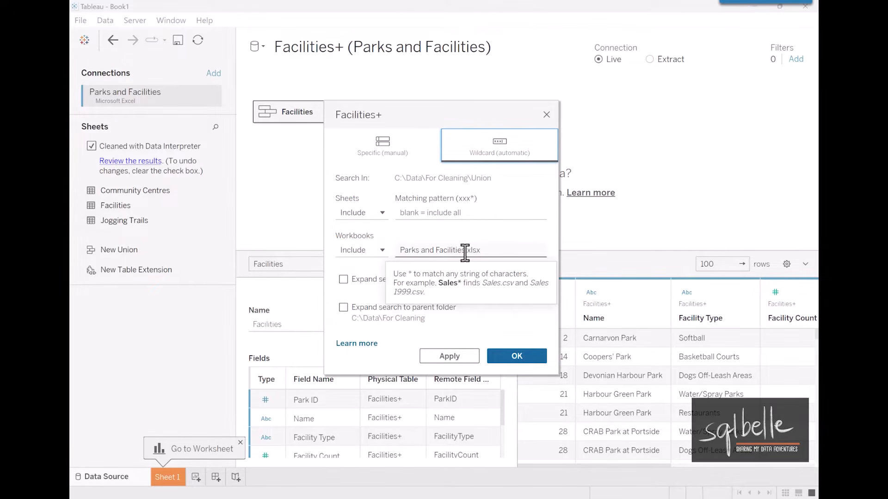
pyautogui.moveTo(465, 252); pyautogui.dragTo(378, 254)
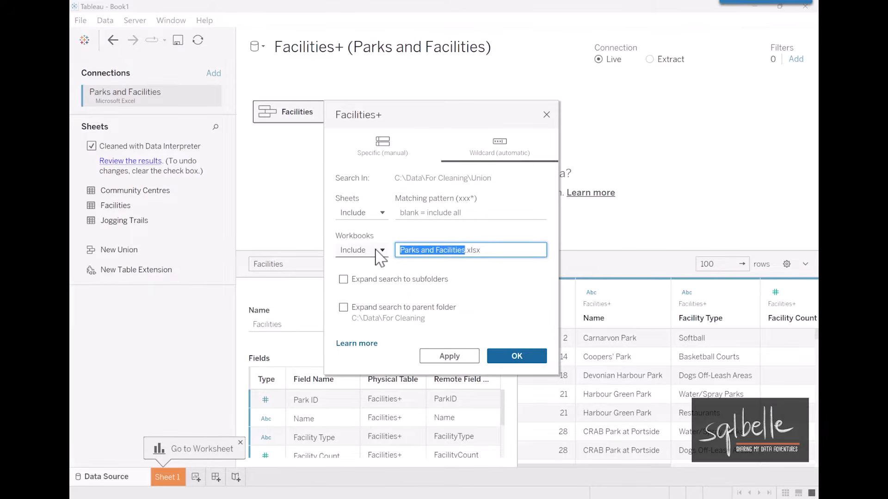
pyautogui.write('*')
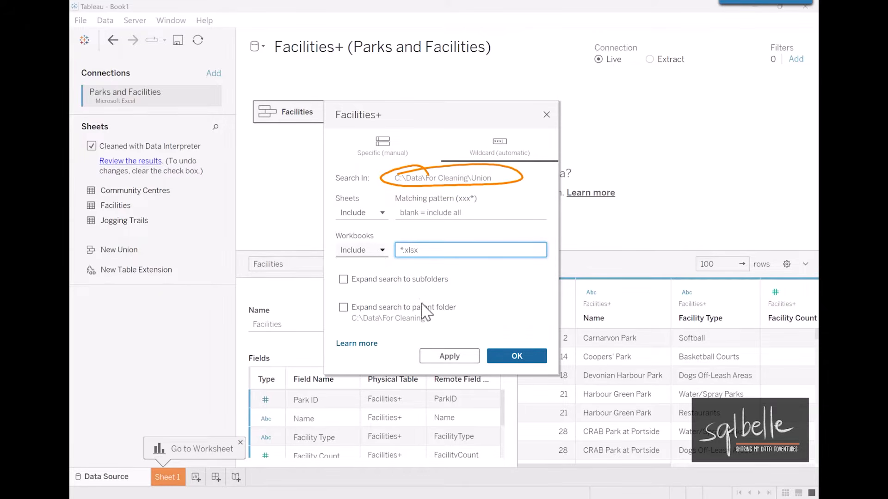
pyautogui.click(450, 356)
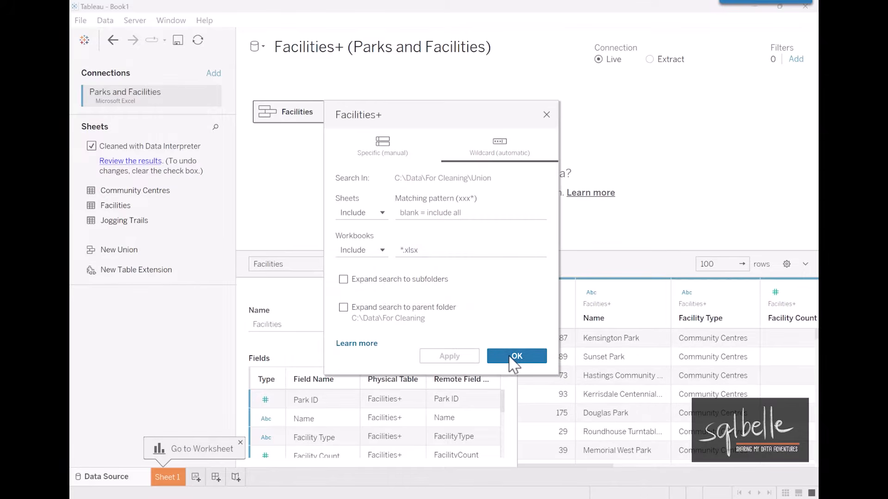
pyautogui.click(514, 357)
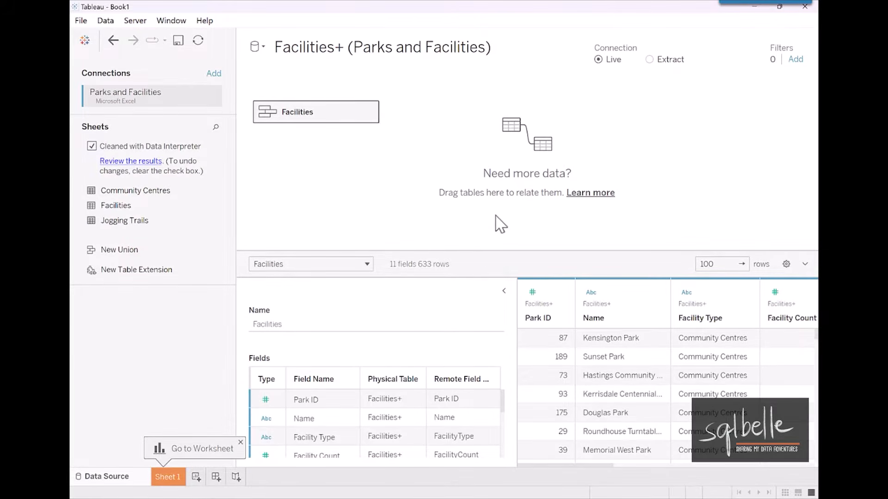
# - Merge the mismatched fields Park ID, Jogging Trail ID and the second Park ID into one field
pyautogui.moveTo(485, 251); pyautogui.dragTo(486, 172)
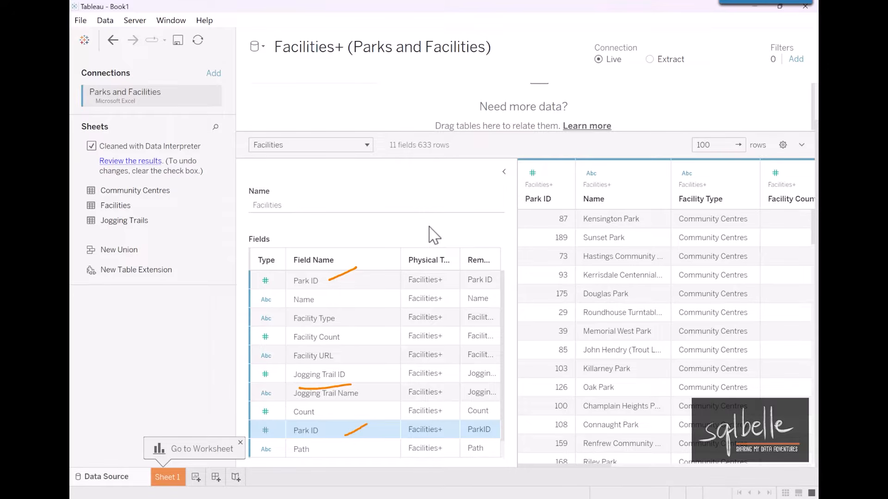
pyautogui.click(318, 286)
pyautogui.keyDown('ctrl'); pyautogui.click(327, 373); pyautogui.keyUp('ctrl')
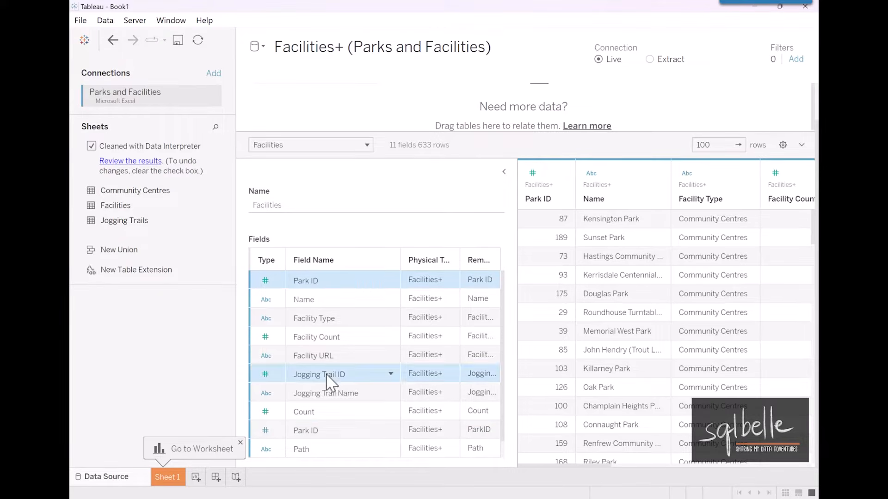
pyautogui.keyDown('ctrl'); pyautogui.click(324, 431); pyautogui.keyUp('ctrl')
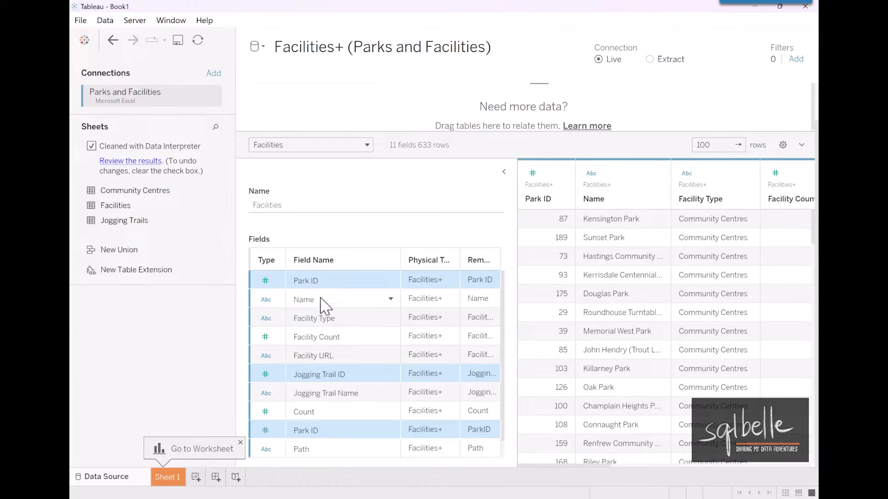
pyautogui.rightClick(315, 280)
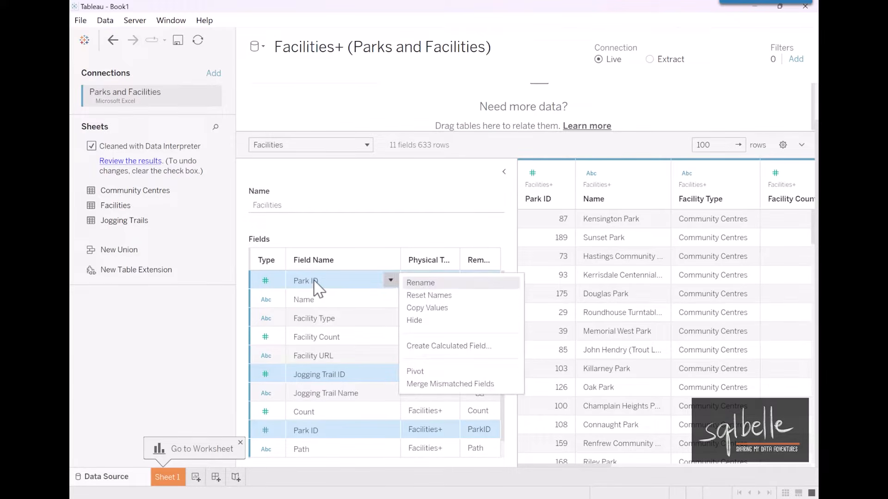
pyautogui.click(446, 385)
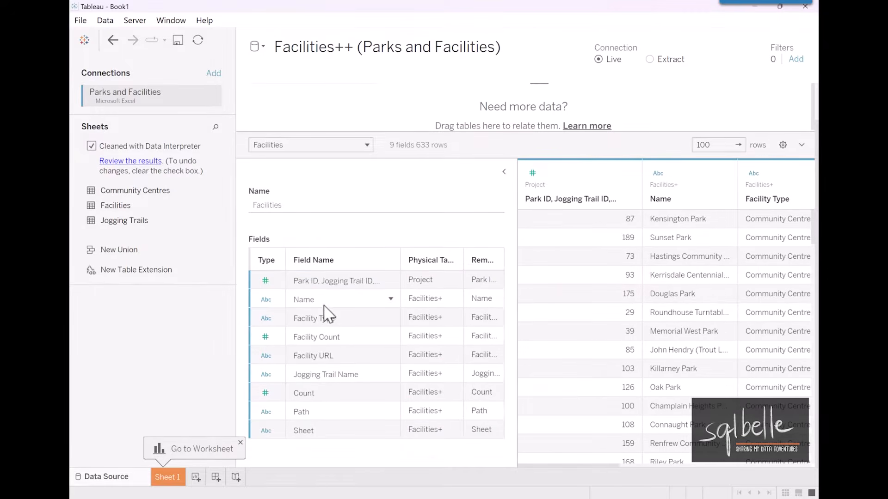
# - Rename the merged park and jogging trail ID field as ID
pyautogui.doubleClick(329, 281)
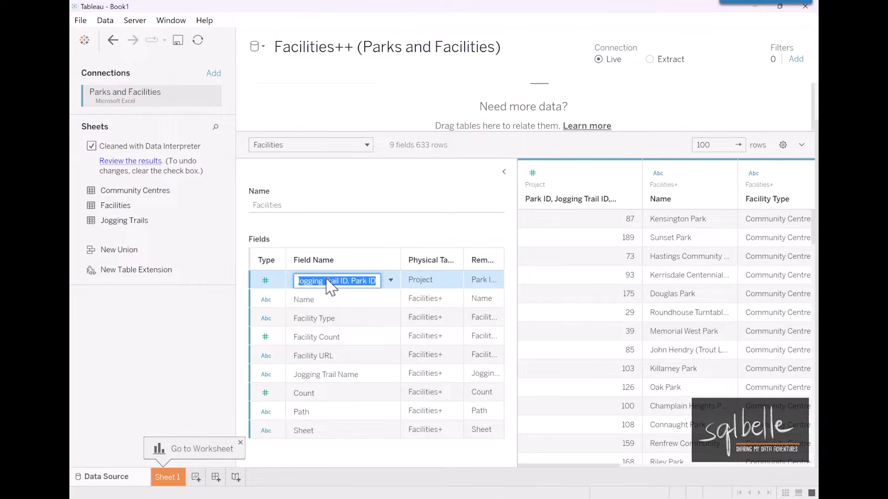
pyautogui.write('ID')
pyautogui.press('Return')
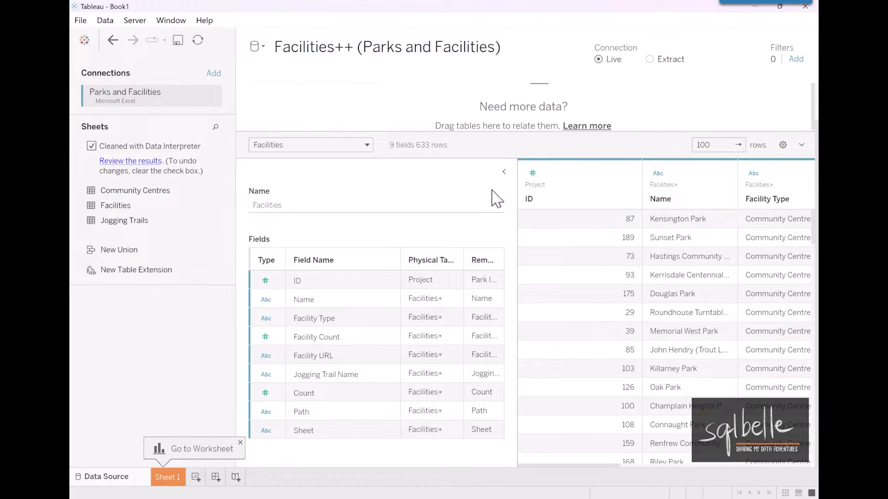
# - Collapse the table details and merge the mismatched fields Name and Jogging Trail Name in the data preview
pyautogui.click(504, 171)
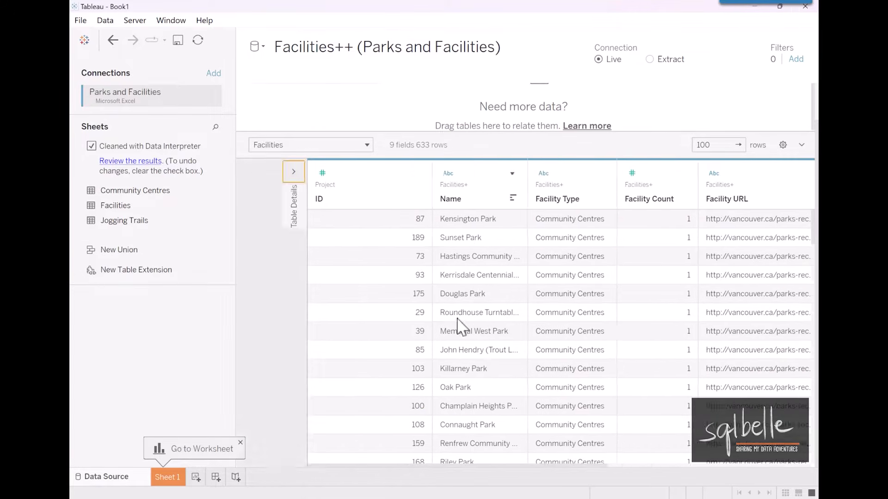
pyautogui.moveTo(410, 465); pyautogui.dragTo(472, 471)
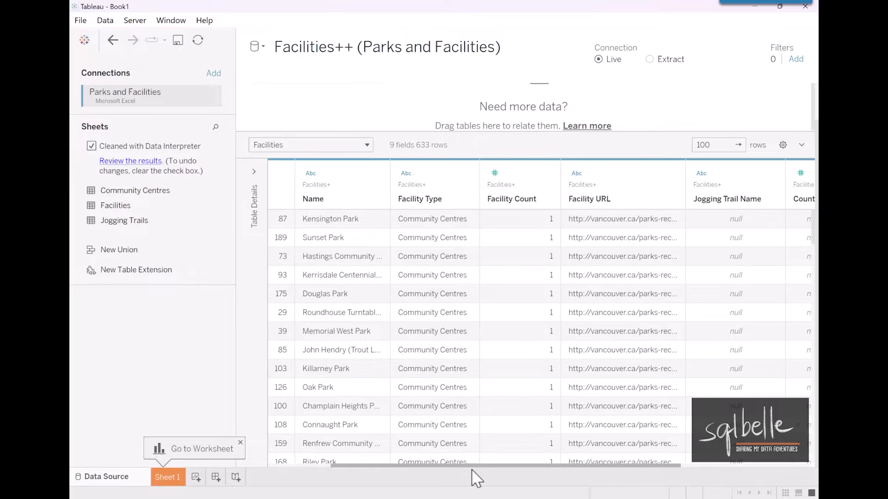
pyautogui.click(339, 201)
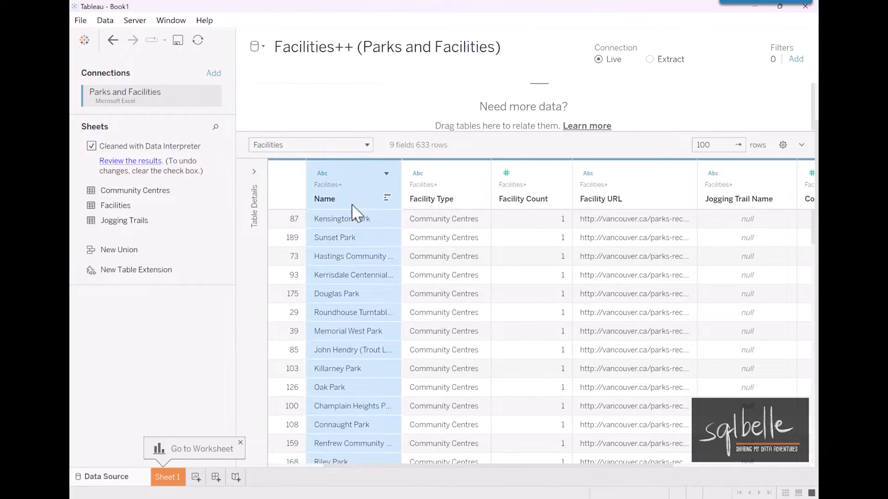
pyautogui.keyDown('ctrl'); pyautogui.click(743, 204); pyautogui.keyUp('ctrl')
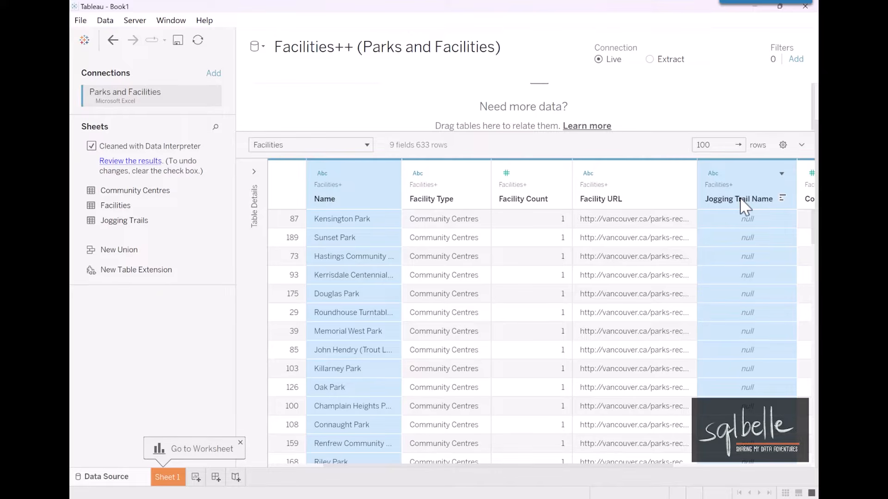
pyautogui.rightClick(741, 200)
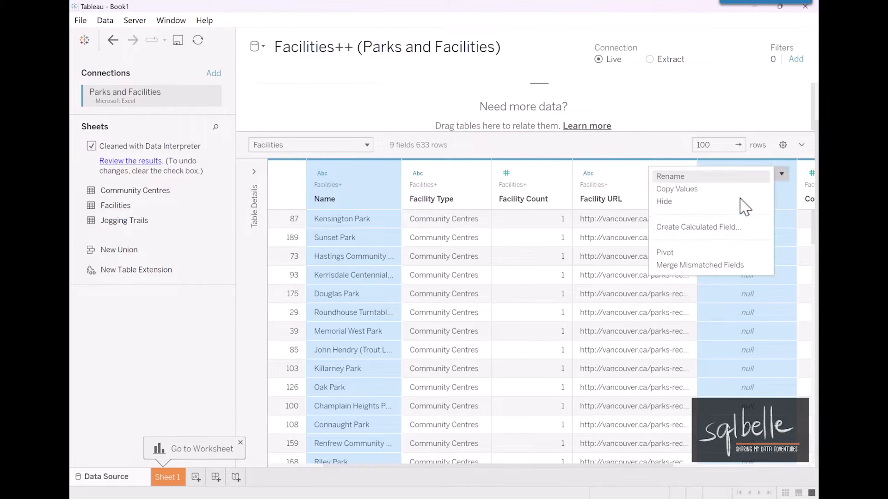
pyautogui.click(712, 265)
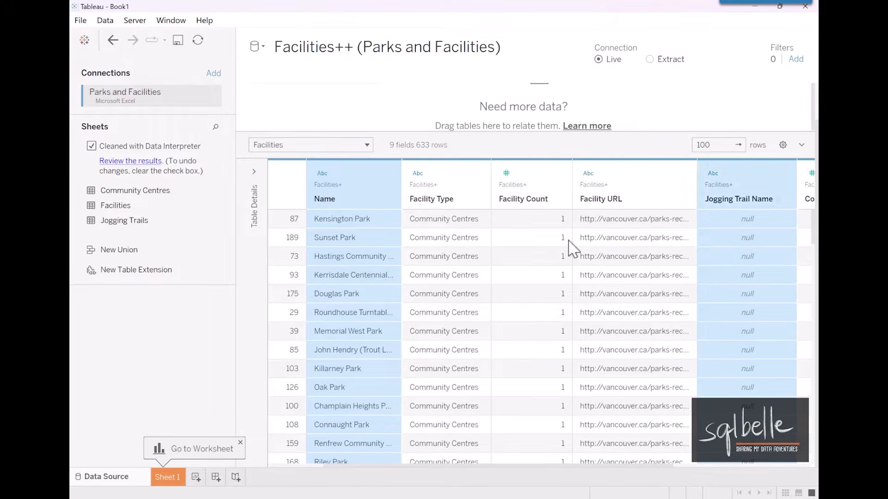
# - Rename the merged park and jogging trail name column as Name
pyautogui.doubleClick(353, 198)
pyautogui.write('Name')
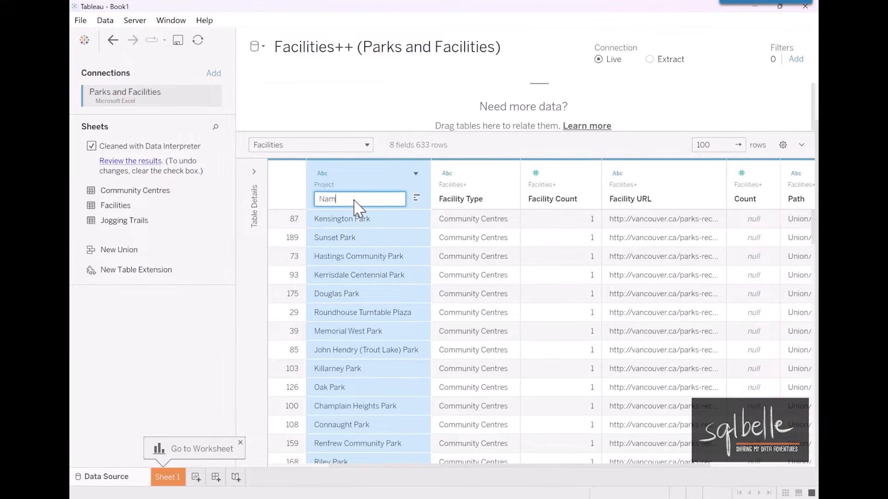
pyautogui.press('Return')
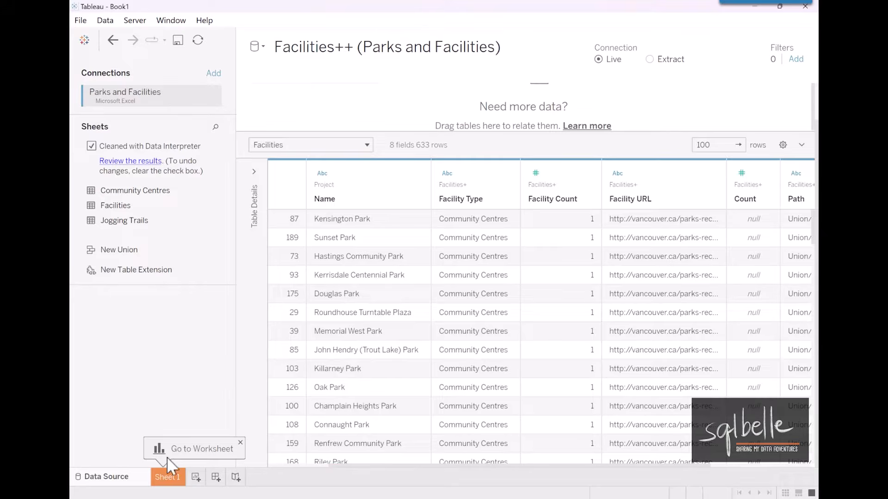
# - On Sheet 1, merge the mismatched measures Count and Facility Count into a single field
pyautogui.click(167, 479)
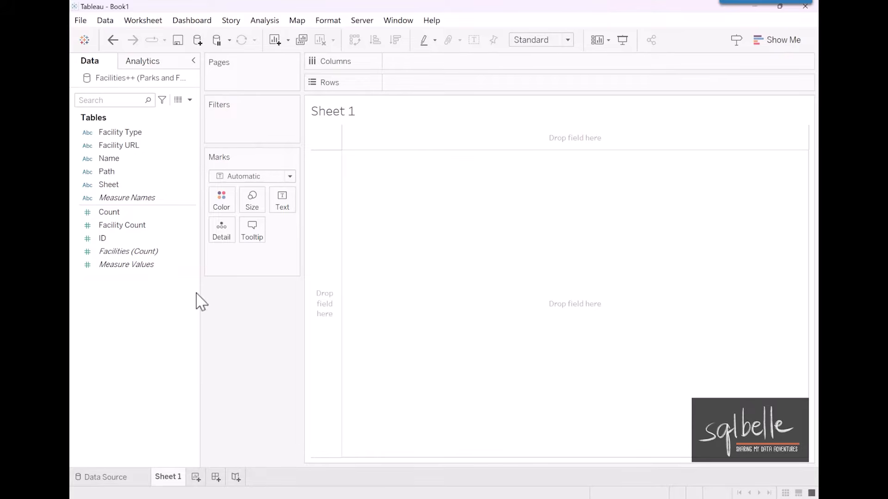
pyautogui.keyDown('ctrl'); pyautogui.click(152, 225); pyautogui.keyUp('ctrl')
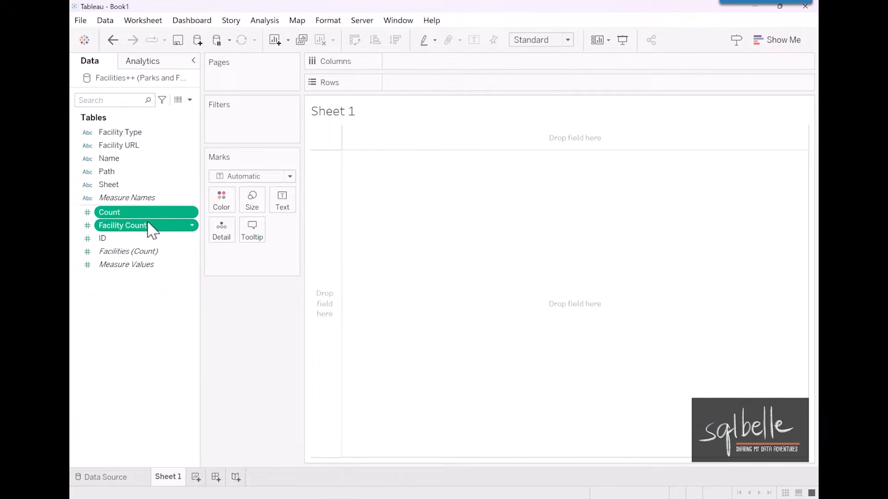
pyautogui.rightClick(152, 230)
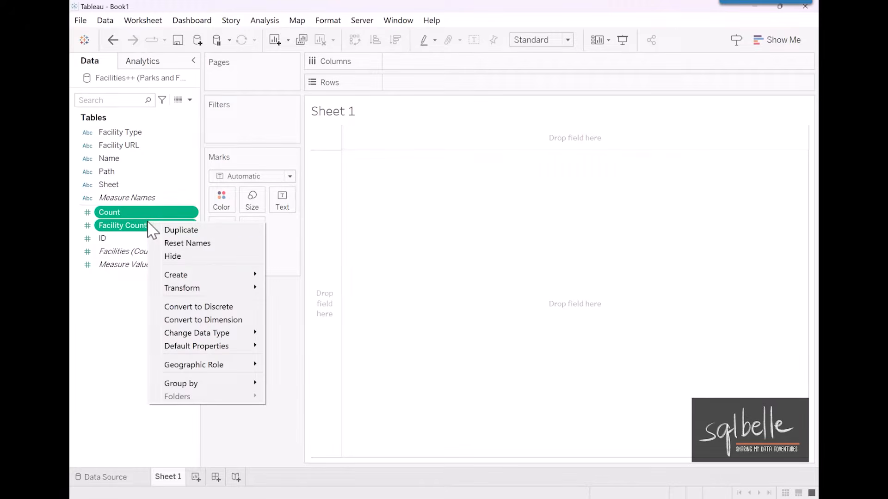
pyautogui.moveTo(204, 289)
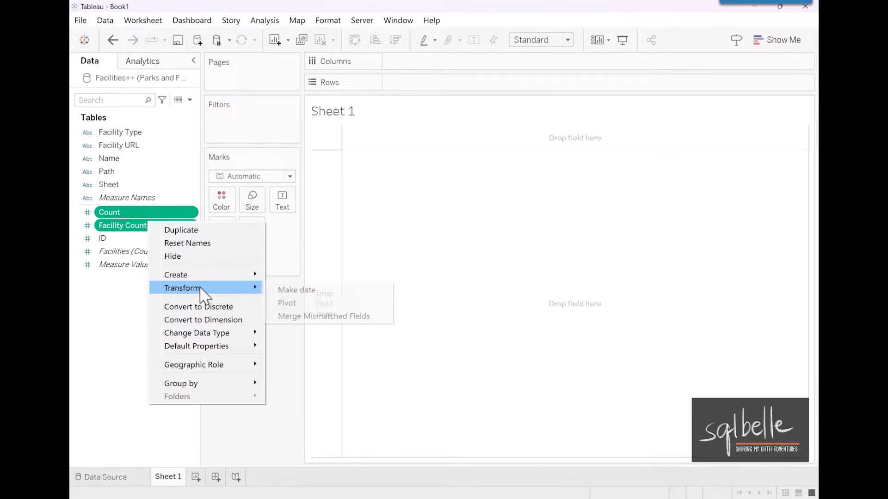
pyautogui.click(342, 317)
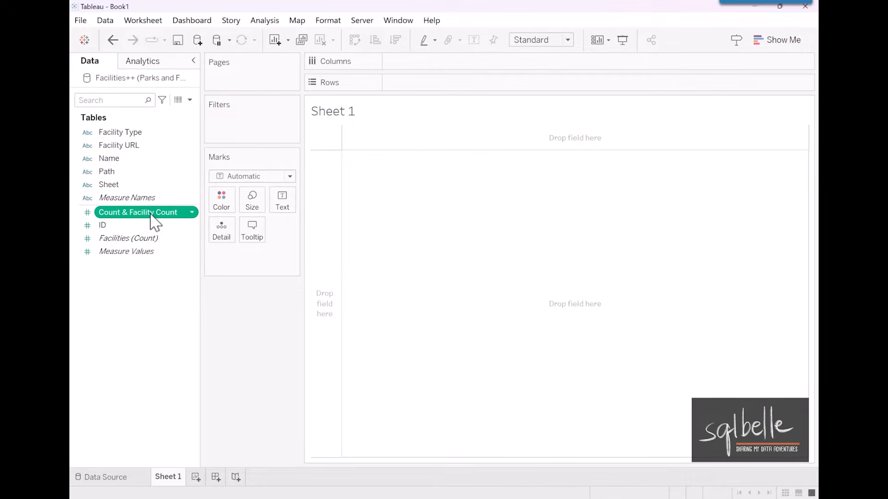
# - Rename the merged Count & Facility Count field as Count
pyautogui.rightClick(151, 216)
pyautogui.click(178, 254)
pyautogui.write('C')
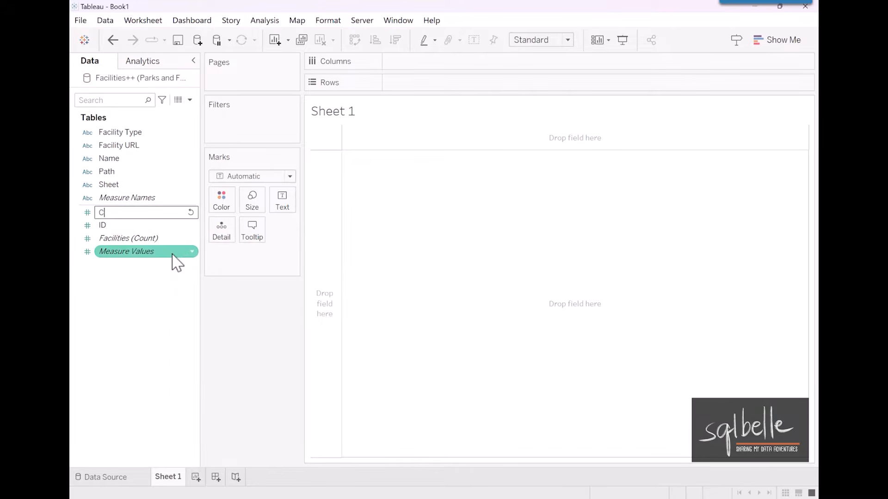
pyautogui.write('ount')
pyautogui.press('Return')
pyautogui.click(142, 227)
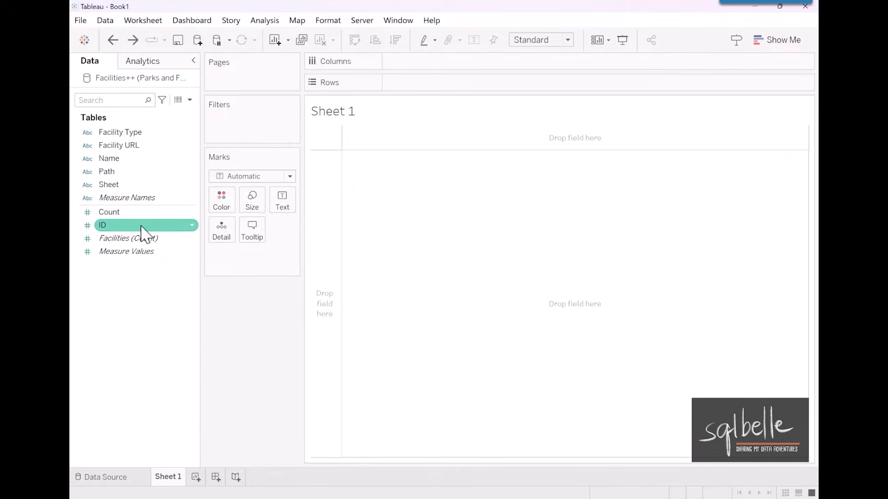
# - Convert ID to a dimension and list Facility Type, ID and Name on the rows of Sheet 1
pyautogui.moveTo(141, 227); pyautogui.dragTo(152, 164)
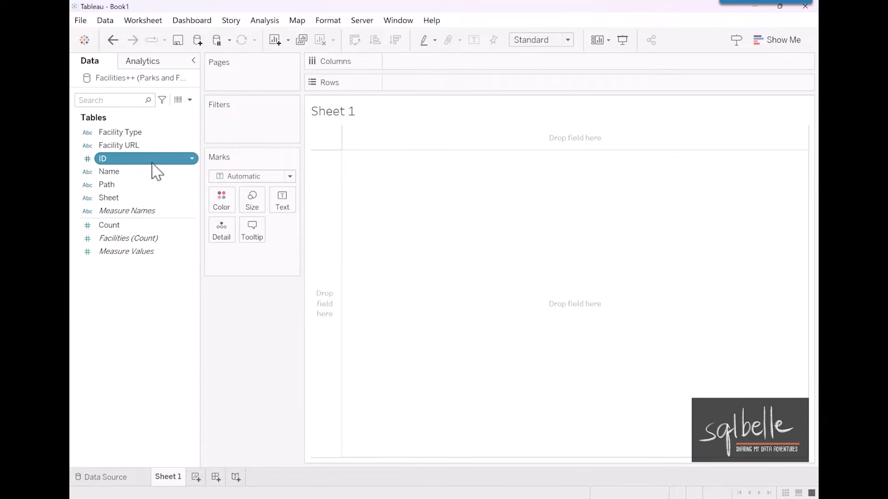
pyautogui.moveTo(121, 134); pyautogui.dragTo(415, 87)
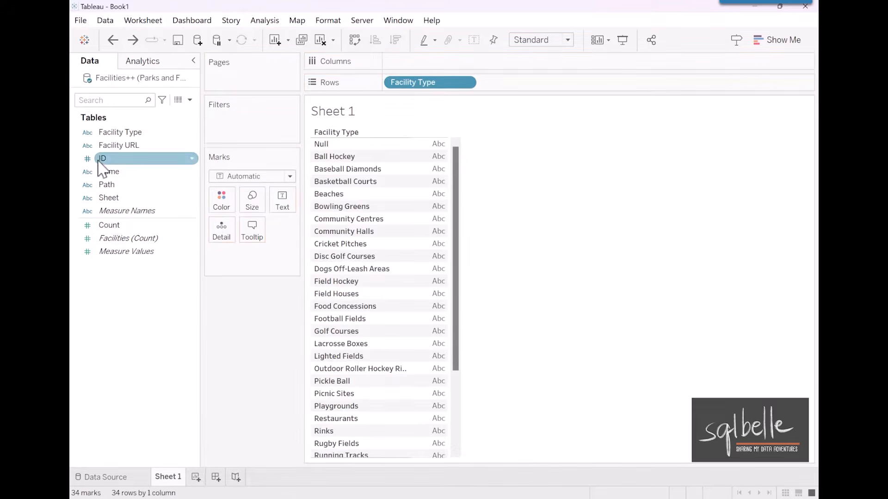
pyautogui.moveTo(100, 162); pyautogui.dragTo(511, 80)
pyautogui.moveTo(118, 176); pyautogui.dragTo(586, 87)
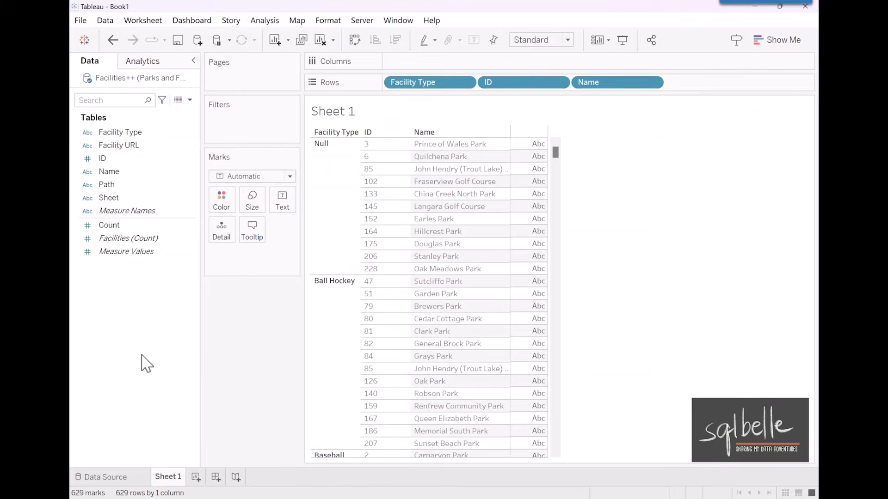
# - Create a calculated field named Type and begin its formula with IFNULL([Facility Type],
pyautogui.click(189, 100)
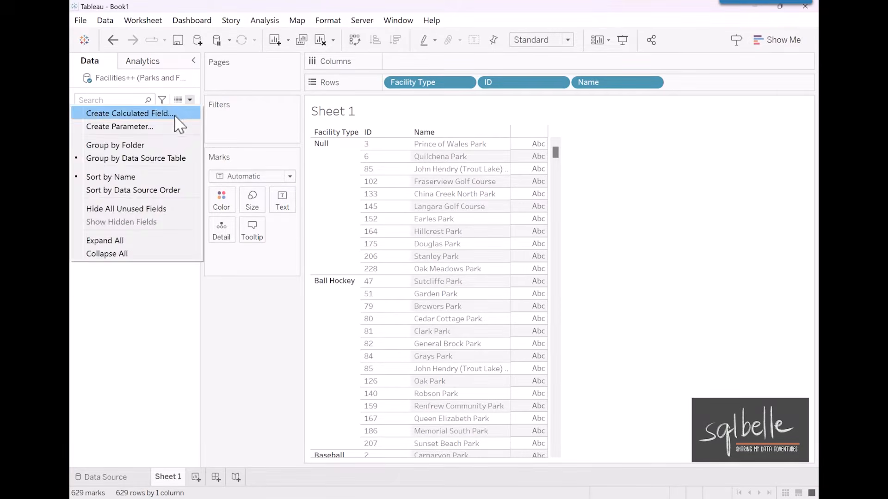
pyautogui.click(175, 116)
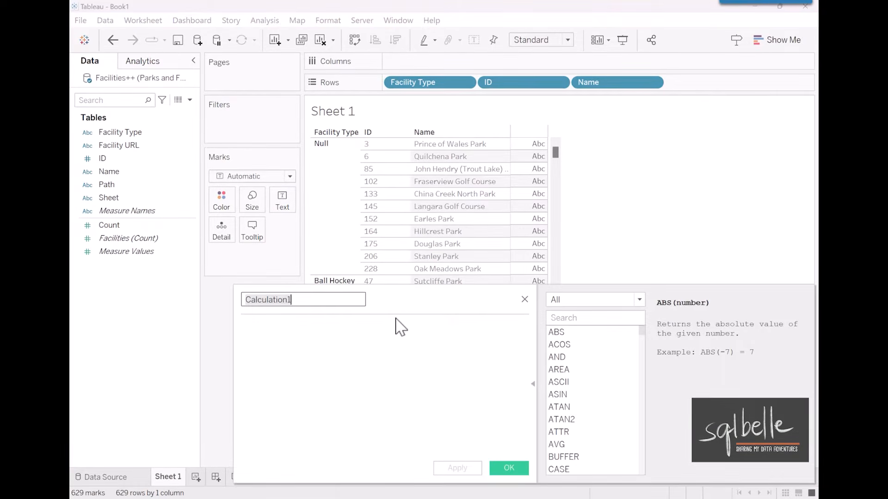
pyautogui.write('Type')
pyautogui.click(372, 355)
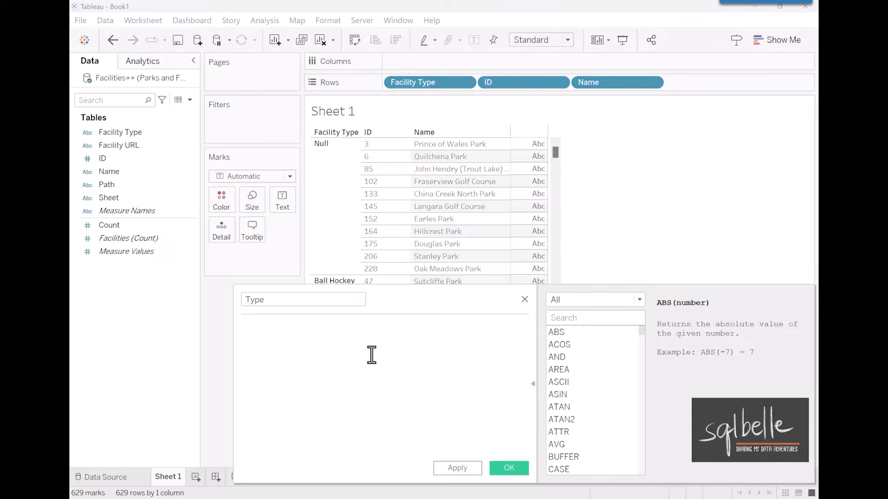
pyautogui.write('IFNULL(')
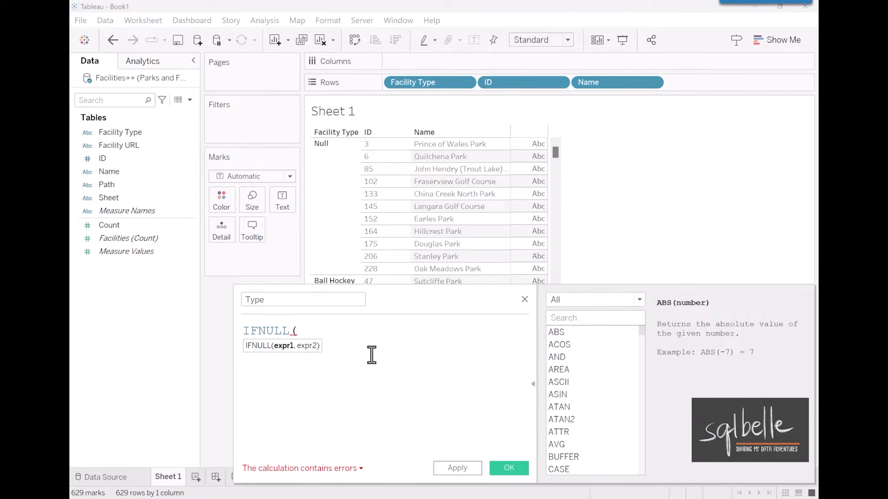
pyautogui.moveTo(406, 83); pyautogui.dragTo(311, 332)
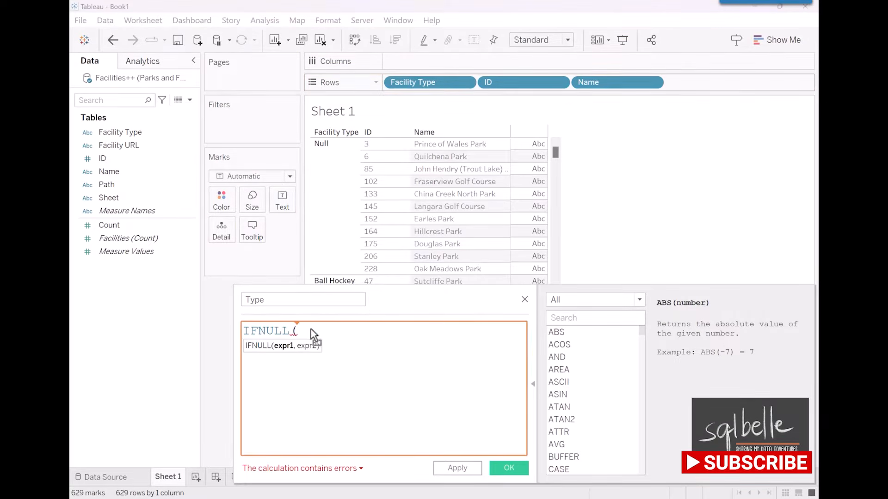
pyautogui.write(',')
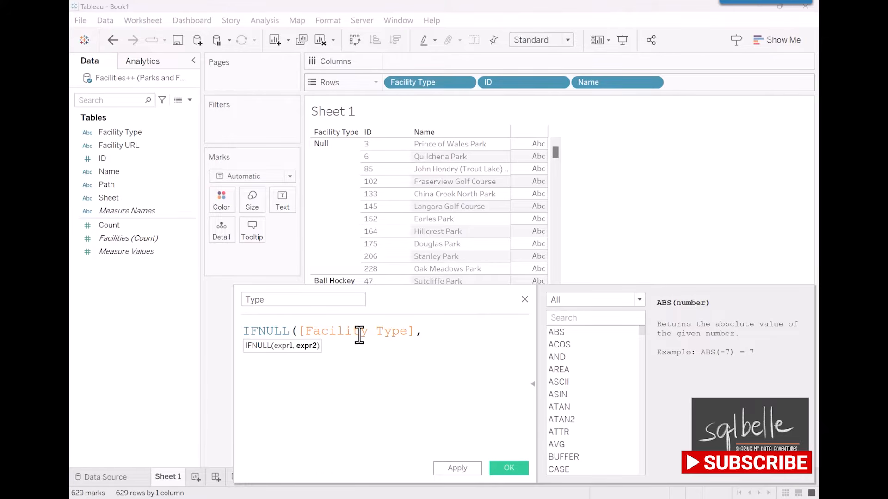
# - Add Sheet to the rows after Name, and complete and save the Type formula as IFNULL([Facility Type],[Sheet])
pyautogui.click(129, 213)
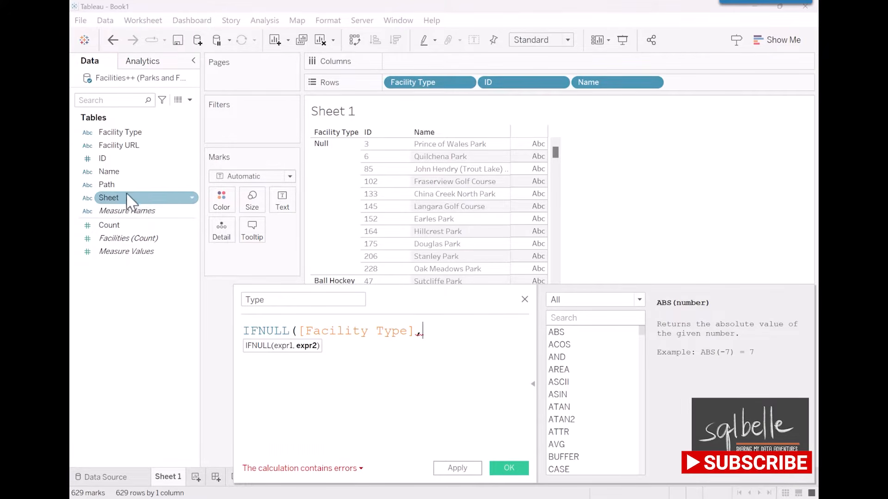
pyautogui.moveTo(121, 199); pyautogui.dragTo(700, 85)
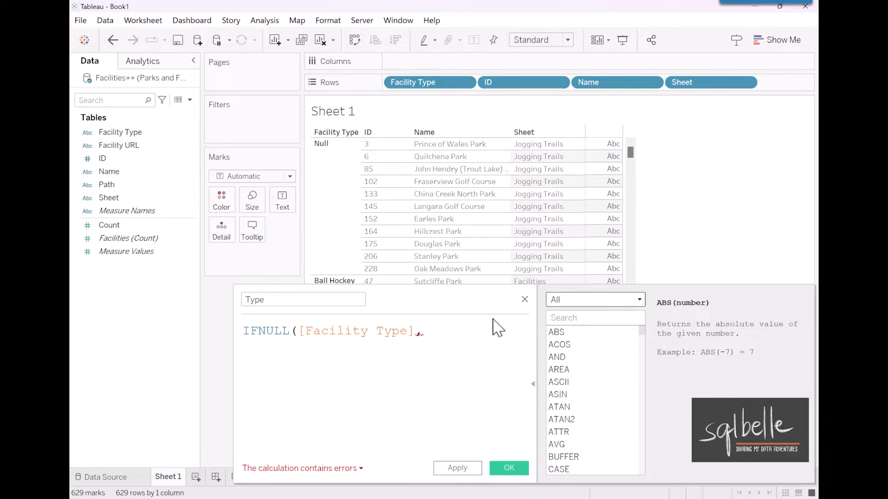
pyautogui.click(457, 331)
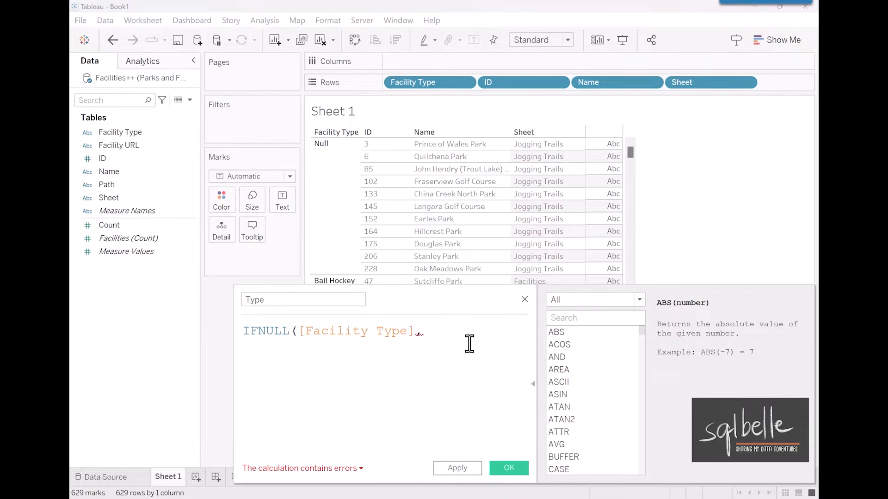
pyautogui.click(532, 383)
pyautogui.moveTo(565, 355); pyautogui.dragTo(638, 357)
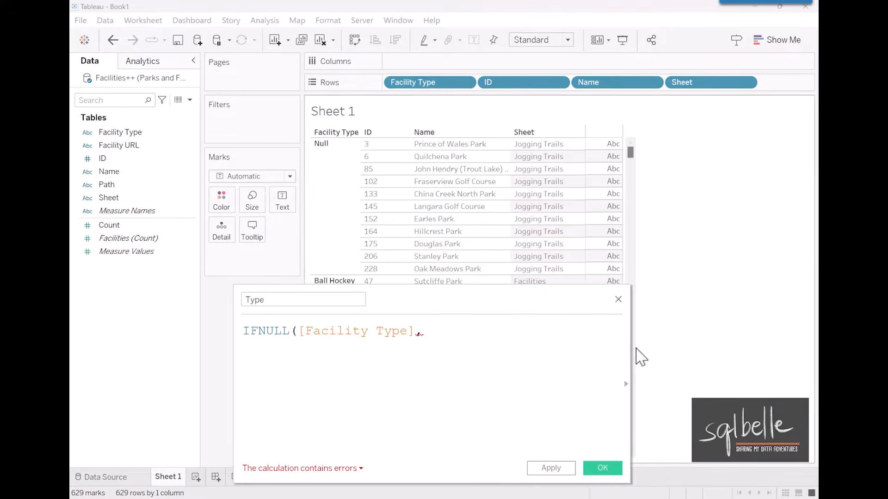
pyautogui.moveTo(685, 89); pyautogui.dragTo(453, 328)
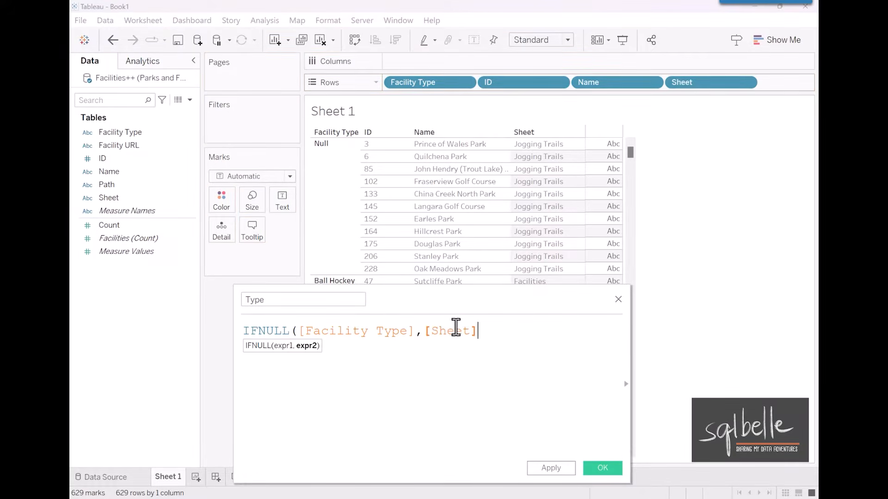
pyautogui.write(')')
pyautogui.click(592, 470)
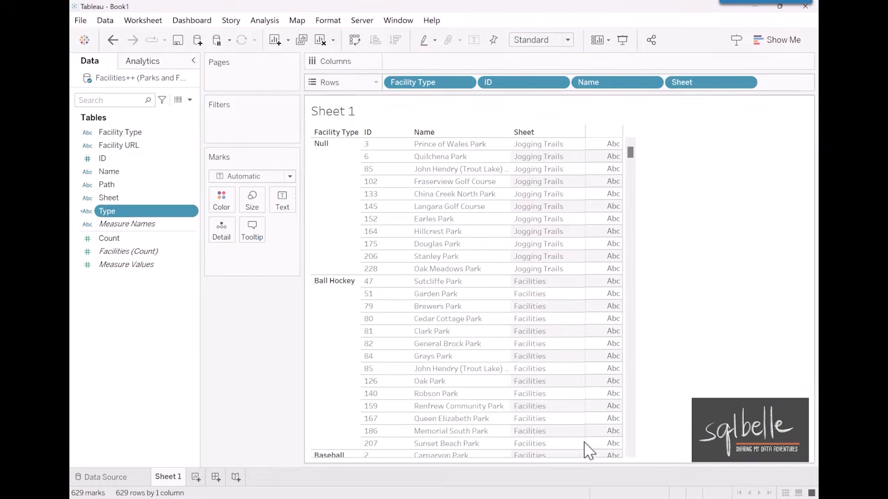
# - Add the Type field to the rows right after Facility Type and compare the two columns
pyautogui.moveTo(122, 213); pyautogui.dragTo(505, 82)
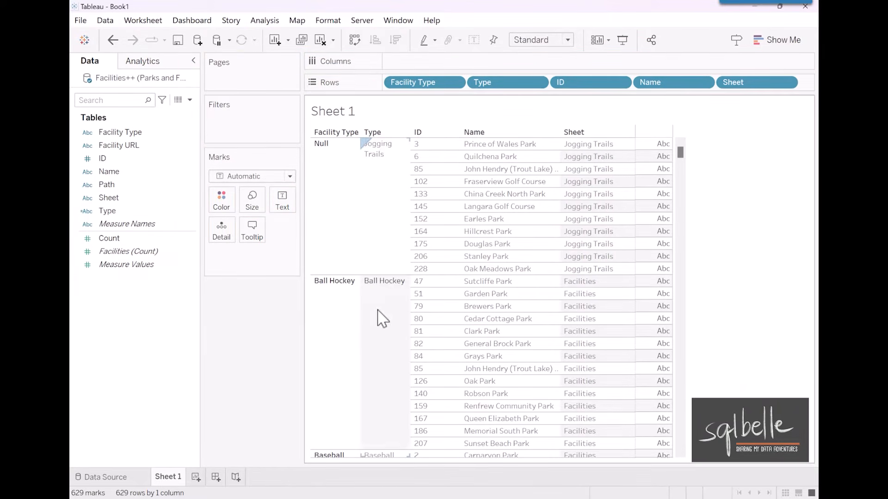
pyautogui.scroll(-5, 381, 314)
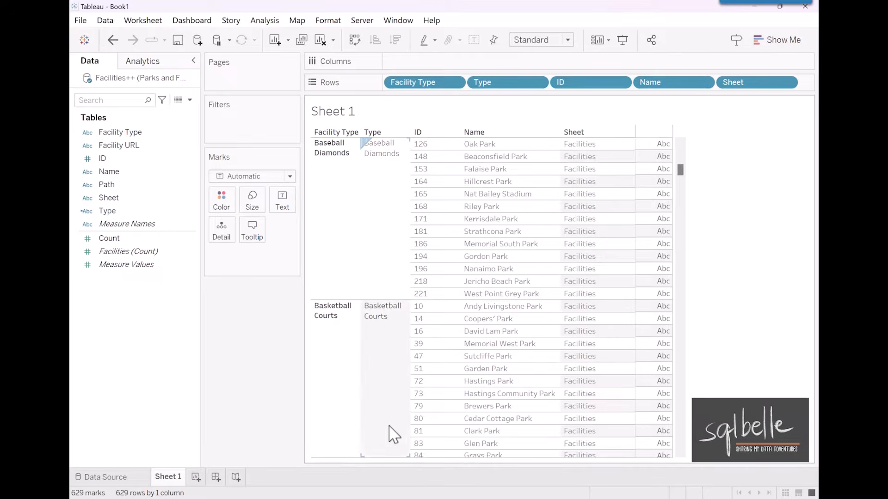
# - Create a new worksheet and place Path and Sheet on its rows to list the source files and sheets
pyautogui.click(196, 477)
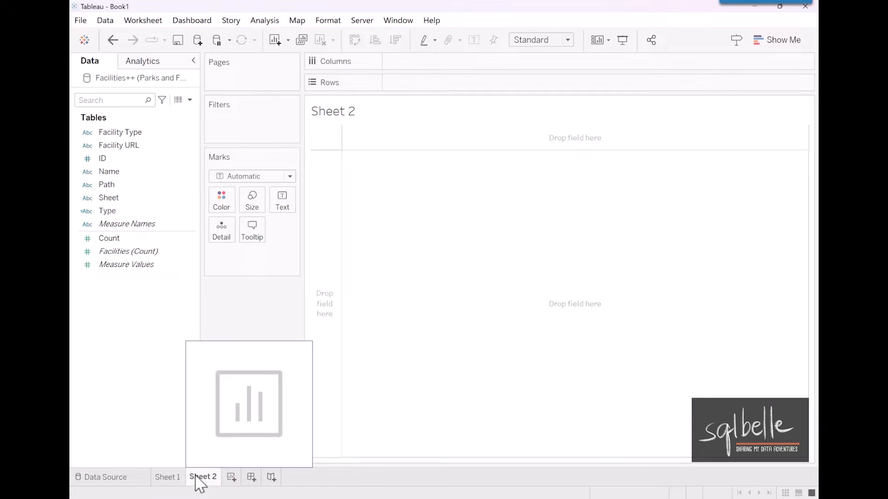
pyautogui.moveTo(111, 185); pyautogui.dragTo(423, 88)
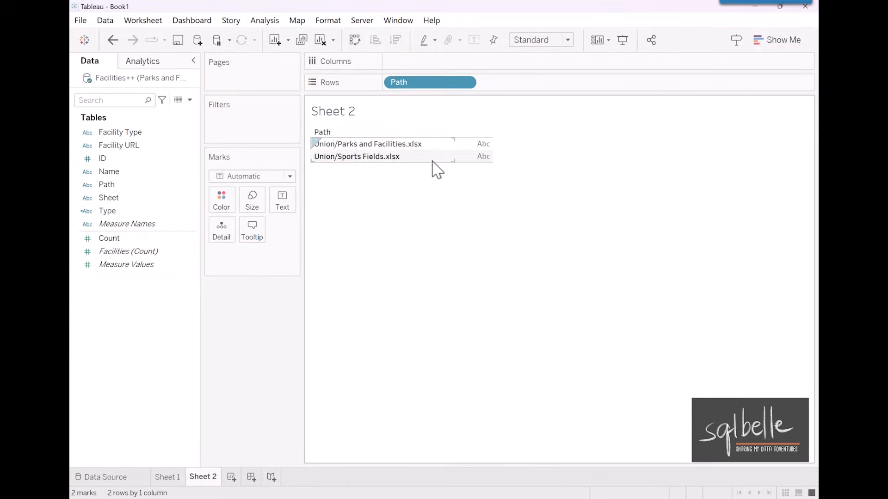
pyautogui.moveTo(145, 200); pyautogui.dragTo(527, 84)
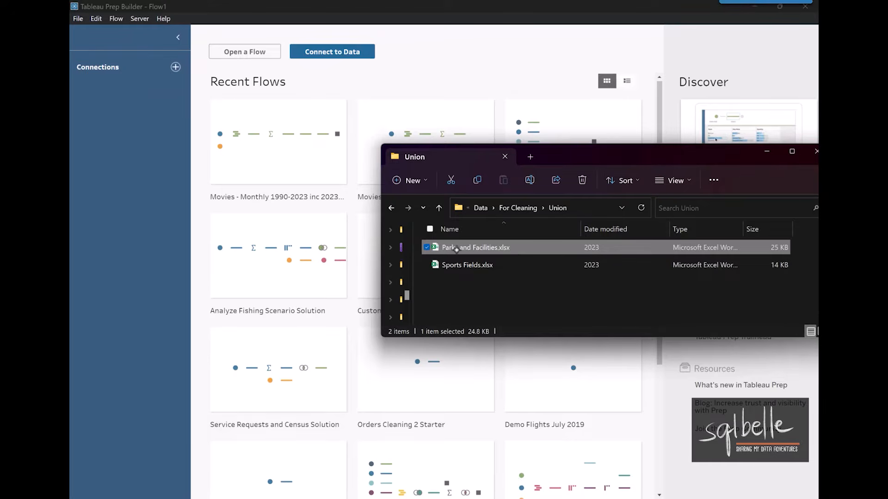
# - In Tableau Prep Builder, add the Facilities table from Parks and Facilities.xlsx to the flow and clean it with Data Interpreter
pyautogui.moveTo(455, 249); pyautogui.dragTo(212, 228)
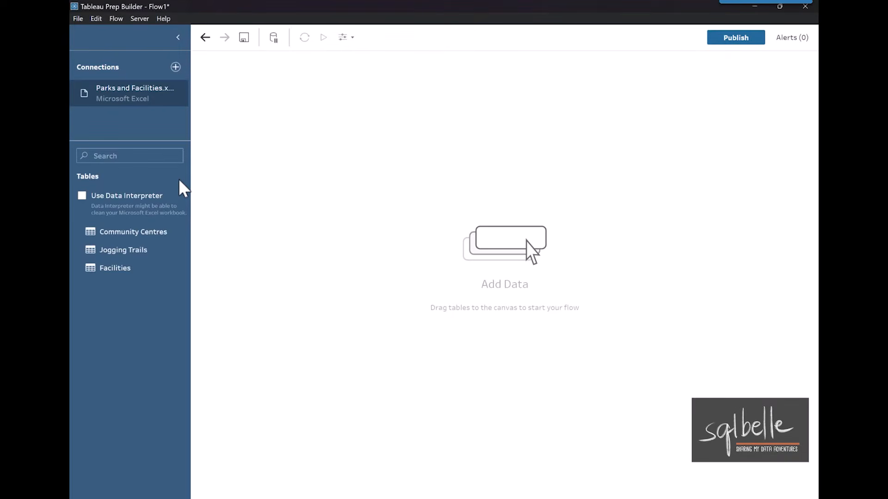
pyautogui.moveTo(127, 269); pyautogui.dragTo(250, 135)
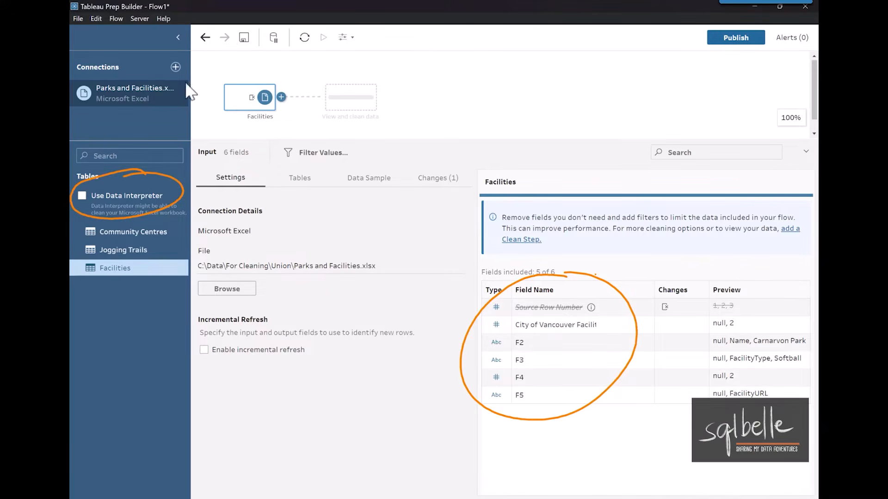
pyautogui.click(82, 196)
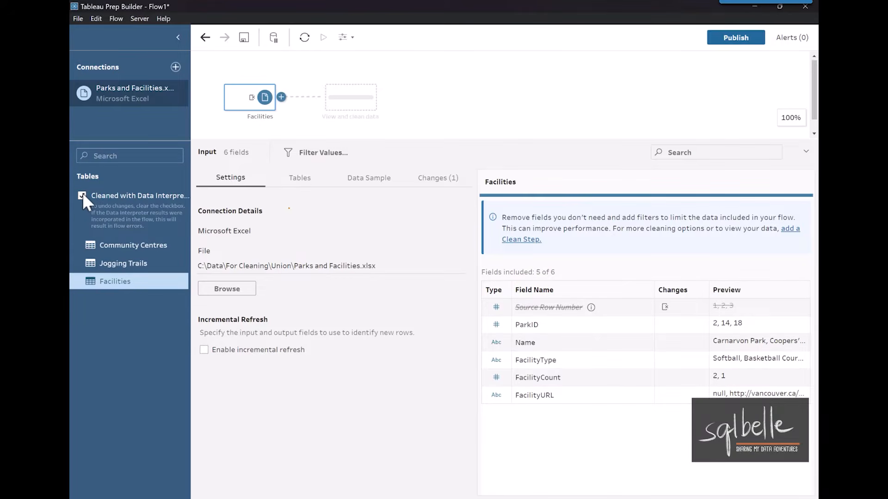
# - Set the Facilities input to union multiple tables and review its search folder options
pyautogui.click(305, 181)
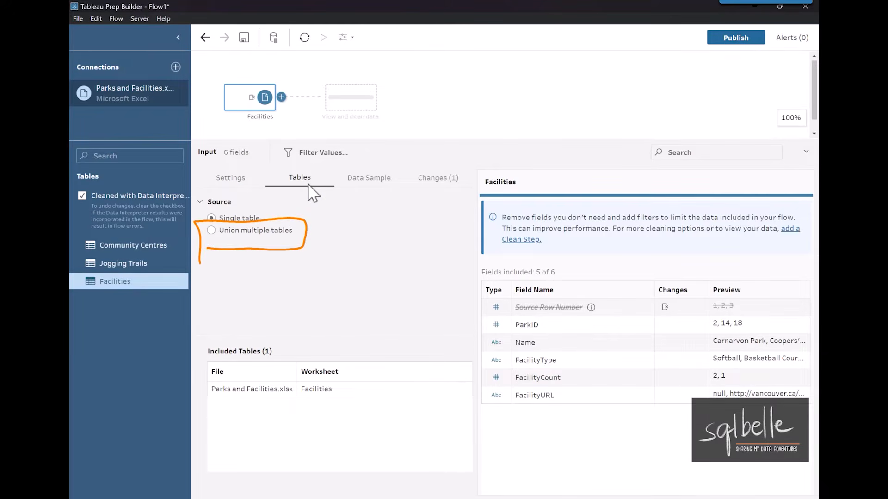
pyautogui.click(211, 231)
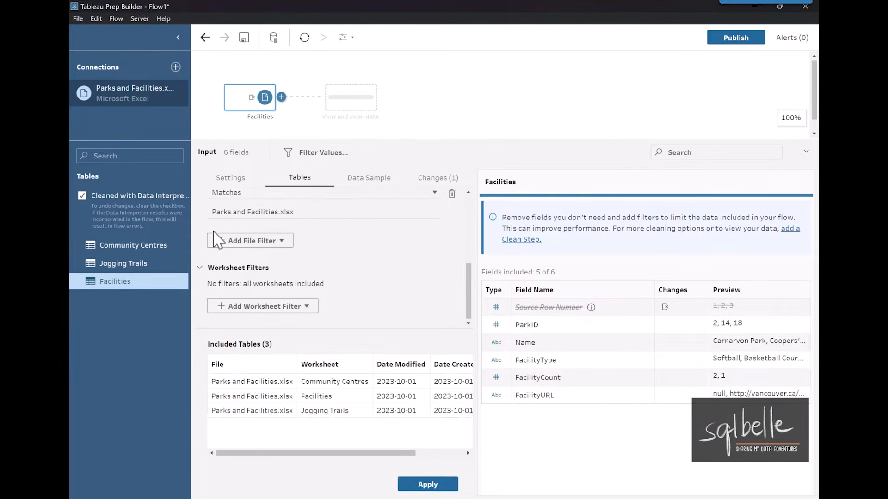
pyautogui.moveTo(469, 291); pyautogui.dragTo(476, 227)
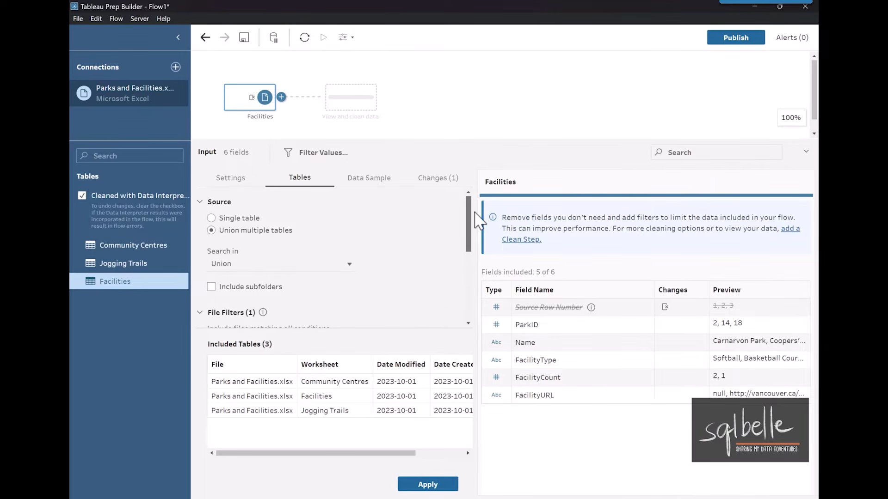
pyautogui.scroll(-2, 477, 222)
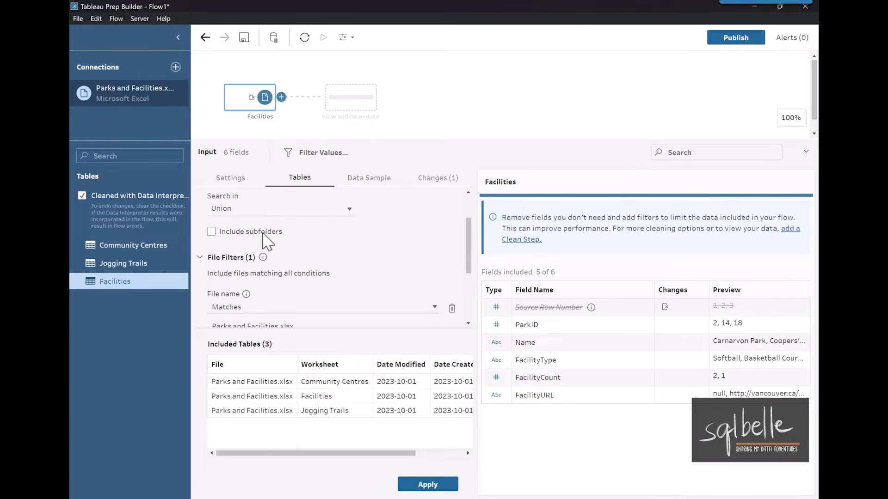
# - Set the union's file name filter to match *.xlsx, look over the other file filter types, and apply the union
pyautogui.moveTo(470, 247); pyautogui.dragTo(471, 266)
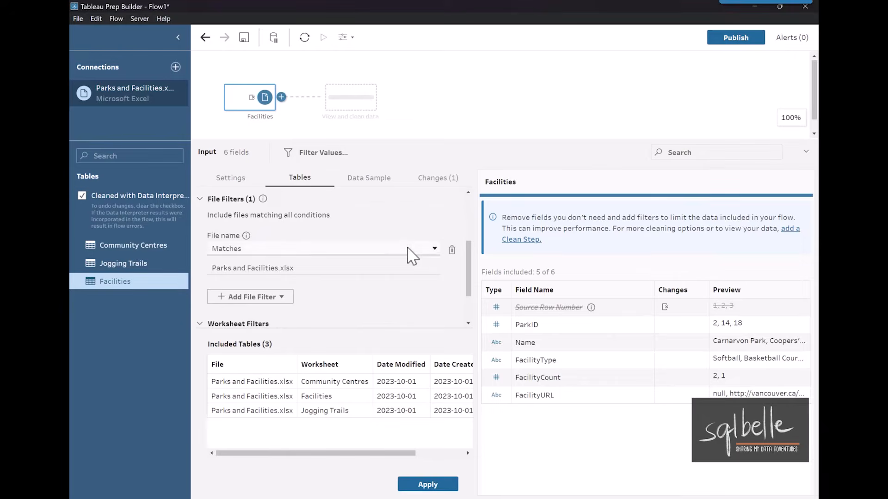
pyautogui.click(408, 249)
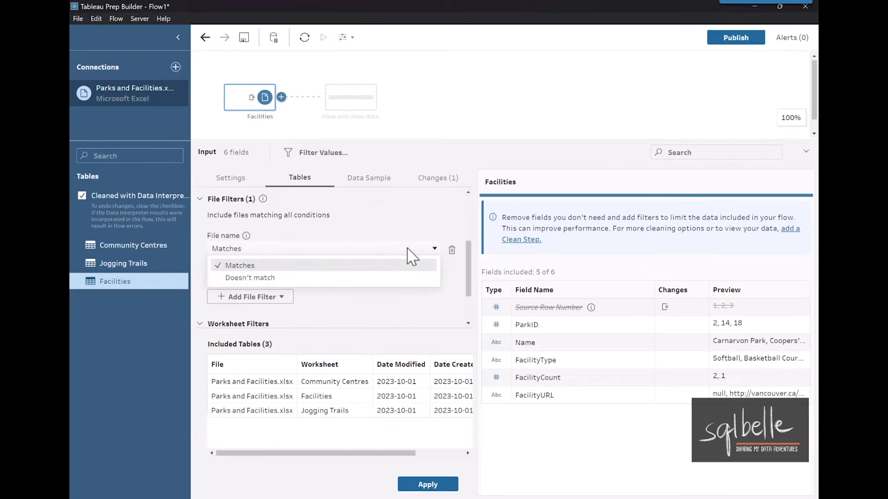
pyautogui.click(419, 220)
pyautogui.moveTo(278, 268); pyautogui.dragTo(169, 255)
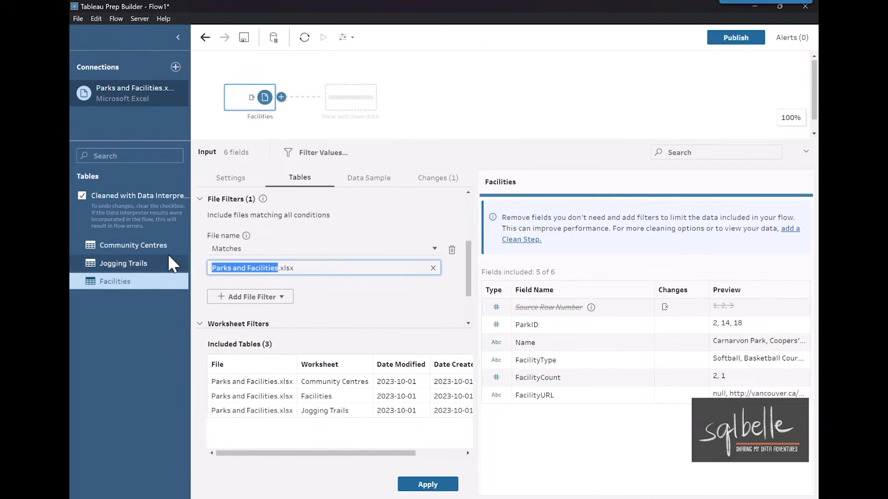
pyautogui.write('*')
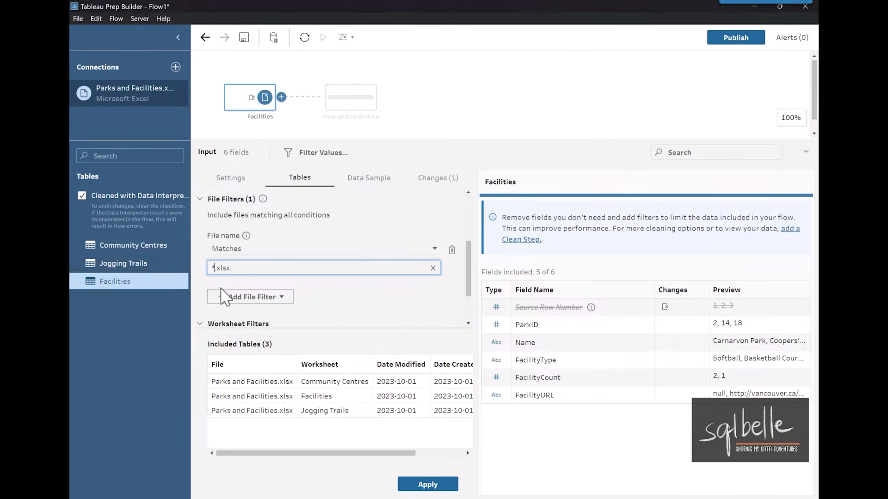
pyautogui.click(279, 298)
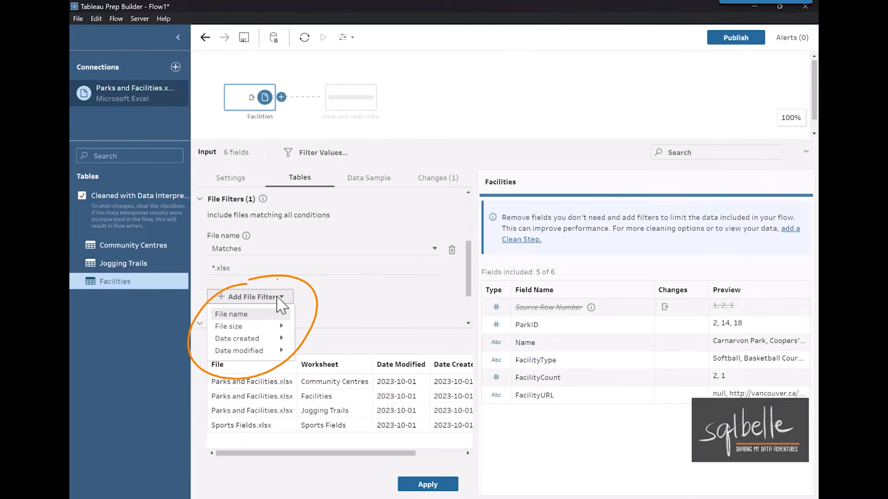
pyautogui.click(277, 298)
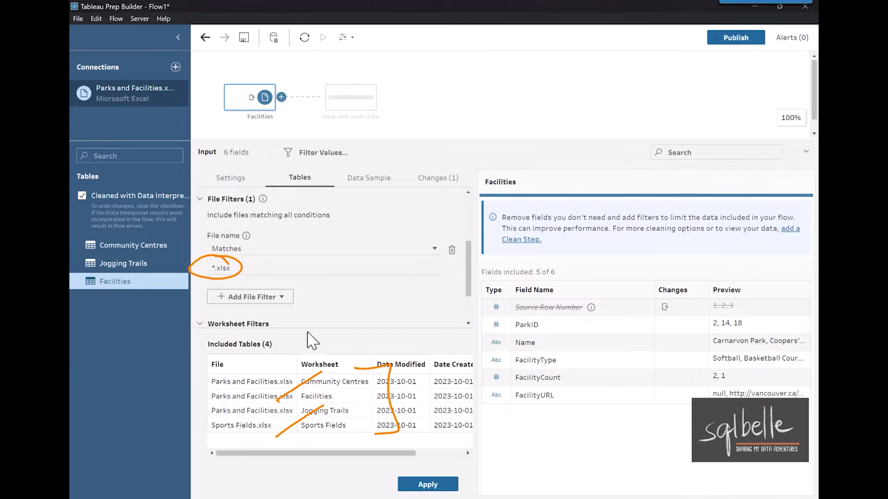
pyautogui.click(427, 485)
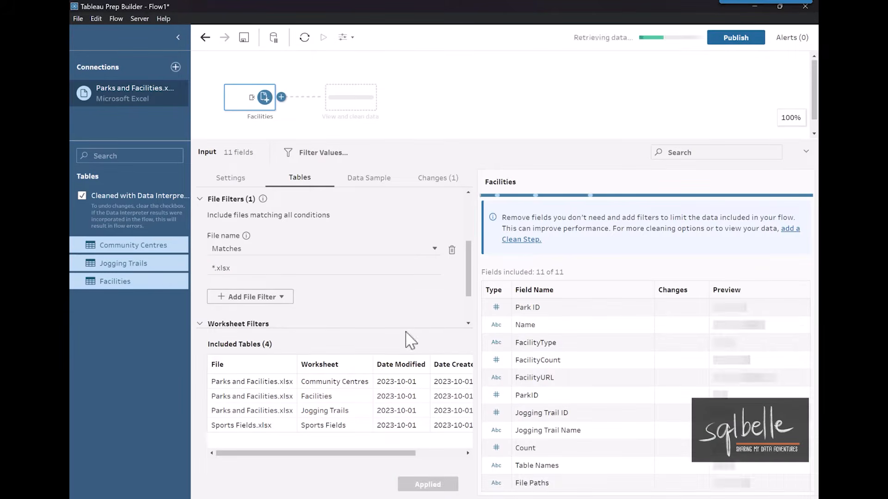
# - Add a clean step after the Facilities union input to view the combined data
pyautogui.click(281, 98)
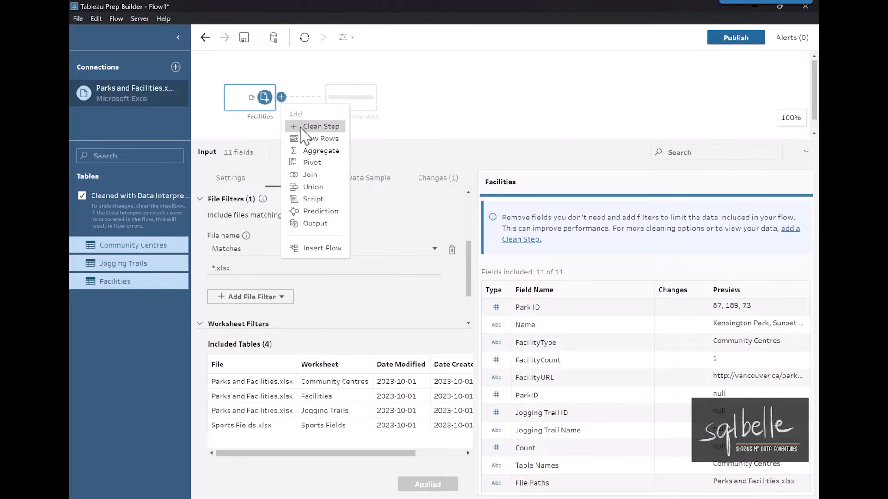
pyautogui.click(439, 105)
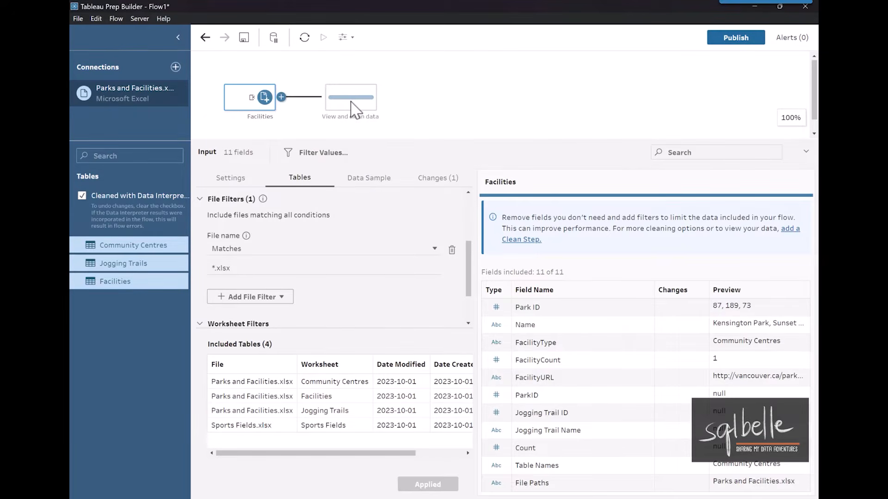
pyautogui.click(351, 102)
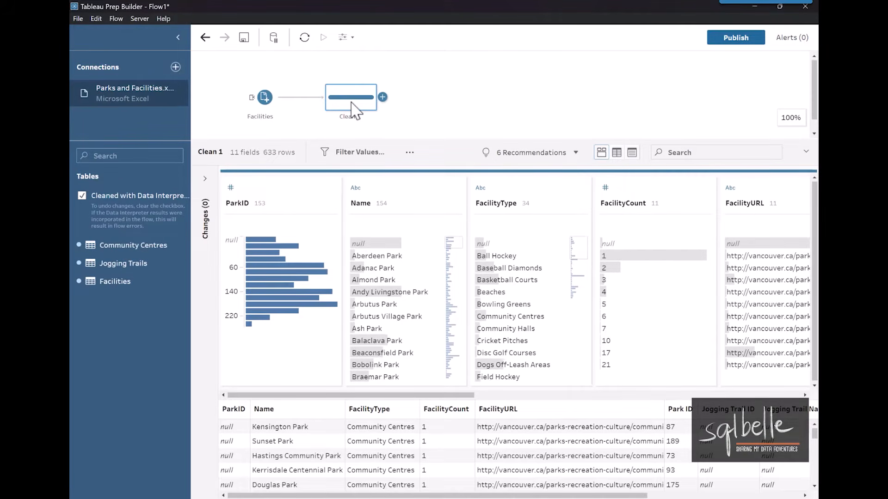
# - Find the fields containing "ID" and merge ParkID, Park ID and Jogging Trail ID into one field
pyautogui.click(670, 153)
pyautogui.write('ID')
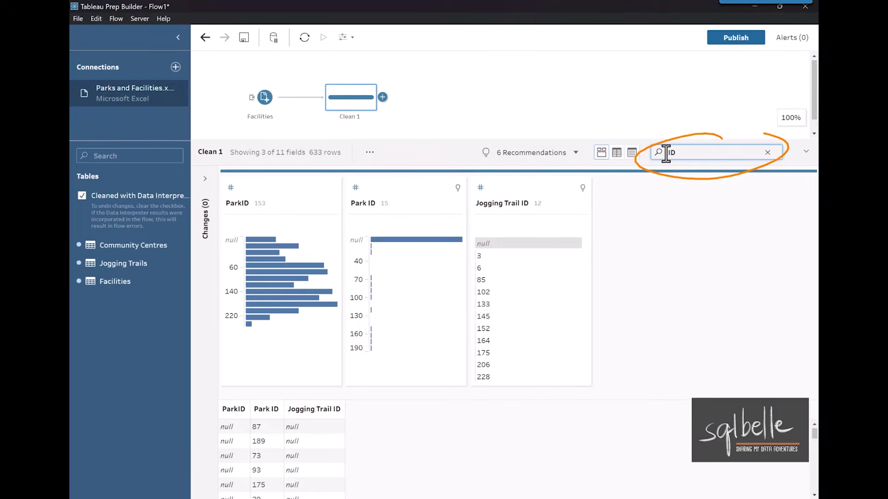
pyautogui.click(244, 188)
pyautogui.keyDown('shift'); pyautogui.click(515, 193); pyautogui.keyUp('shift')
pyautogui.rightClick(515, 193)
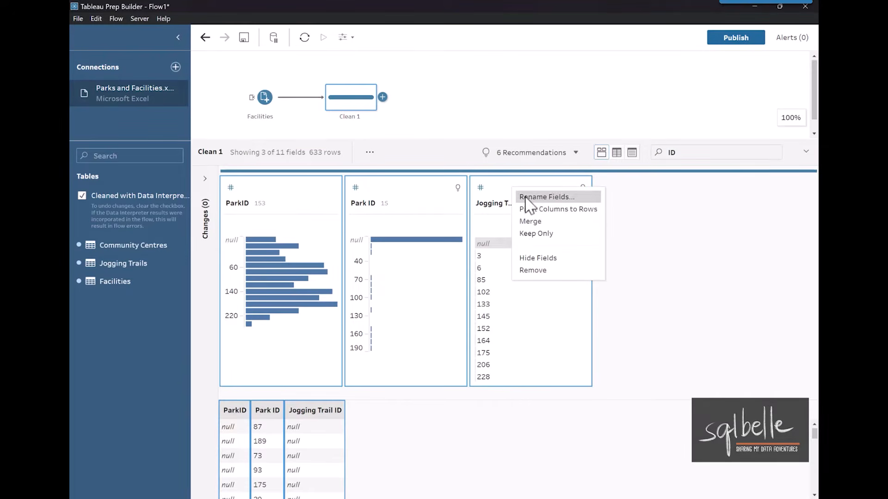
pyautogui.click(530, 221)
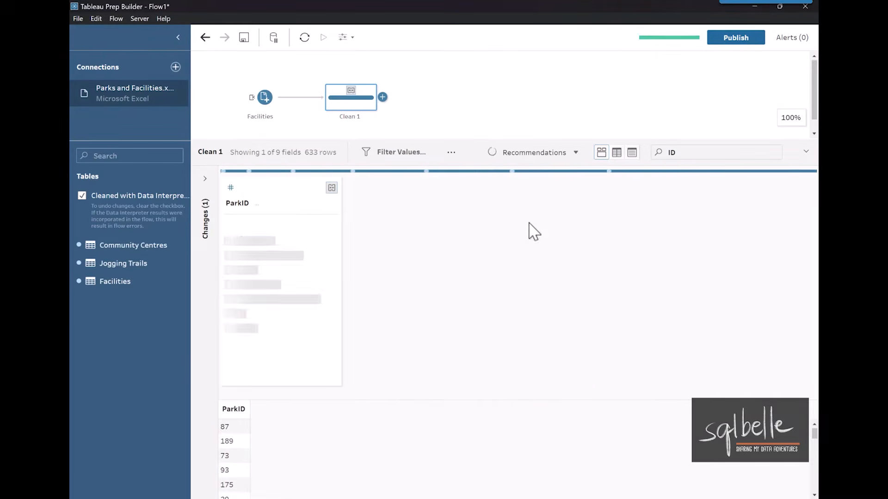
pyautogui.click(768, 153)
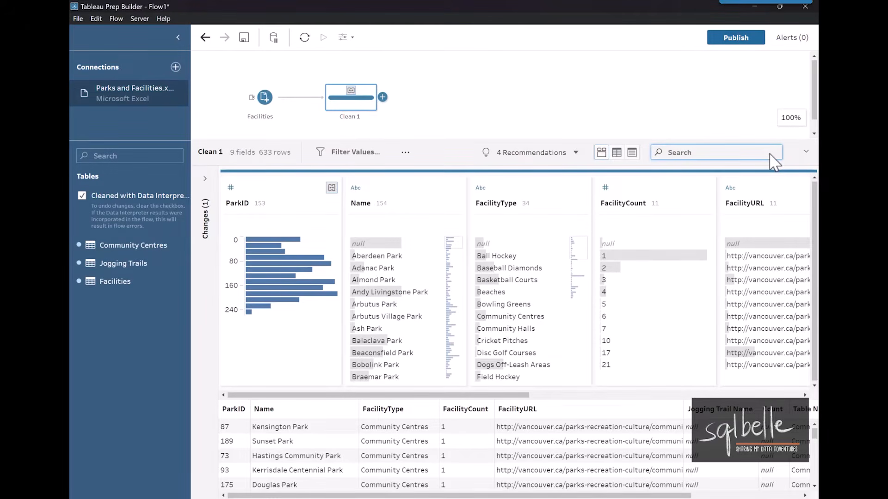
# - Show the fields as a list, find those matching "Count" and merge FacilityCount with Count
pyautogui.click(632, 152)
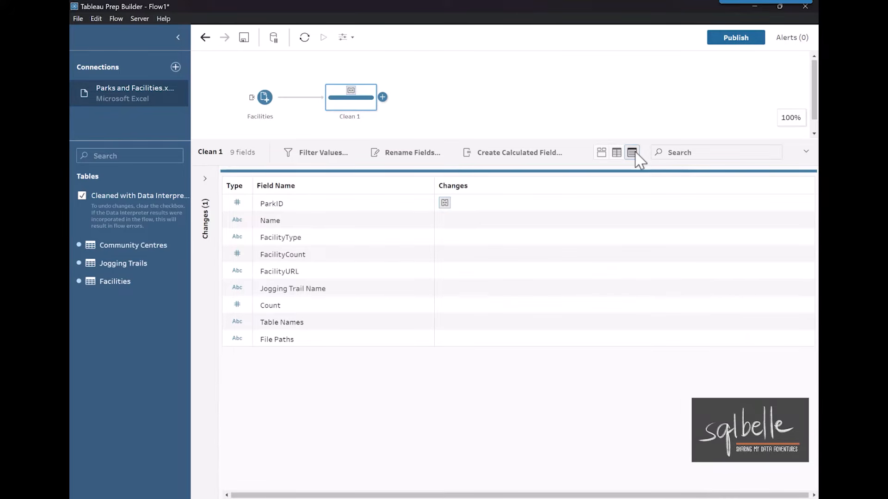
pyautogui.click(677, 154)
pyautogui.write('Count')
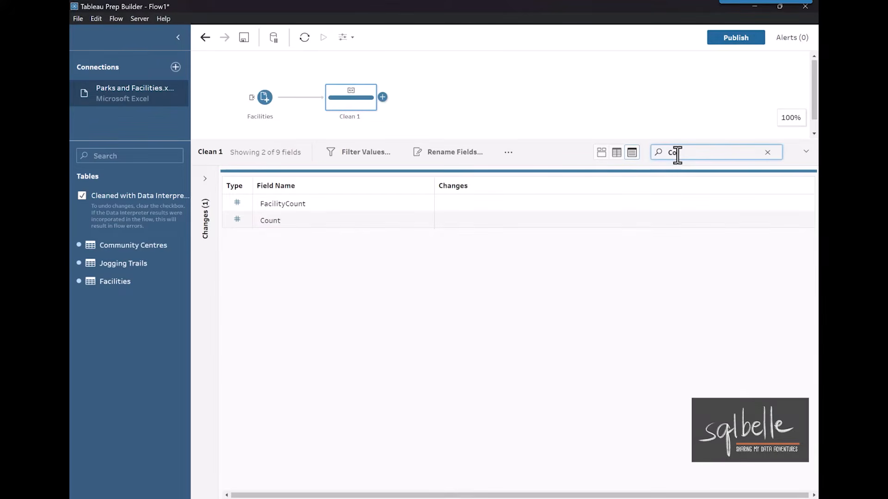
pyautogui.click(349, 206)
pyautogui.keyDown('shift'); pyautogui.click(329, 222); pyautogui.keyUp('shift')
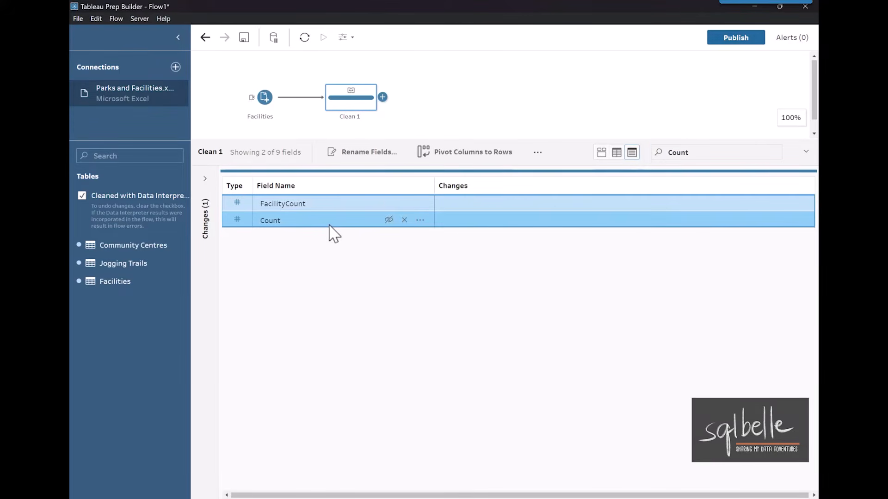
pyautogui.rightClick(329, 225)
pyautogui.click(347, 259)
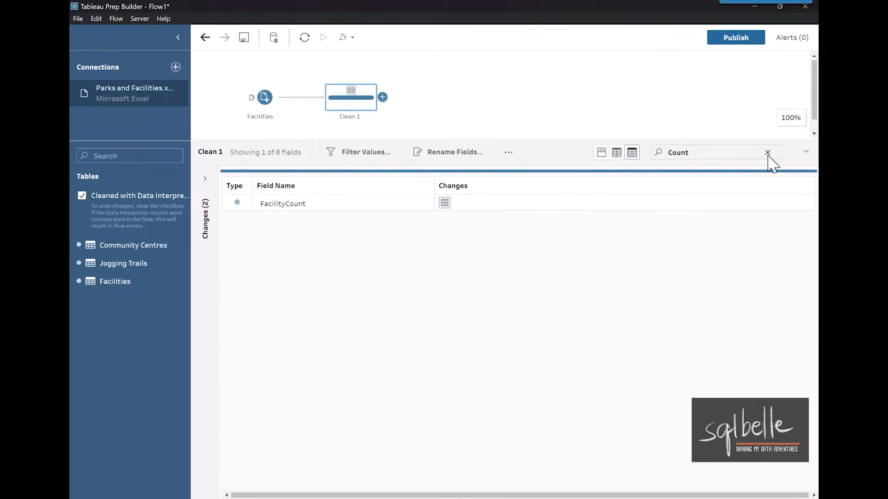
pyautogui.click(768, 153)
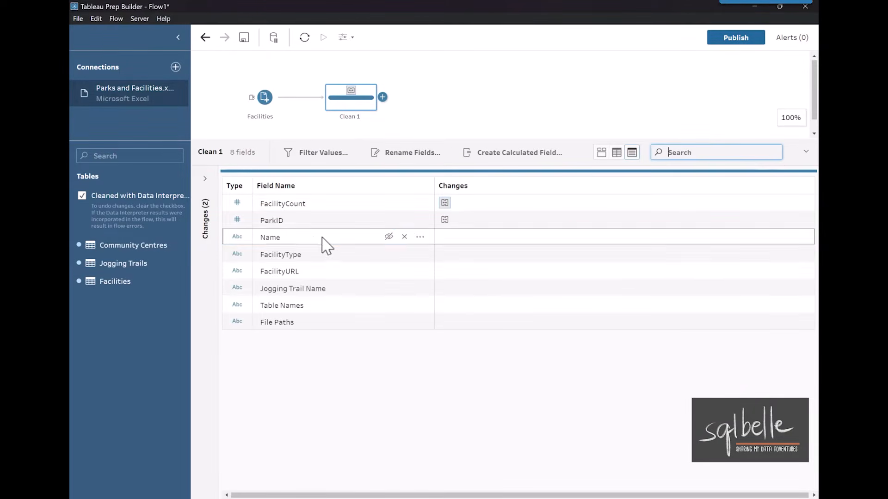
# - Merge the Name and Jogging Trail Name fields
pyautogui.click(292, 239)
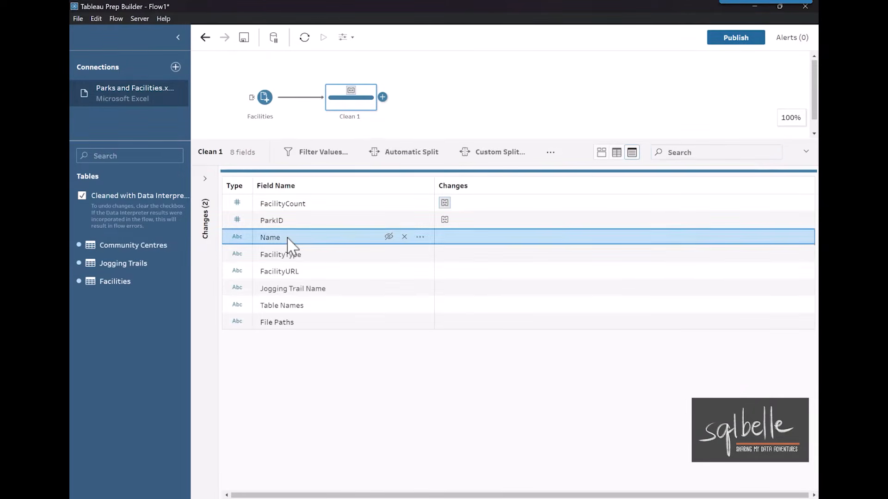
pyautogui.keyDown('ctrl'); pyautogui.click(308, 290); pyautogui.keyUp('ctrl')
pyautogui.rightClick(308, 290)
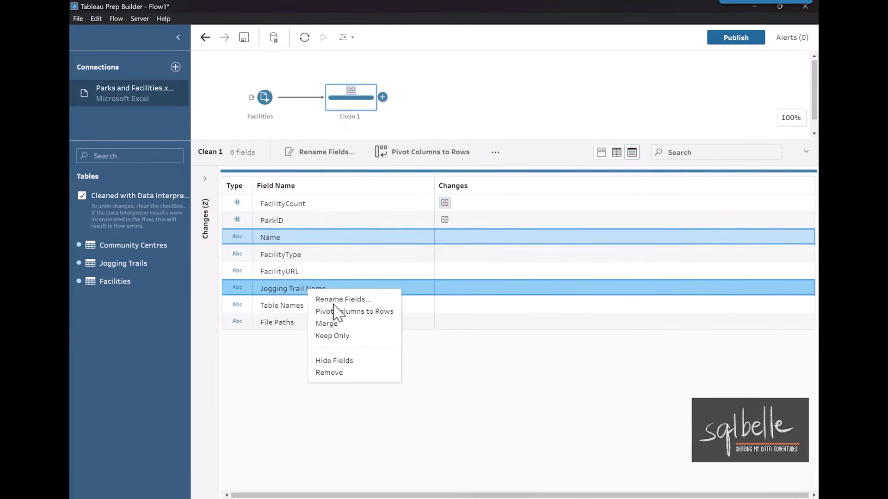
pyautogui.click(331, 322)
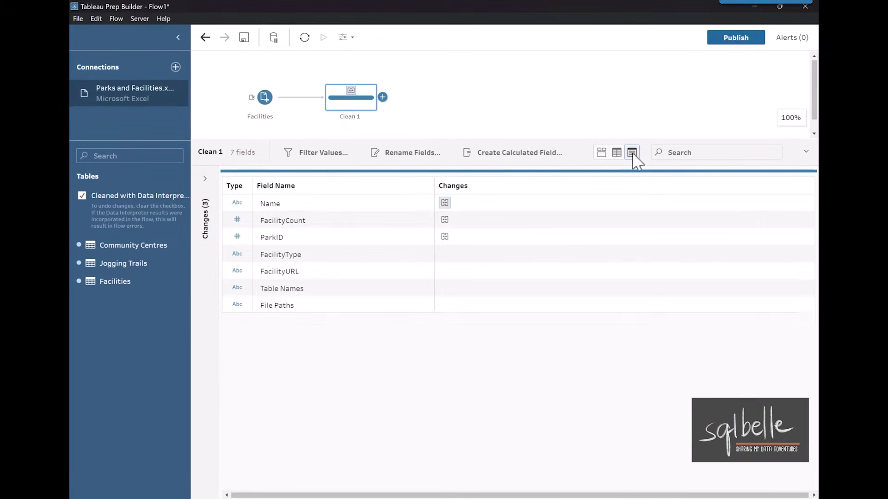
# - Return to the profile view and reorder the fields so ParkID comes first and FacilityType second
pyautogui.click(601, 153)
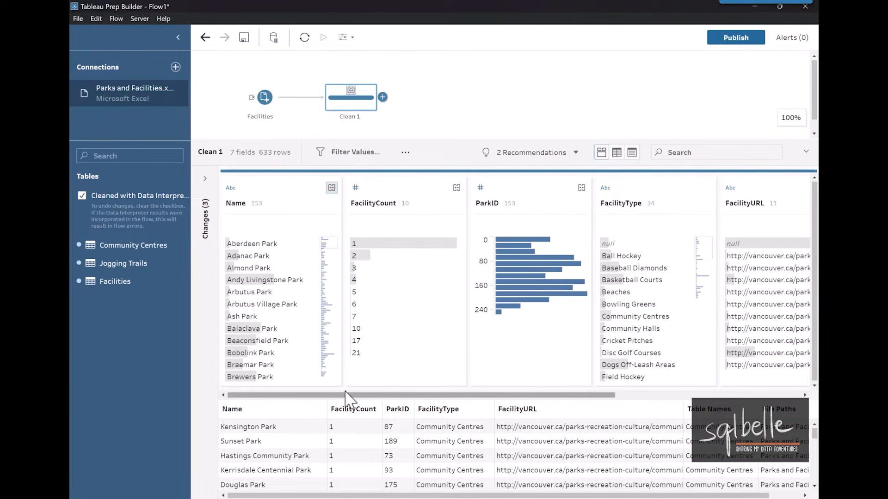
pyautogui.moveTo(348, 395); pyautogui.dragTo(323, 391)
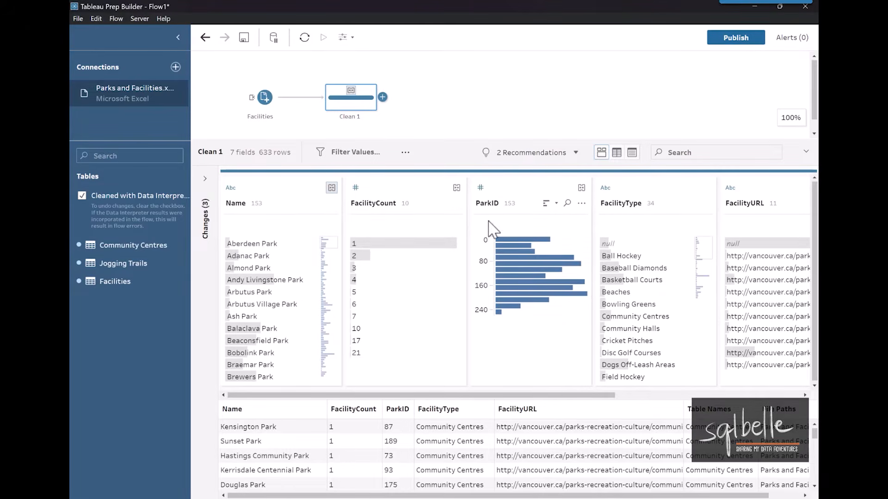
pyautogui.moveTo(509, 200); pyautogui.dragTo(238, 206)
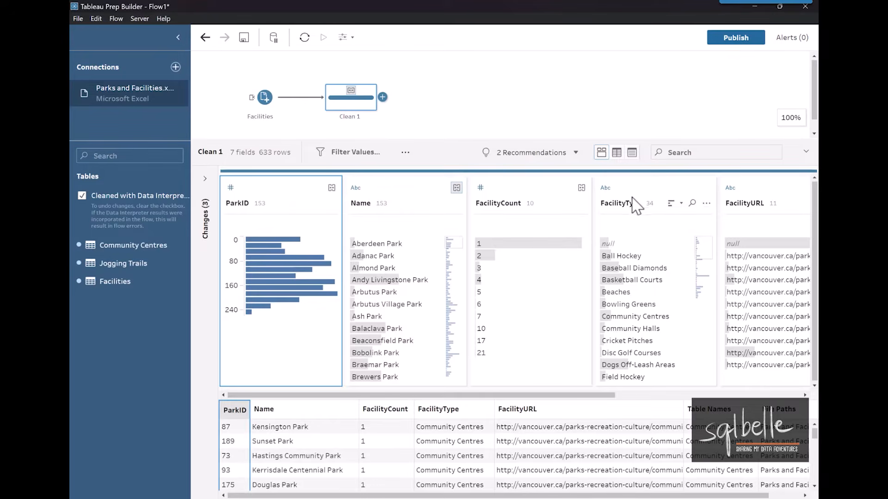
pyautogui.moveTo(620, 202); pyautogui.dragTo(323, 218)
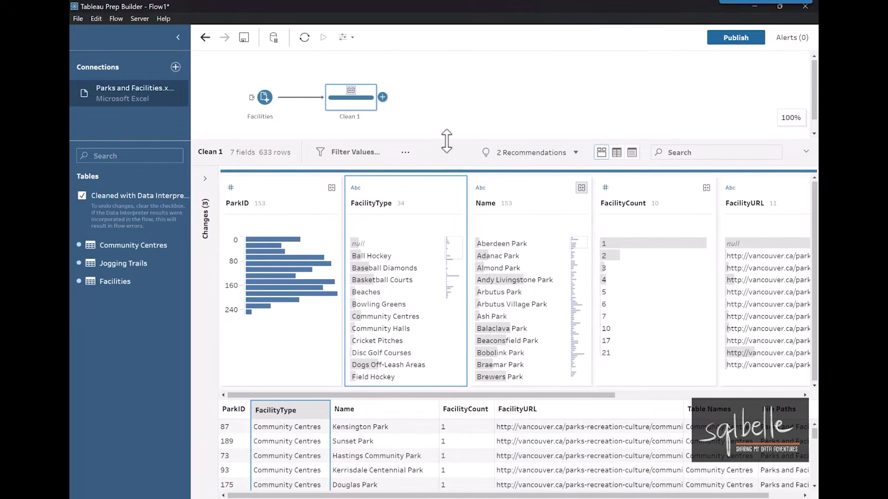
# - Examine the merged rows in an enlarged data grid and isolate the null FacilityType rows to check their Table Names values
pyautogui.moveTo(448, 139); pyautogui.dragTo(448, 83)
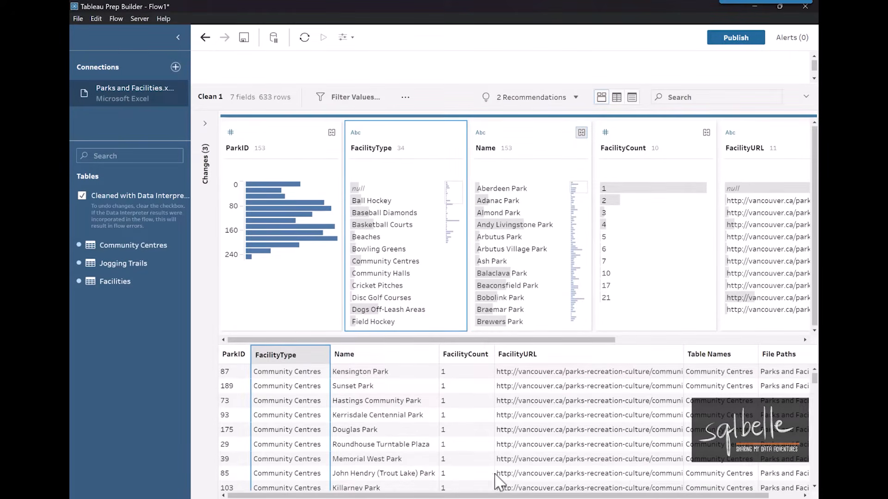
pyautogui.moveTo(695, 497); pyautogui.dragTo(730, 497)
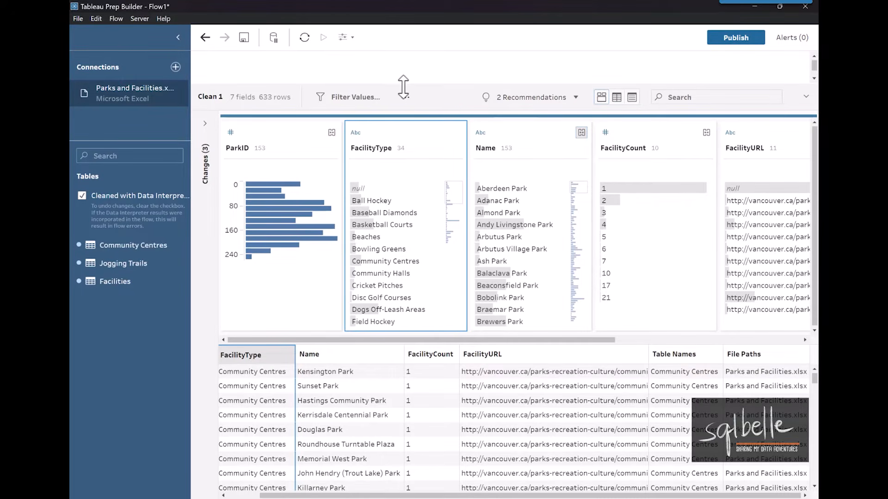
pyautogui.moveTo(402, 85); pyautogui.dragTo(431, 173)
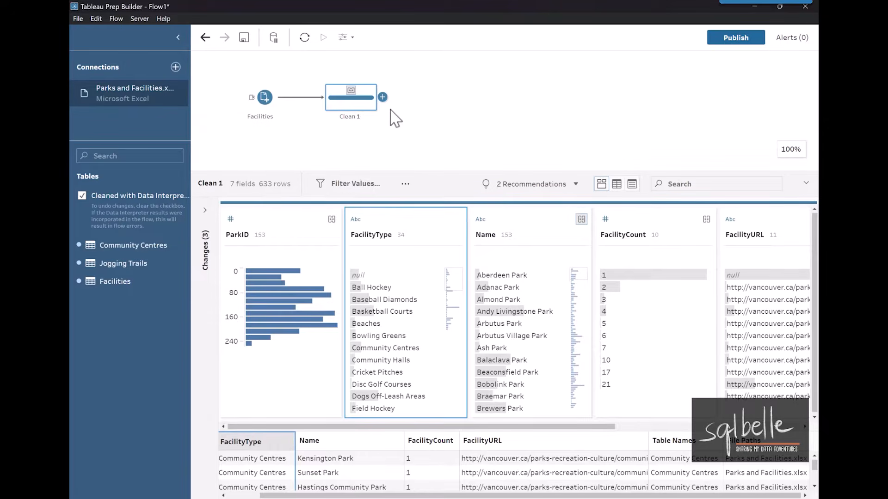
pyautogui.rightClick(350, 106)
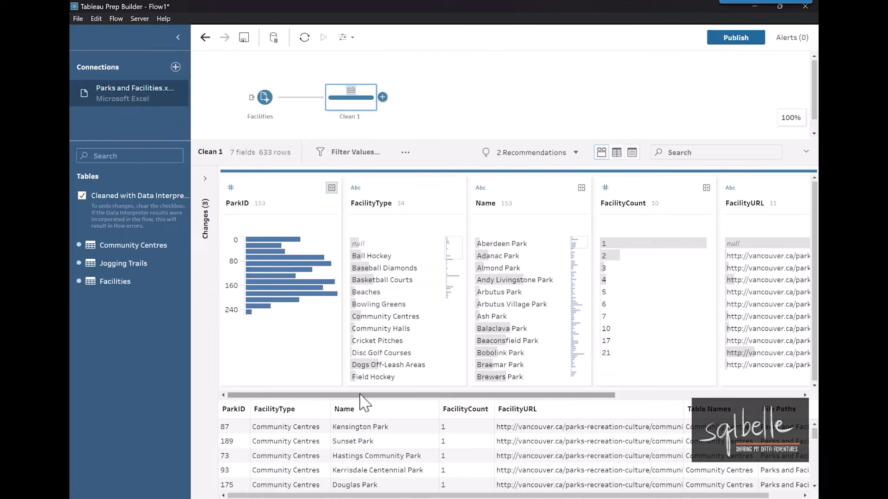
pyautogui.moveTo(378, 244)
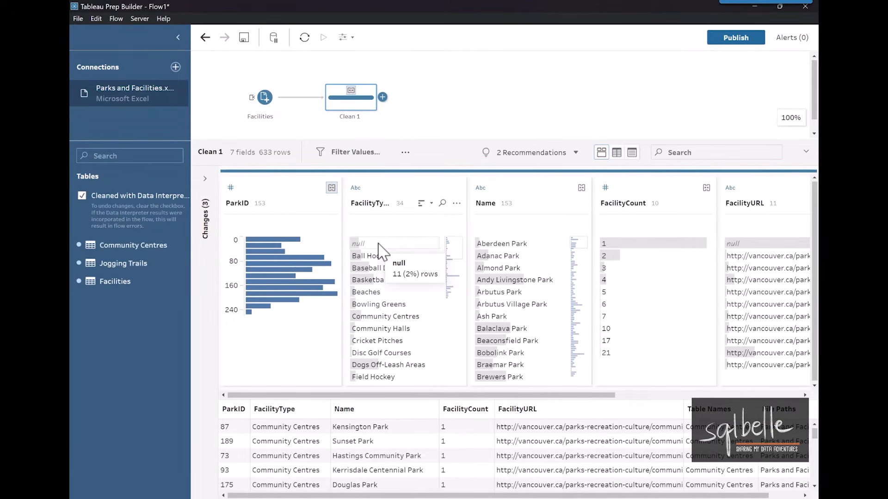
pyautogui.click(378, 244)
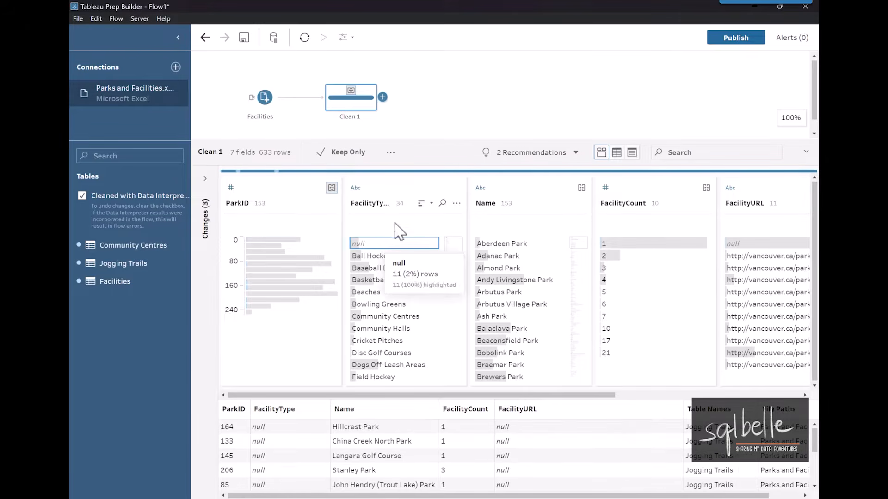
pyautogui.moveTo(460, 140); pyautogui.dragTo(464, 64)
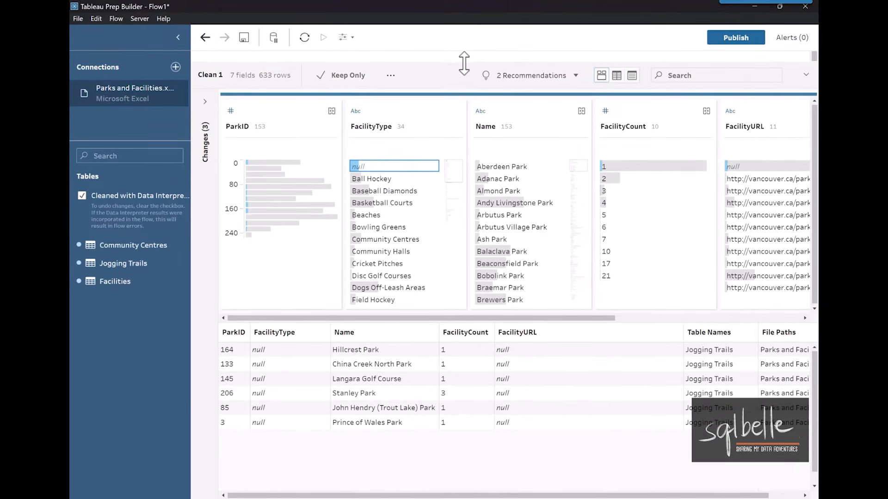
pyautogui.click(178, 37)
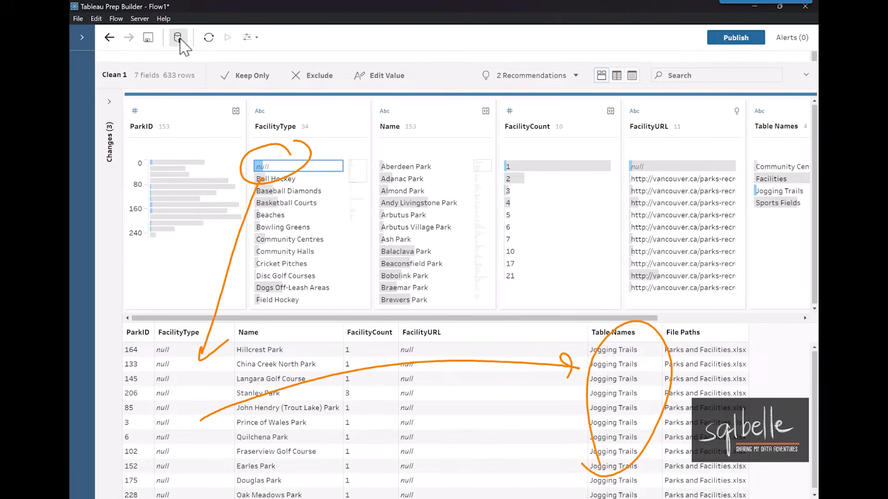
pyautogui.moveTo(316, 70); pyautogui.dragTo(301, 214)
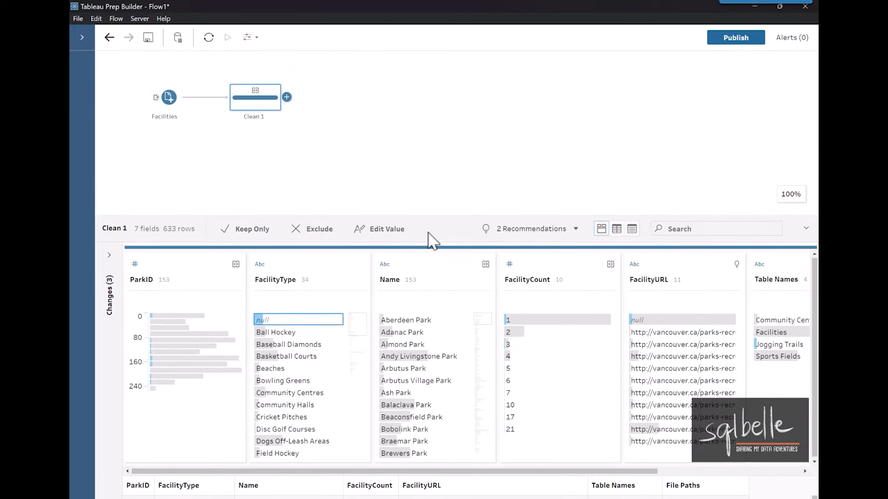
pyautogui.click(280, 323)
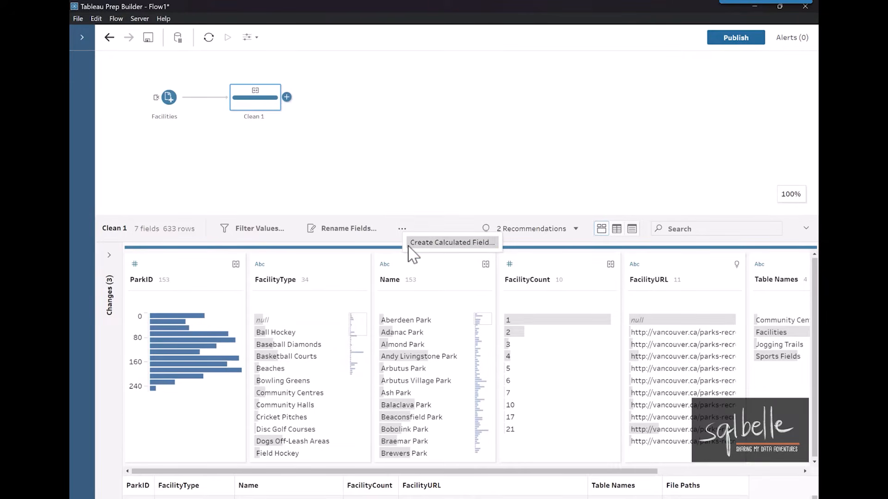
# - Create a calculated field named Type with the formula IFNULL([FacilityType],[Table Names])
pyautogui.click(404, 231)
pyautogui.doubleClick(292, 162)
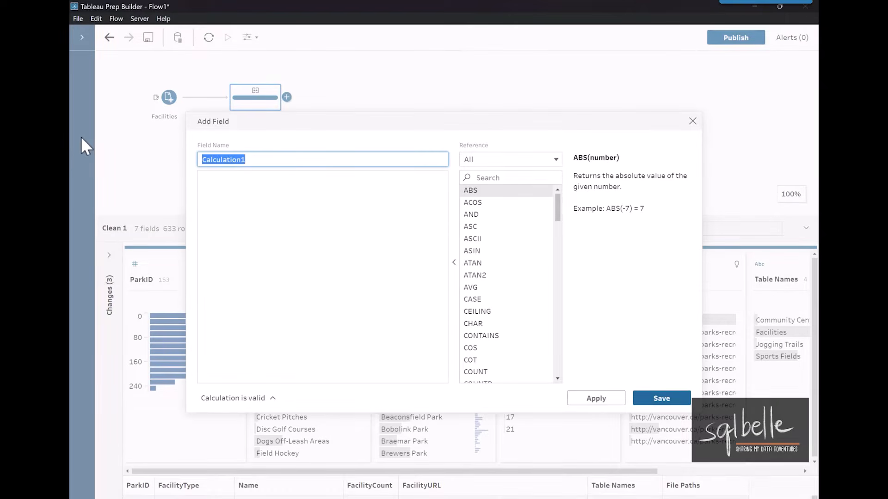
pyautogui.write('Type')
pyautogui.click(260, 198)
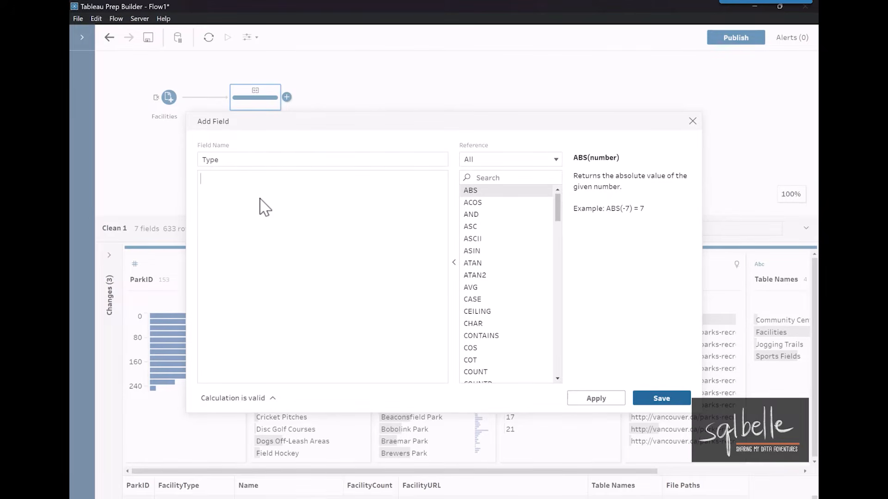
pyautogui.write('IFNULL(Faci')
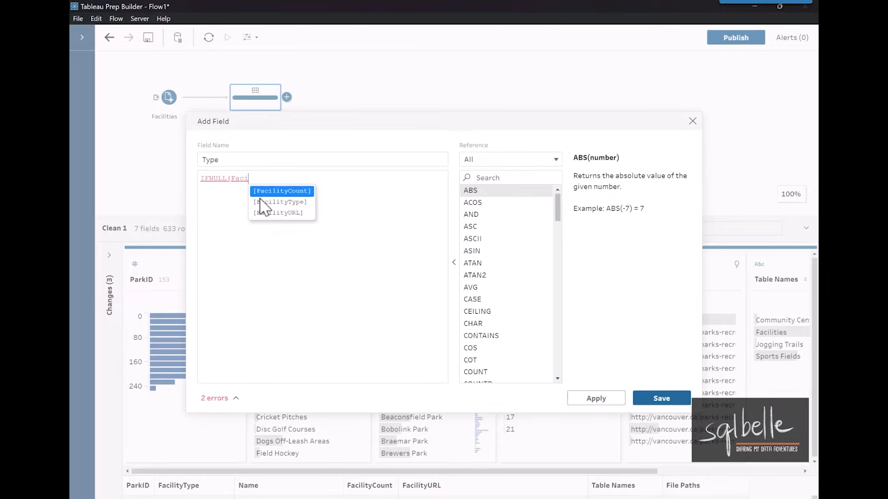
pyautogui.click(261, 202)
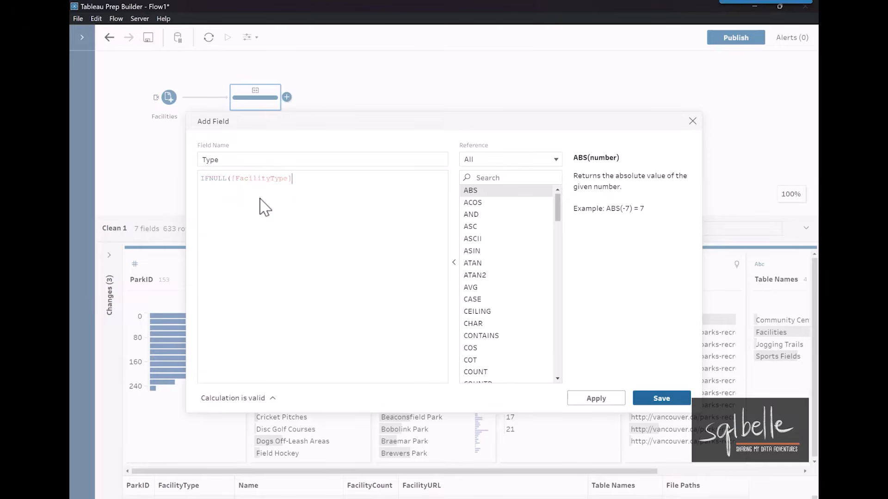
pyautogui.write(',[Table Names])')
pyautogui.click(652, 400)
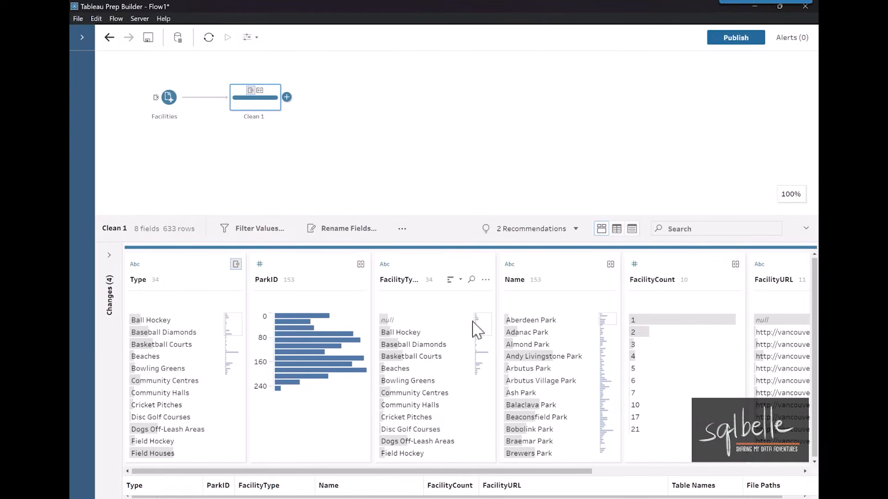
# - Isolate the null FacilityType rows and enlarge the data area to check their calculated Type values
pyautogui.click(411, 320)
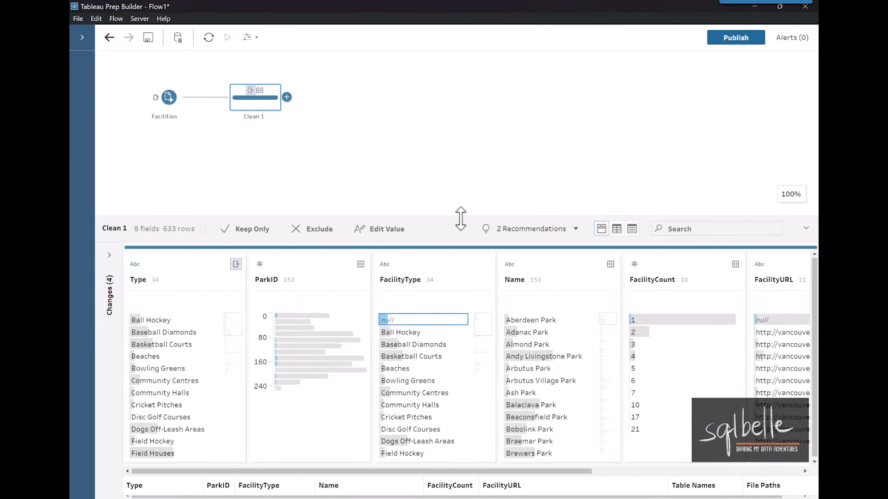
pyautogui.moveTo(459, 214); pyautogui.dragTo(455, 74)
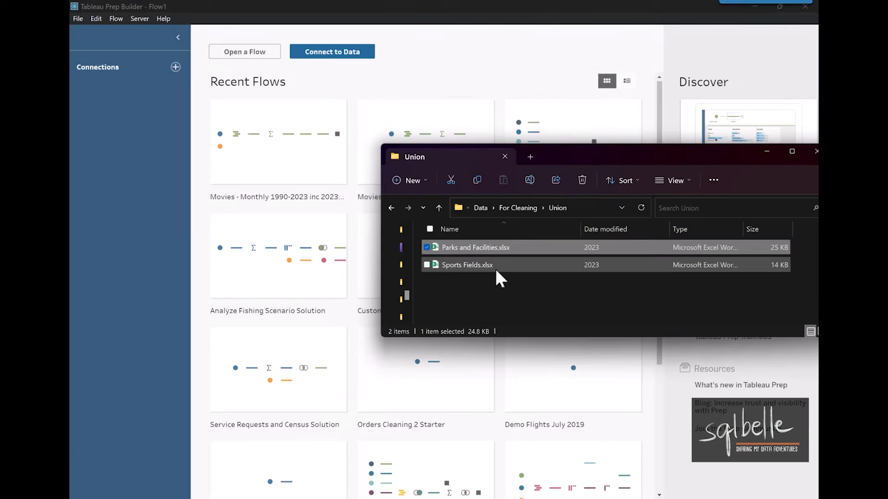
# - Connect a new flow to Parks and Facilities.xlsx and Sports Fields.xlsx, and clean the Sports Fields source with Data Interpreter
pyautogui.moveTo(497, 252); pyautogui.dragTo(99, 230)
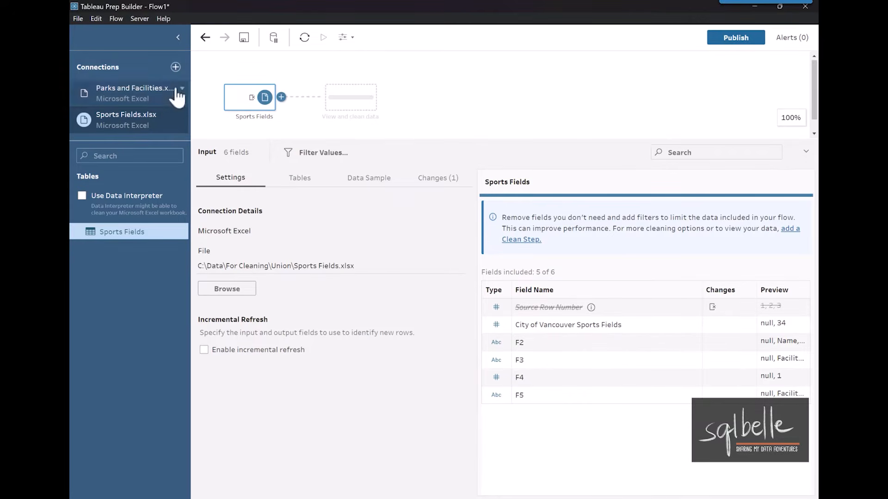
pyautogui.click(82, 196)
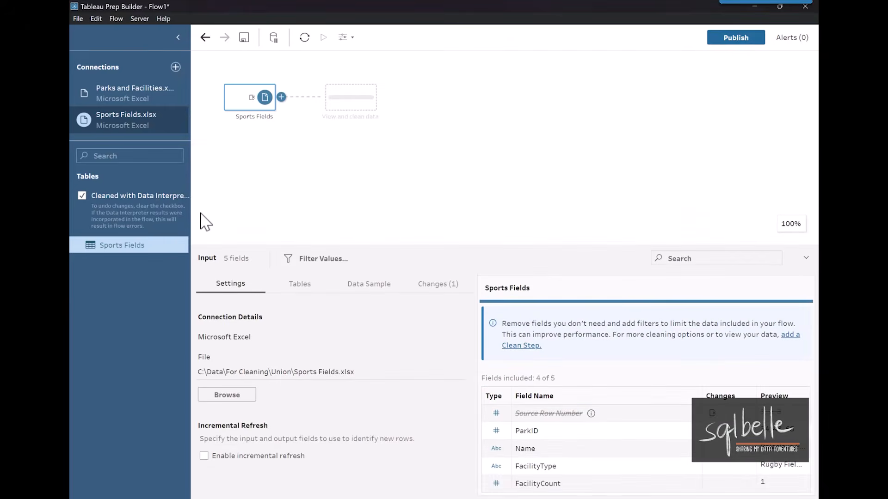
# - Add the Facilities, Community Centres and Jogging Trails tables from Parks and Facilities.xlsx to the flow, cleaned with Data Interpreter
pyautogui.click(142, 94)
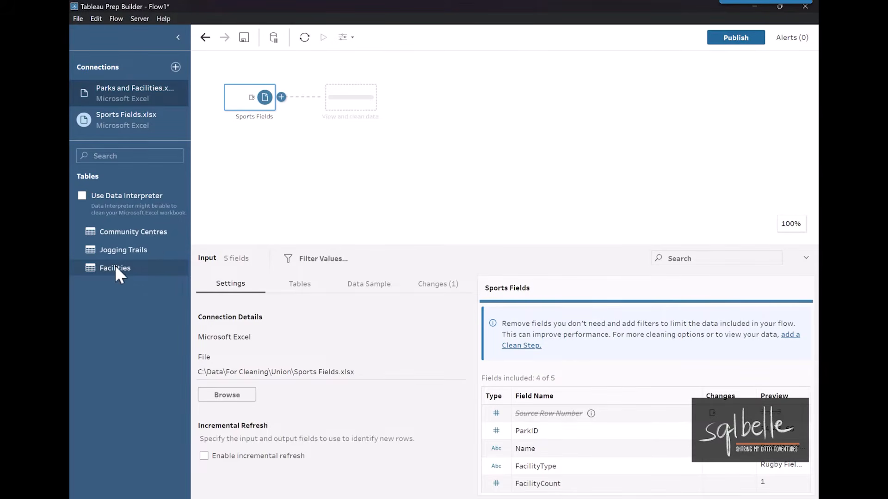
pyautogui.moveTo(115, 267); pyautogui.dragTo(252, 158)
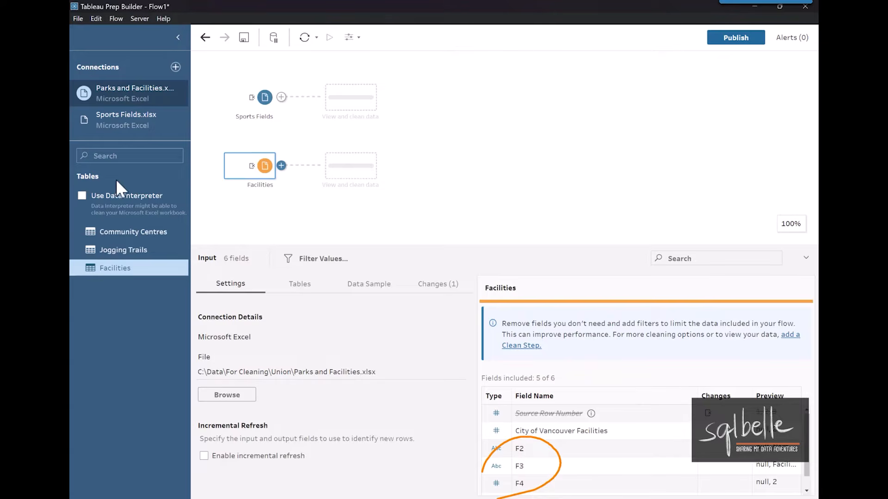
pyautogui.click(81, 195)
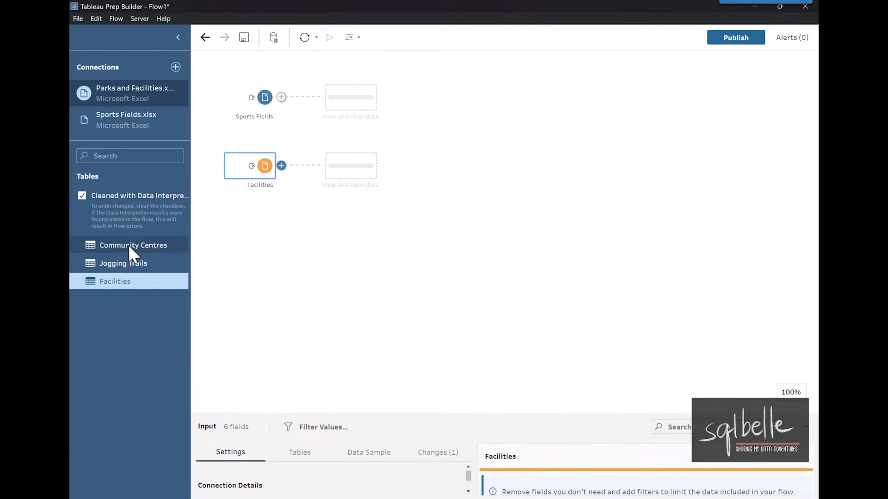
pyautogui.moveTo(128, 245); pyautogui.dragTo(252, 242)
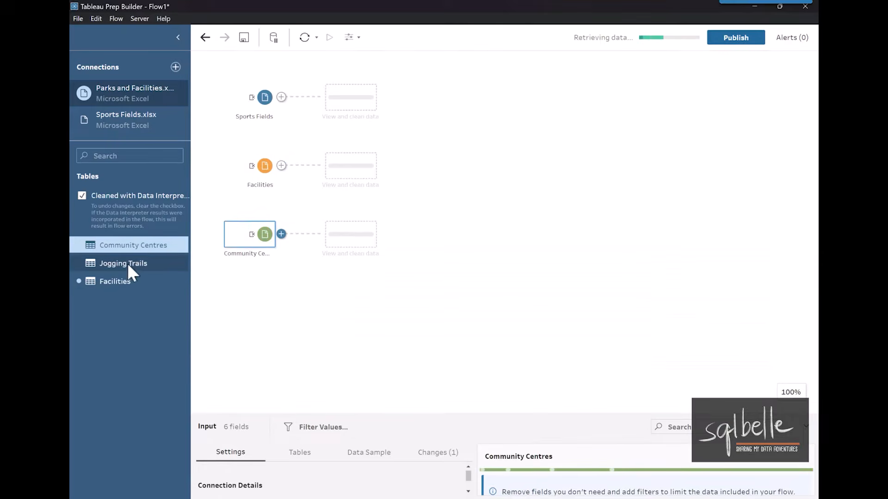
pyautogui.moveTo(126, 263); pyautogui.dragTo(93, 364)
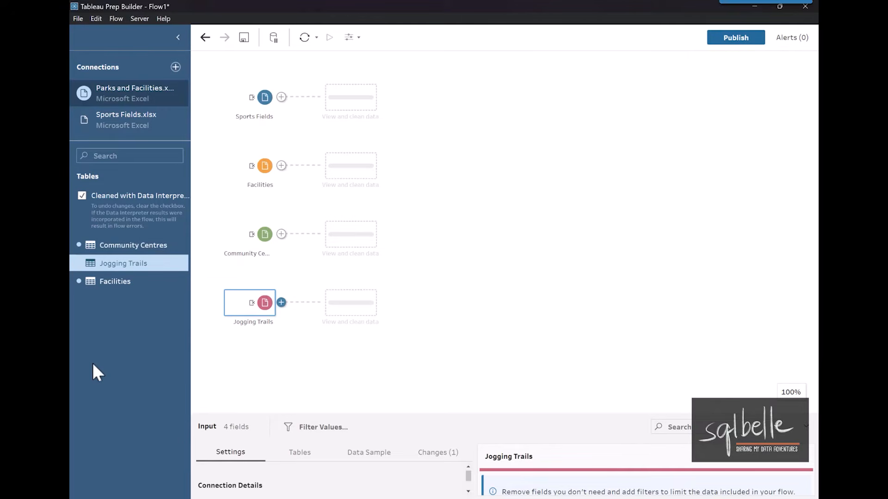
# - Union Facilities with Sports Fields, and add Community Centres and Jogging Trails to the same union
pyautogui.click(281, 98)
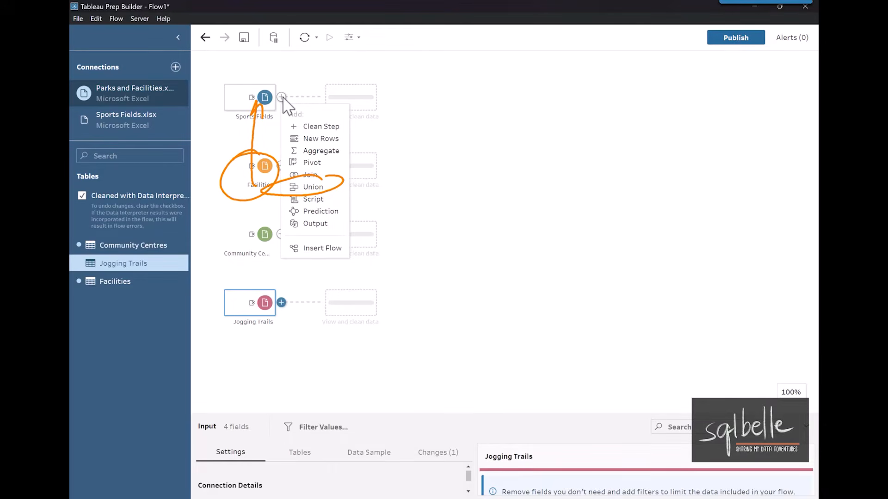
pyautogui.press('Escape')
pyautogui.moveTo(263, 179)
pyautogui.mouseDown()
pyautogui.moveTo(258, 102)
pyautogui.moveTo(280, 116)
pyautogui.moveTo(270, 122)
pyautogui.moveTo(300, 130)
pyautogui.moveTo(254, 131)
pyautogui.mouseUp()
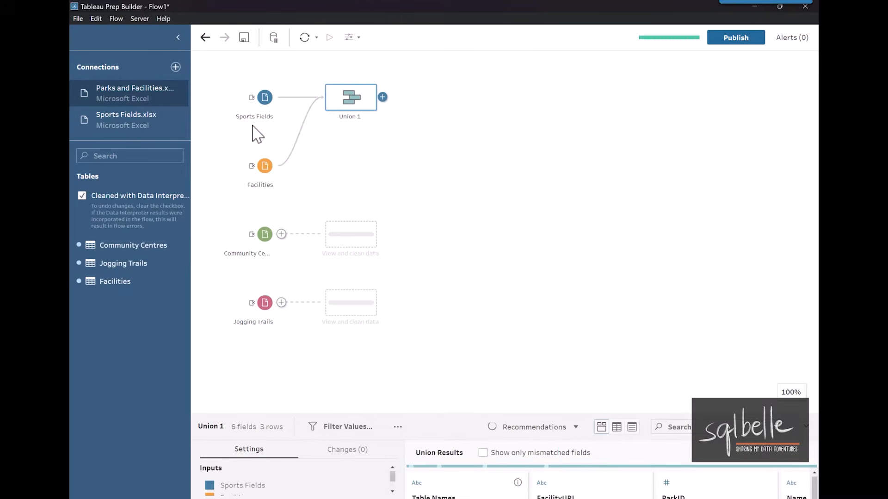
pyautogui.moveTo(248, 249); pyautogui.dragTo(353, 125)
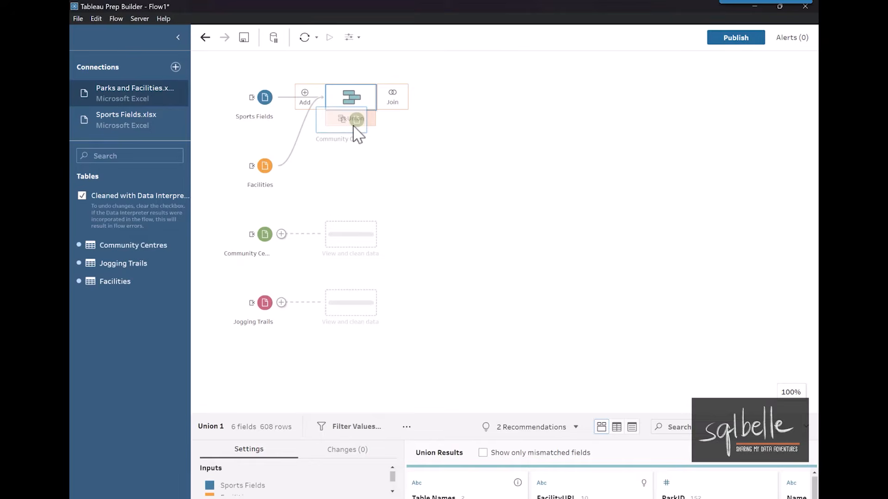
pyautogui.moveTo(353, 126); pyautogui.dragTo(359, 102)
pyautogui.moveTo(257, 384); pyautogui.dragTo(356, 168)
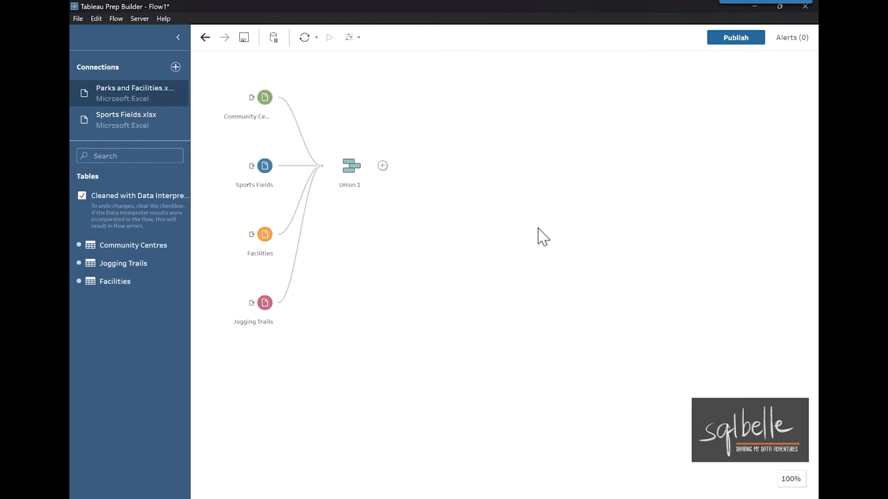
# - Merge the mismatched Jogging Trail ID and Park ID fields into ParkID in the union
pyautogui.click(351, 178)
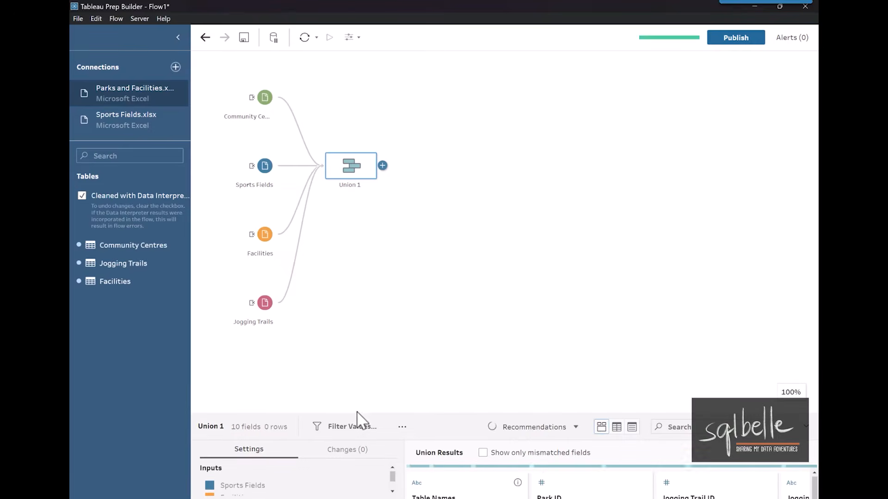
pyautogui.moveTo(356, 411); pyautogui.dragTo(367, 107)
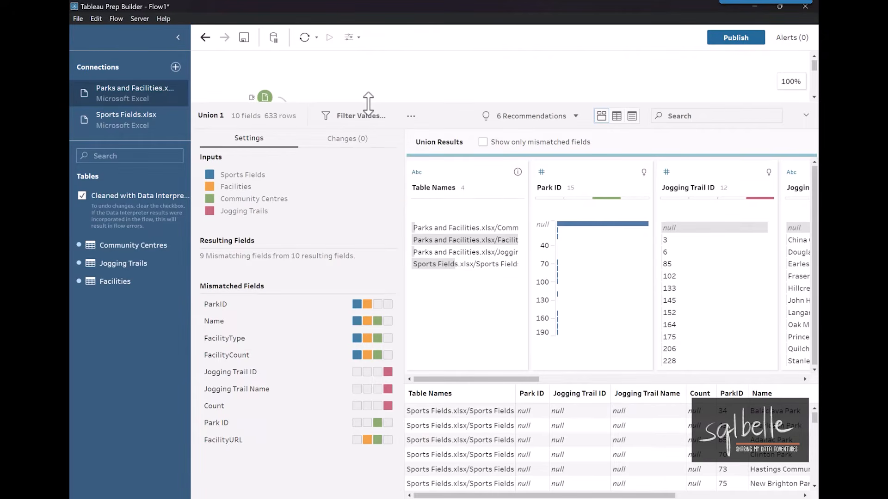
pyautogui.click(259, 305)
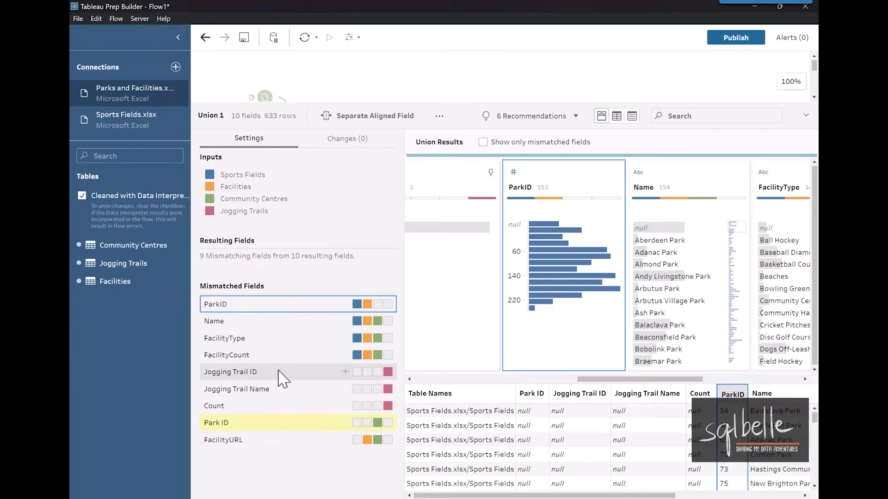
pyautogui.click(346, 372)
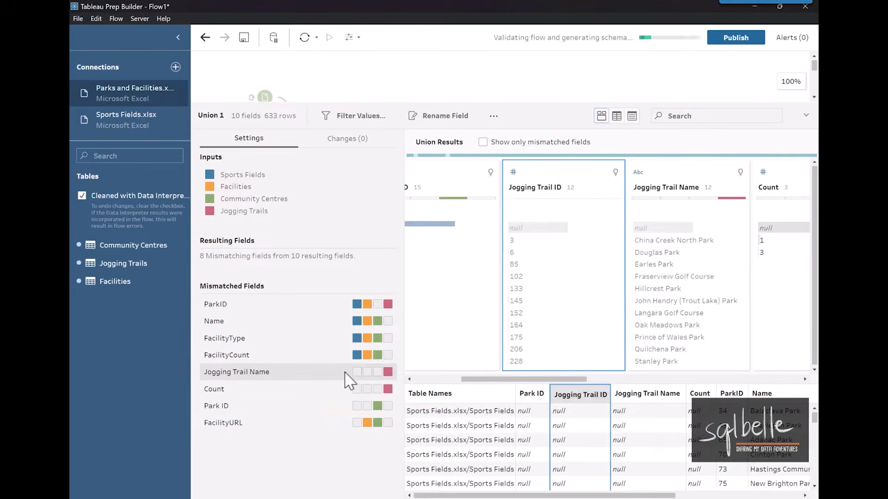
pyautogui.click(251, 306)
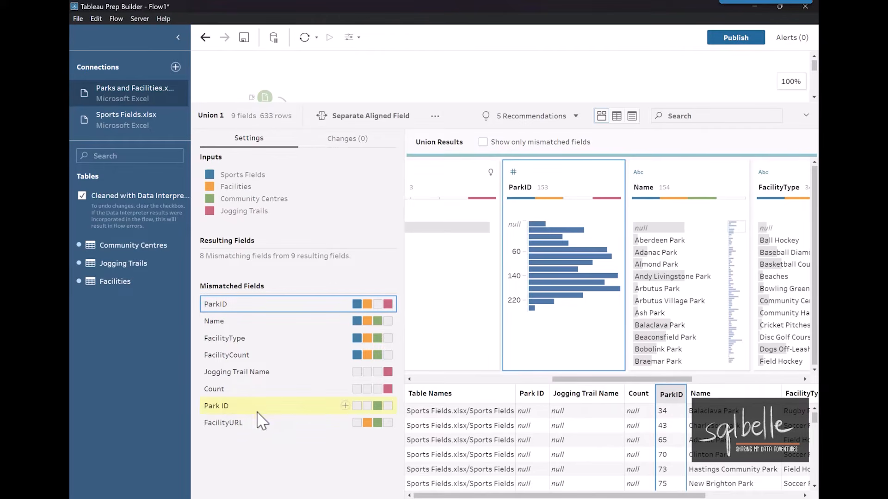
pyautogui.click(345, 406)
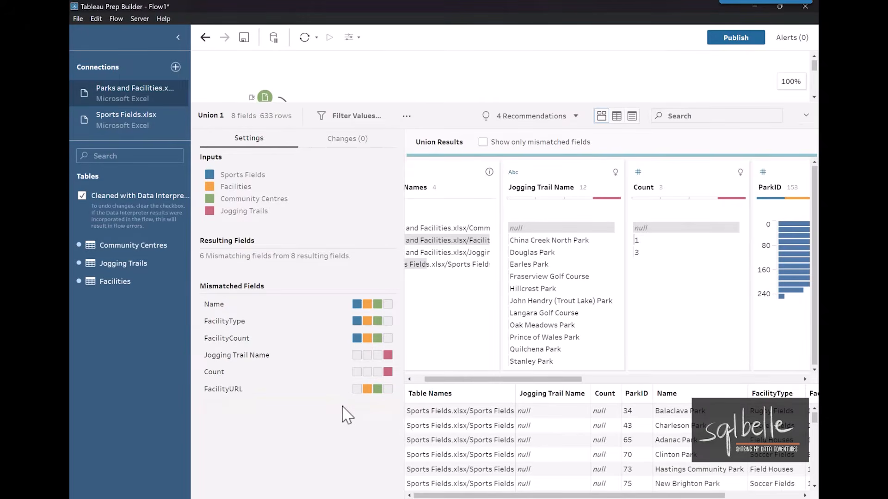
# - Search the union's fields for Name and merge Jogging Trail Name with the Name field
pyautogui.click(684, 117)
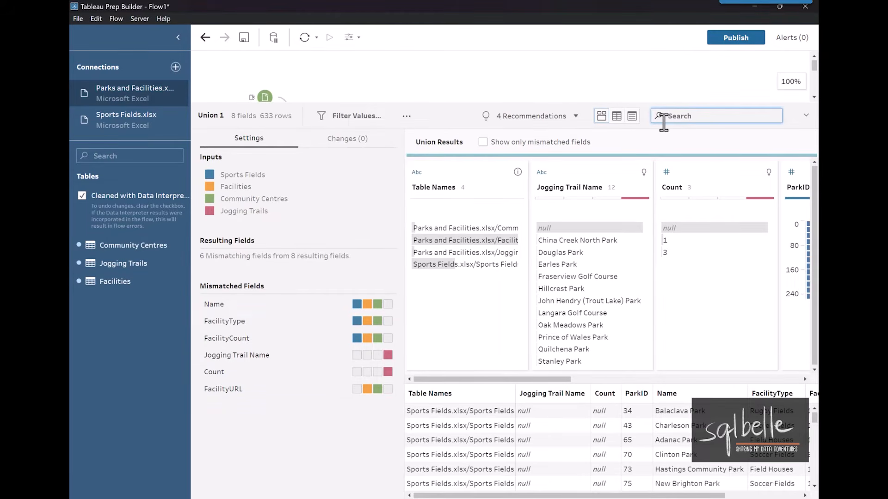
pyautogui.write('Name')
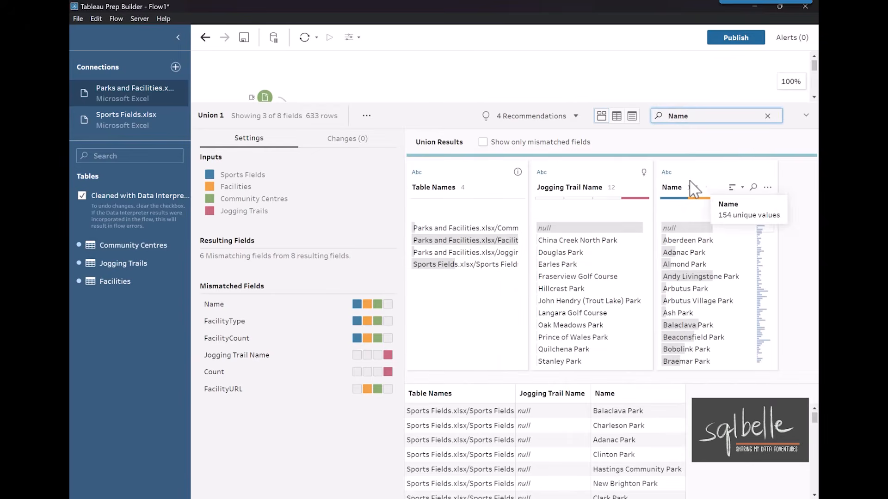
pyautogui.click(718, 185)
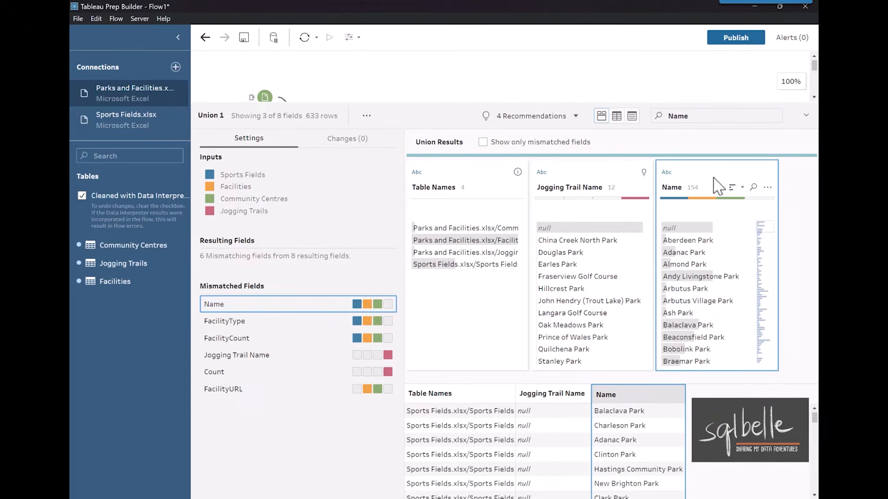
pyautogui.keyDown('ctrl'); pyautogui.click(607, 173); pyautogui.keyUp('ctrl')
pyautogui.rightClick(608, 174)
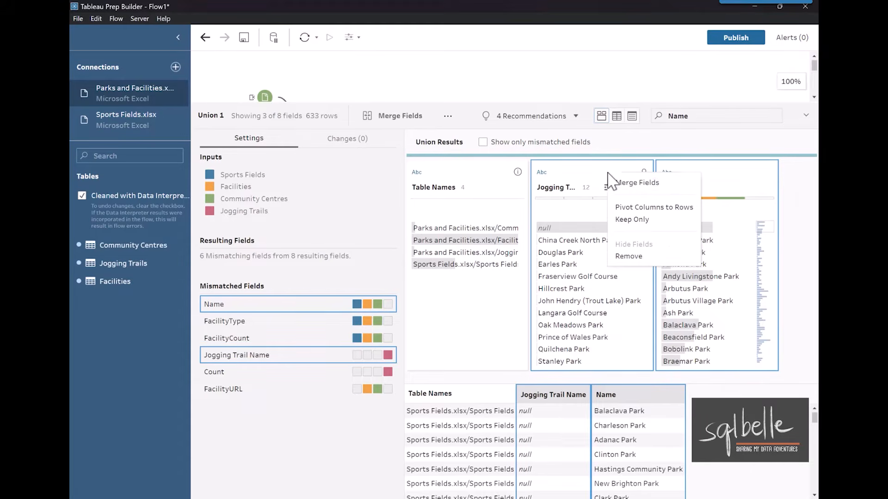
pyautogui.click(681, 183)
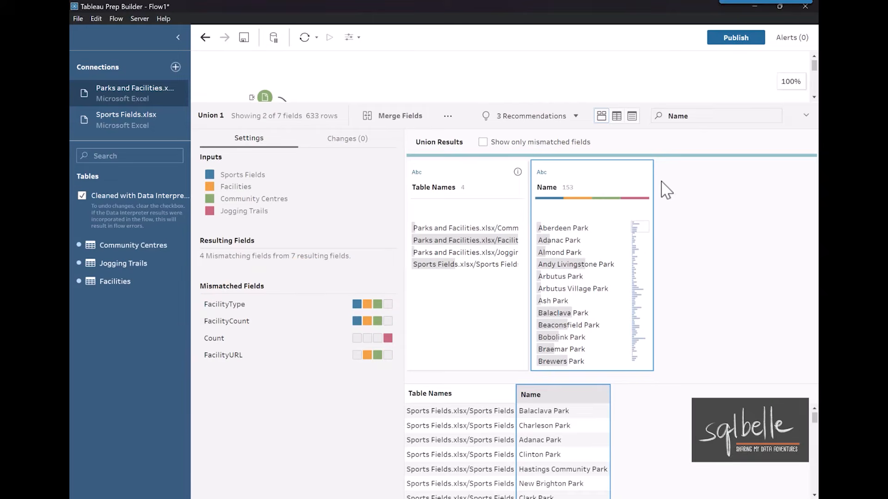
# - Merge the Count and FacilityCount fields from the union's field list and return to the profile view
pyautogui.click(632, 117)
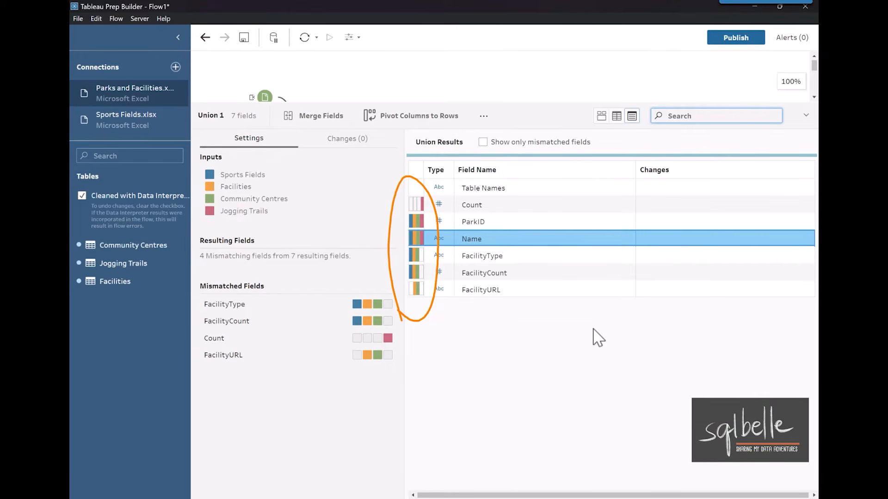
pyautogui.click(509, 207)
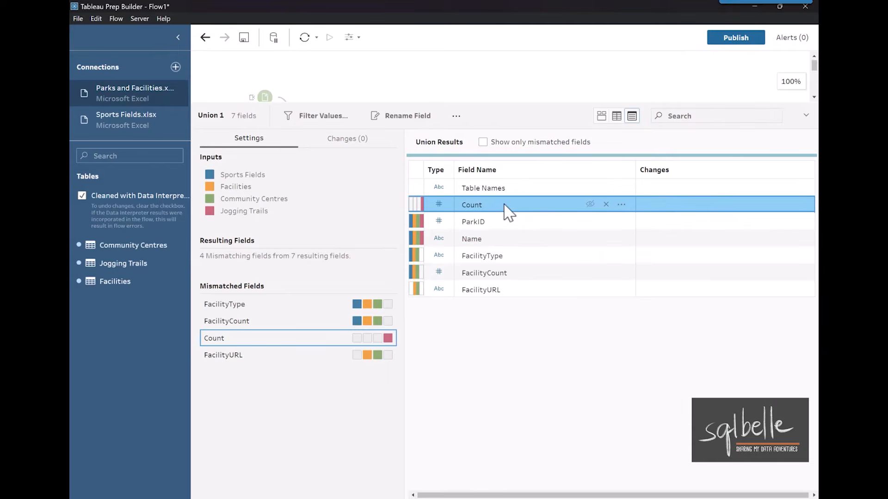
pyautogui.keyDown('ctrl'); pyautogui.click(501, 274); pyautogui.keyUp('ctrl')
pyautogui.rightClick(501, 274)
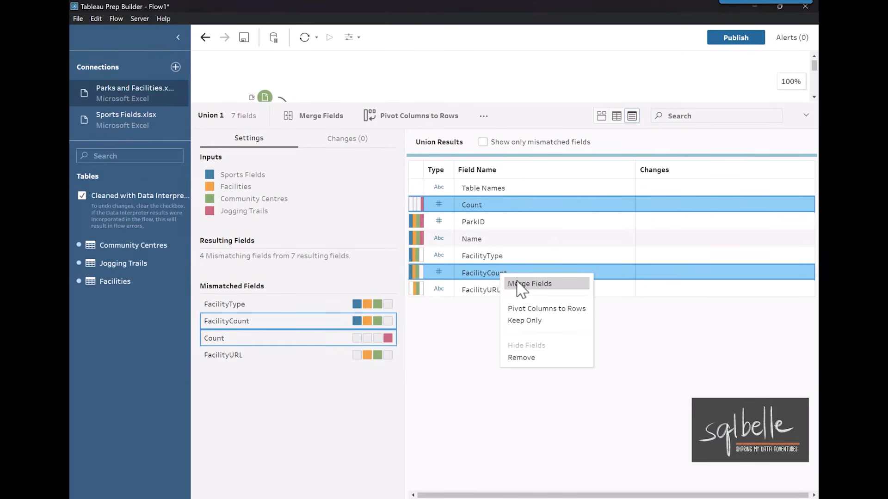
pyautogui.click(520, 284)
pyautogui.click(601, 116)
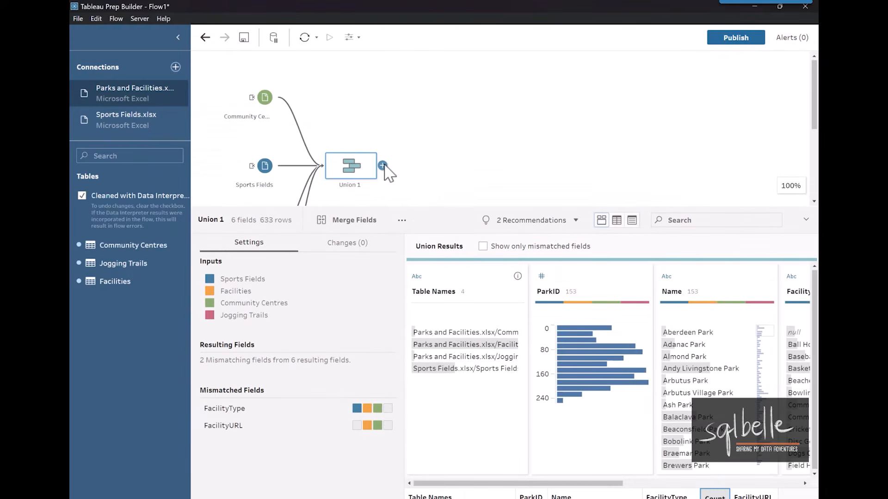
# - Add a clean step after the union and reorder its fields so FacilityType follows ParkID and Table Names comes last
pyautogui.click(382, 166)
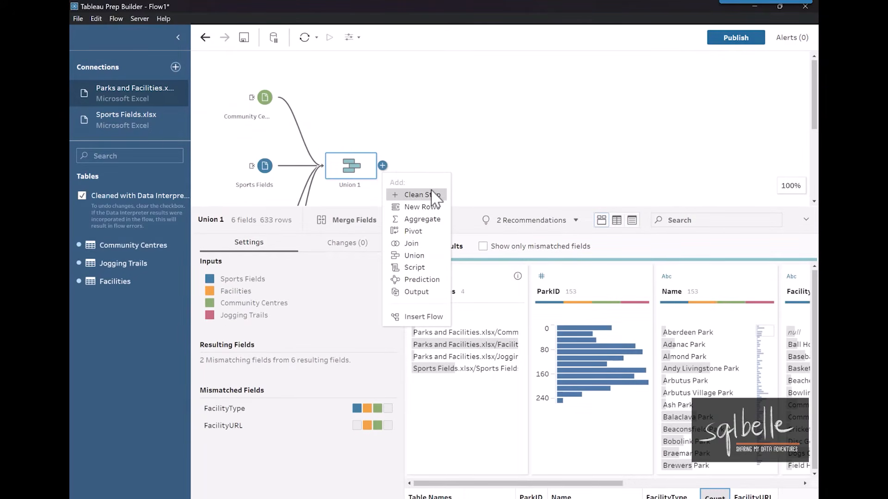
pyautogui.click(416, 195)
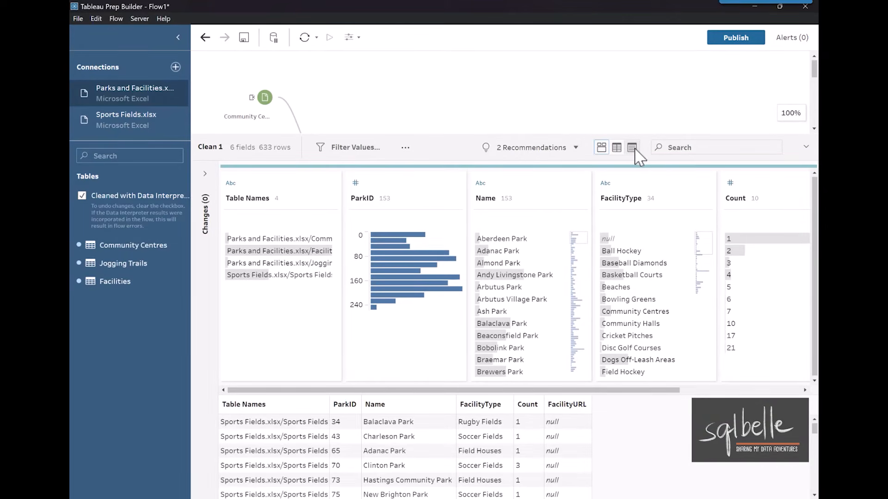
pyautogui.click(632, 148)
pyautogui.moveTo(312, 223); pyautogui.dragTo(289, 286)
pyautogui.moveTo(298, 233); pyautogui.dragTo(307, 218)
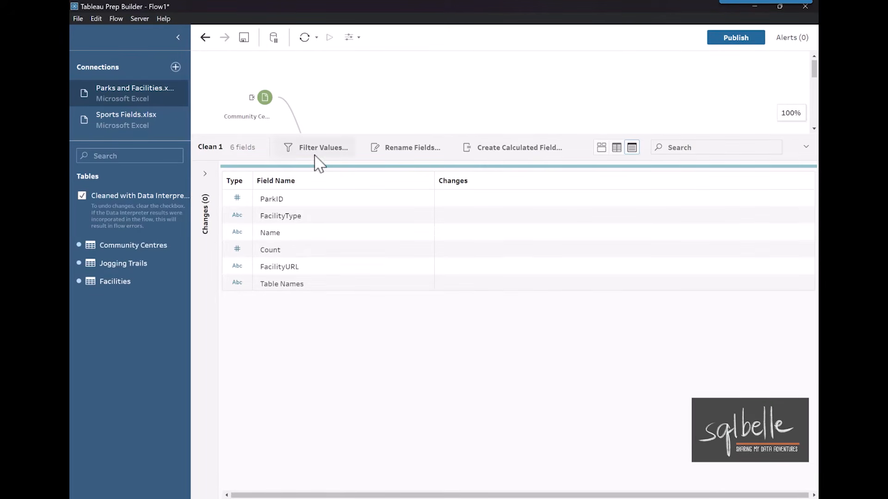
pyautogui.click(601, 148)
# - Split the Table Names field in Clean 1 with a custom split on "/", keeping the last 1 field
pyautogui.click(381, 241)
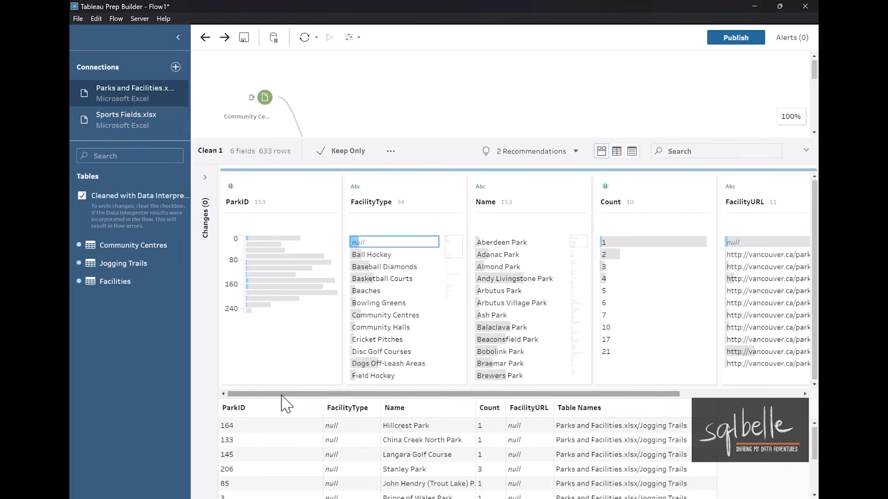
pyautogui.moveTo(281, 396); pyautogui.dragTo(769, 195)
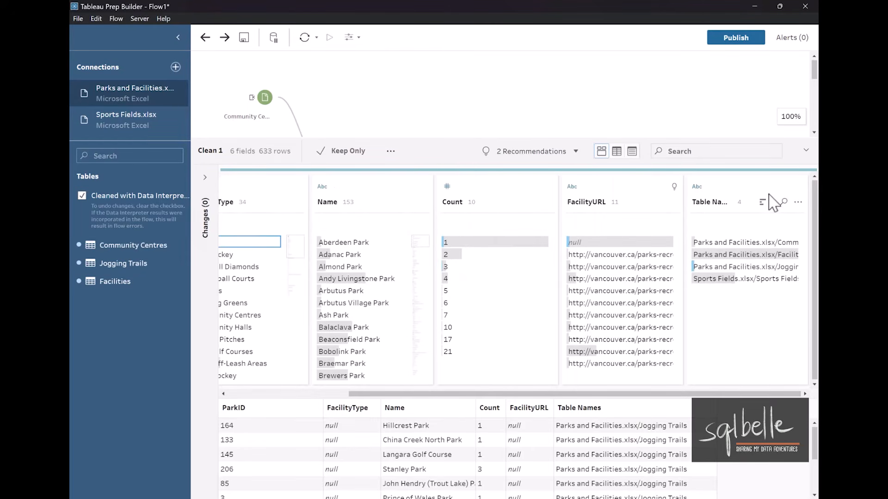
pyautogui.click(797, 202)
pyautogui.moveTo(730, 259)
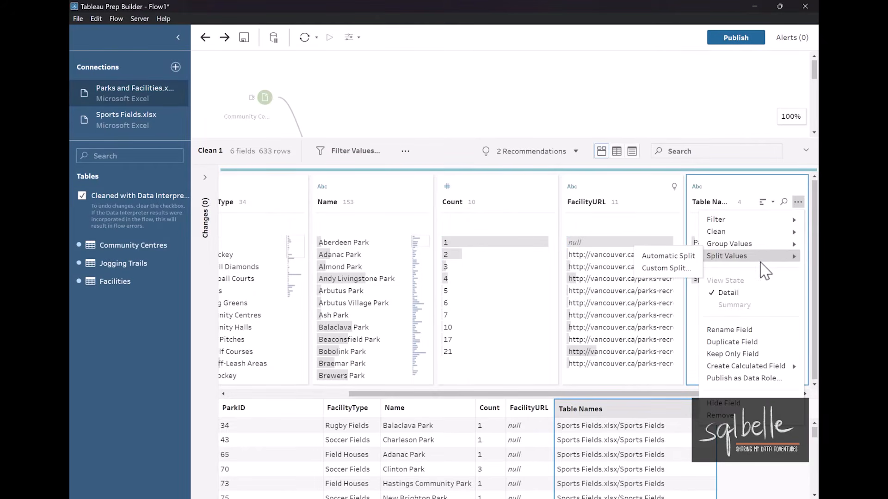
pyautogui.click(668, 270)
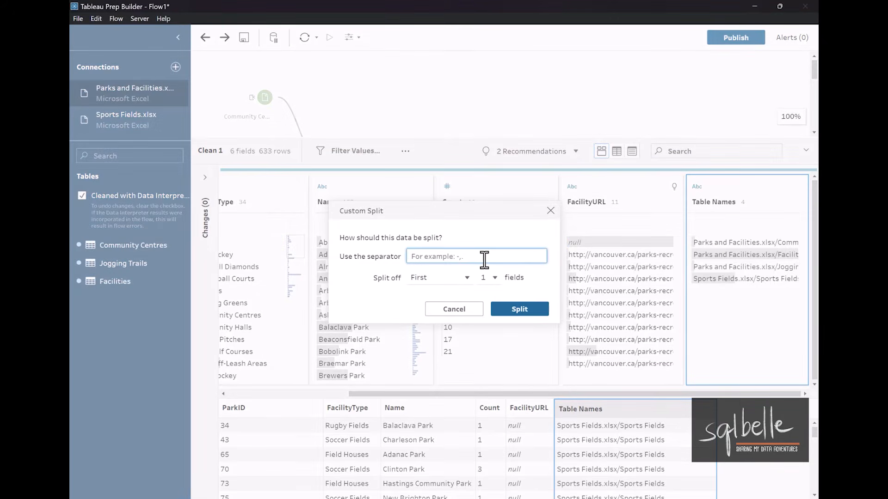
pyautogui.write('/')
pyautogui.click(464, 280)
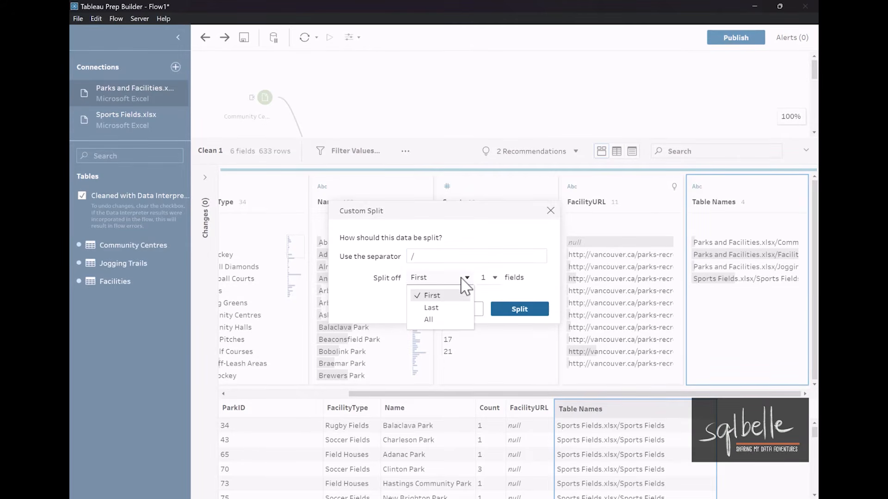
pyautogui.click(434, 308)
pyautogui.click(520, 315)
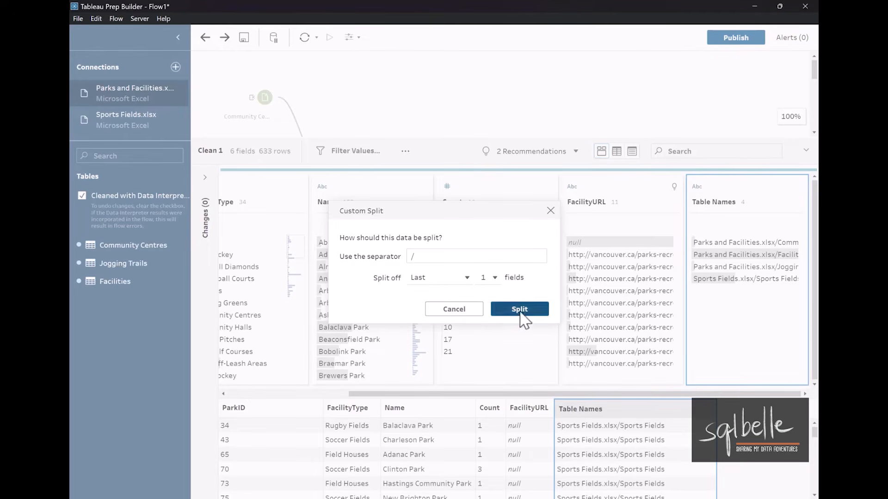
pyautogui.moveTo(772, 244)
pyautogui.mouseDown()
pyautogui.moveTo(760, 228)
pyautogui.moveTo(792, 264)
pyautogui.moveTo(758, 241)
pyautogui.mouseUp()
pyautogui.press('Escape')
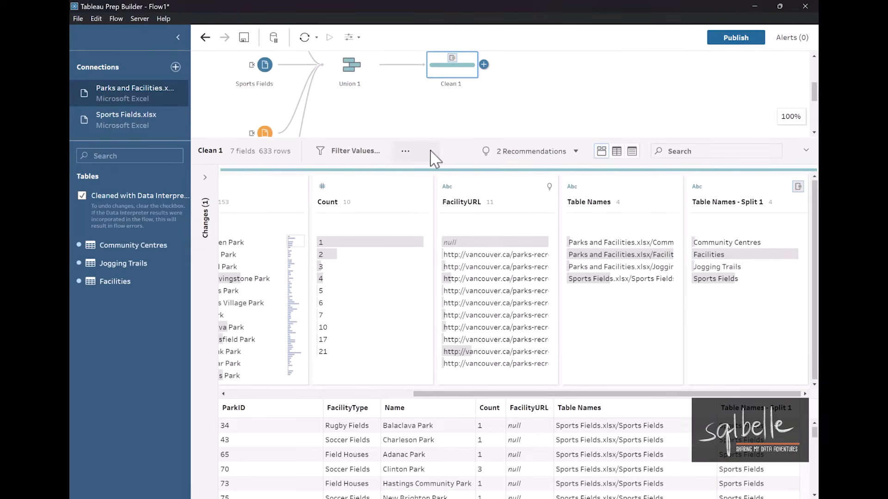
# - Create a calculated field Facility Type as IFNULL([FacilityType], [Table Names - Split 1]) and highlight the null FacilityType rows
pyautogui.click(406, 152)
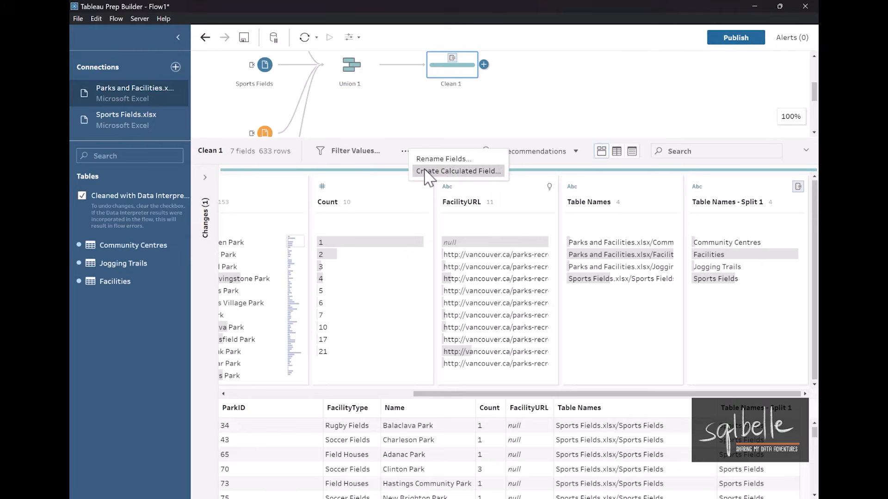
pyautogui.click(428, 171)
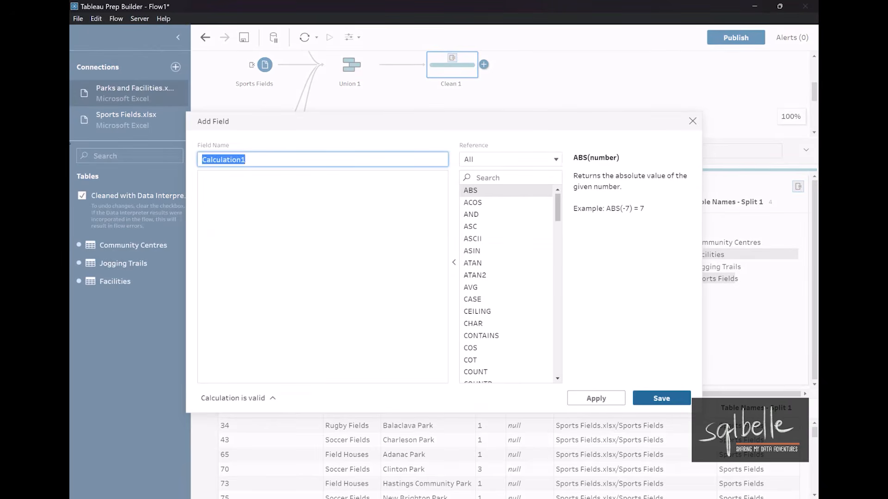
pyautogui.write('Facility Type')
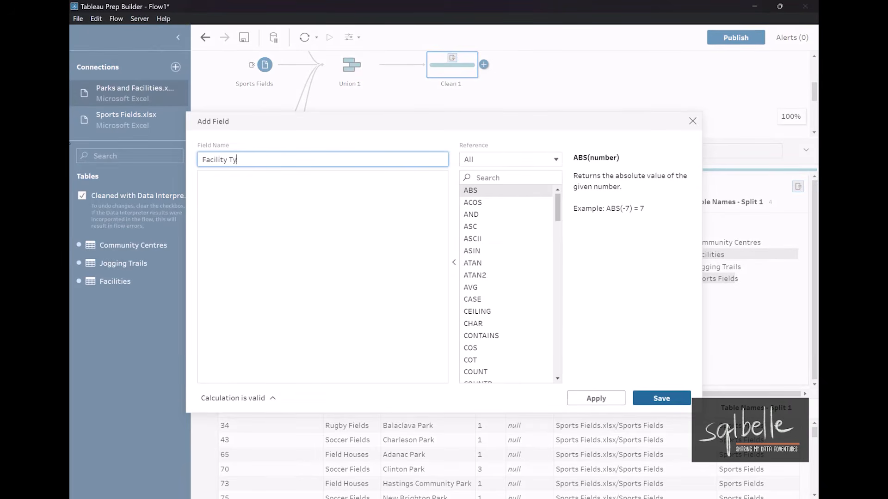
pyautogui.click(249, 191)
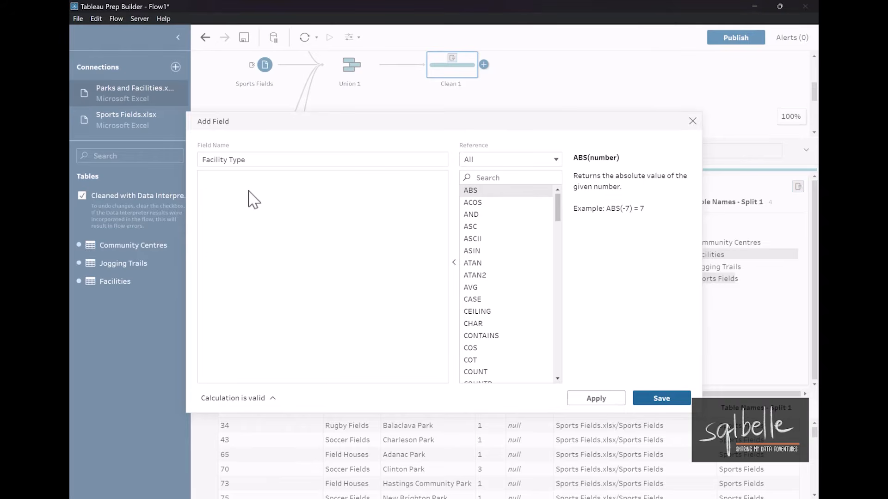
pyautogui.write('IFNULL(Fac')
pyautogui.click(258, 191)
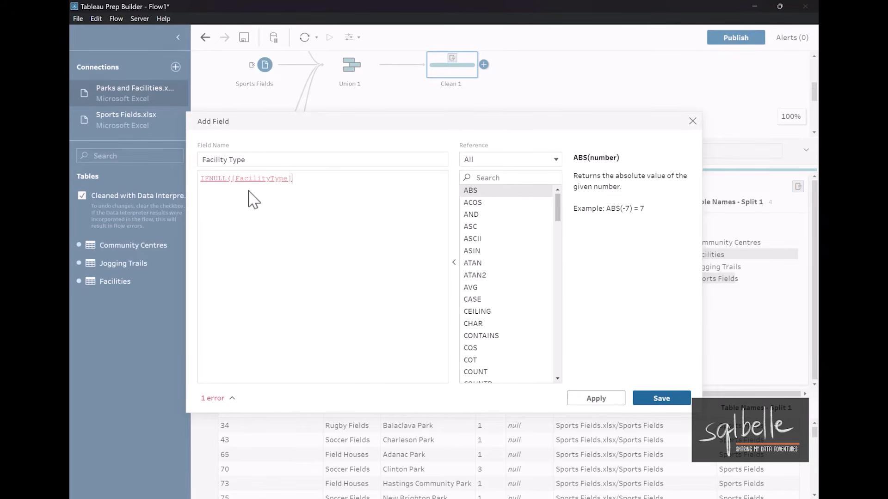
pyautogui.write(', Ta')
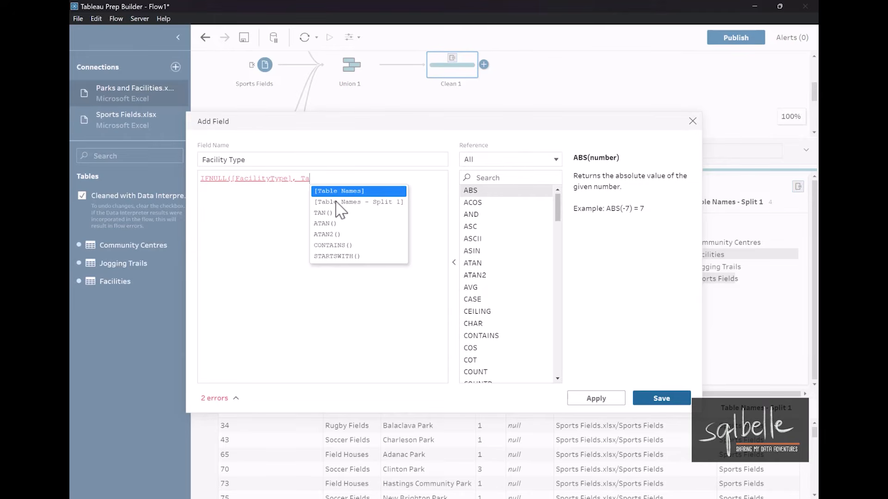
pyautogui.click(336, 202)
pyautogui.write(')')
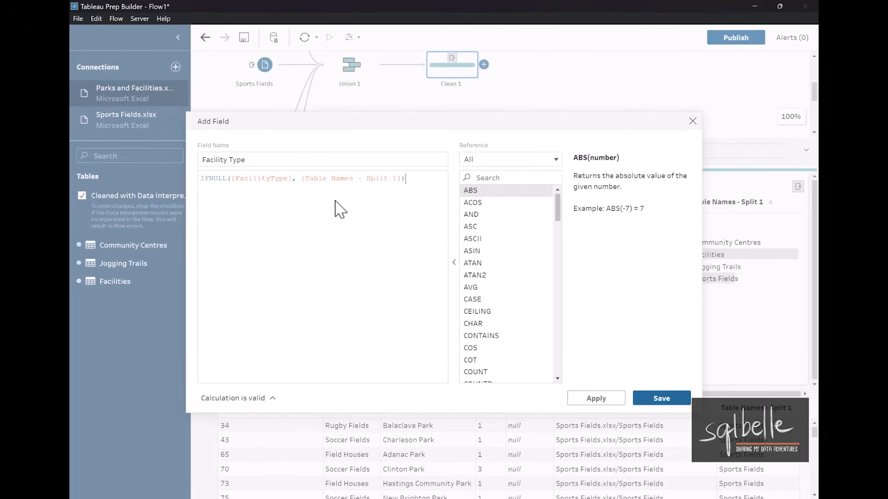
pyautogui.click(662, 402)
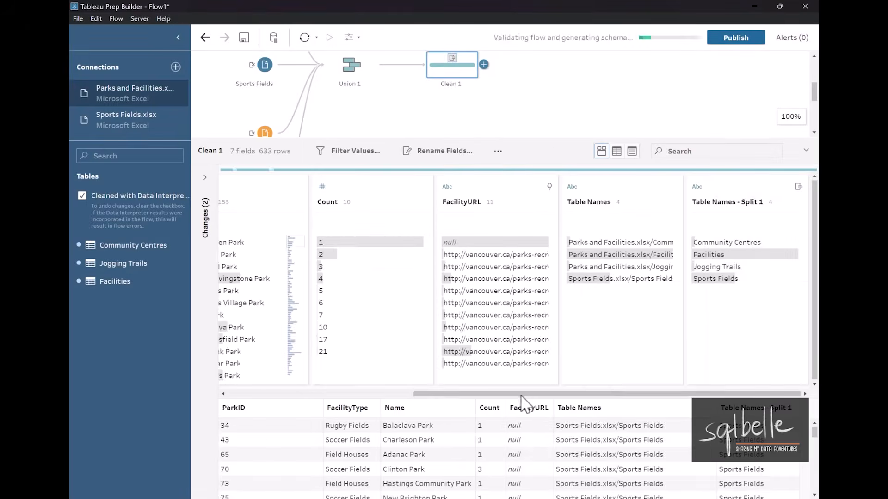
pyautogui.moveTo(526, 245)
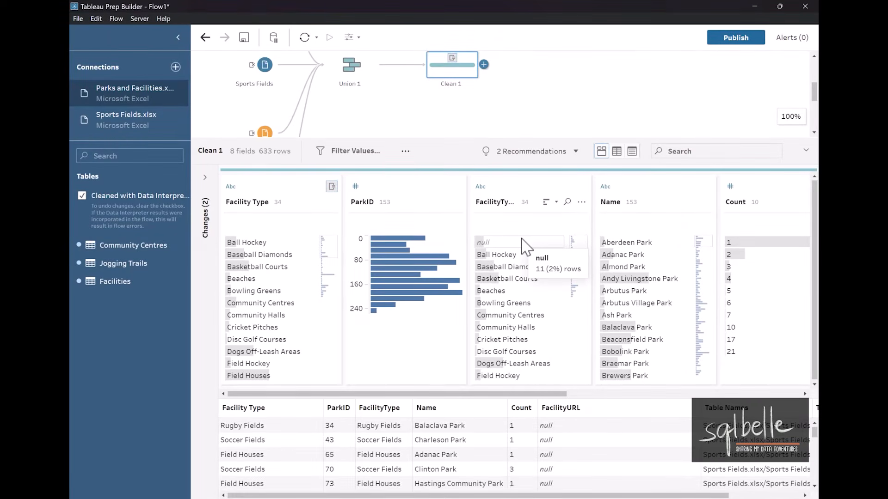
pyautogui.click(522, 242)
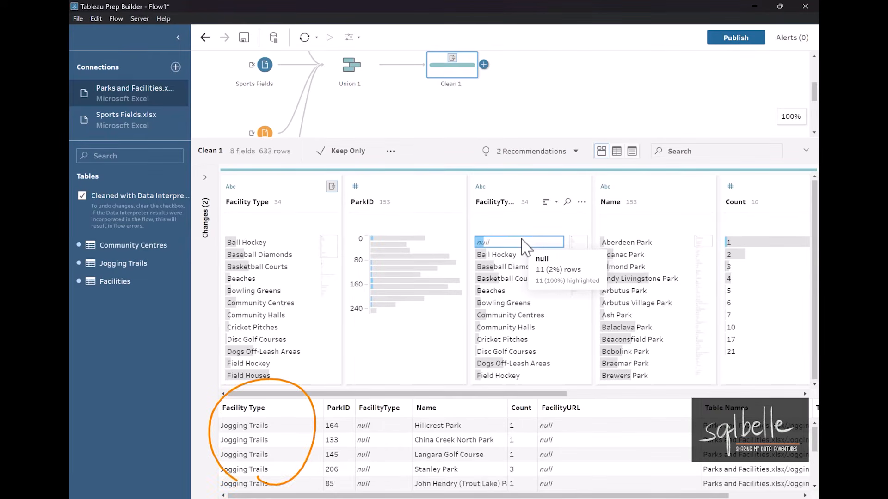
# - Add an output step after Clean 1 and enlarge the pane with its settings
pyautogui.moveTo(466, 138); pyautogui.dragTo(462, 379)
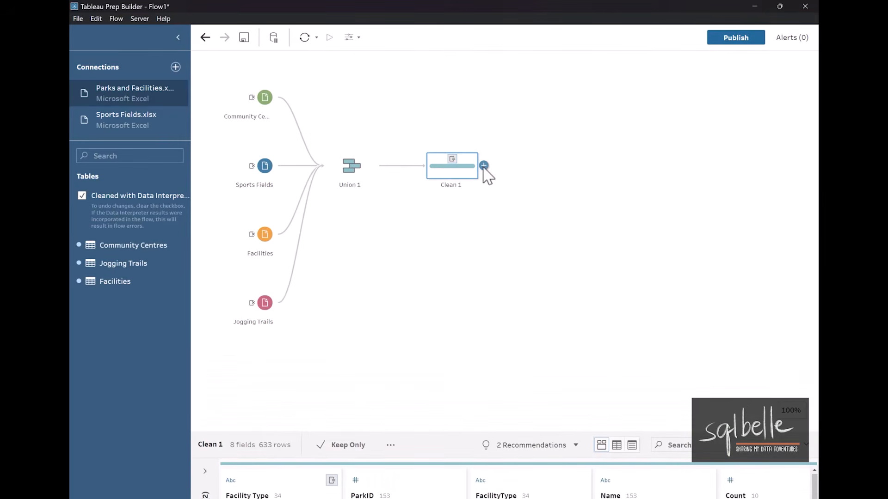
pyautogui.click(483, 166)
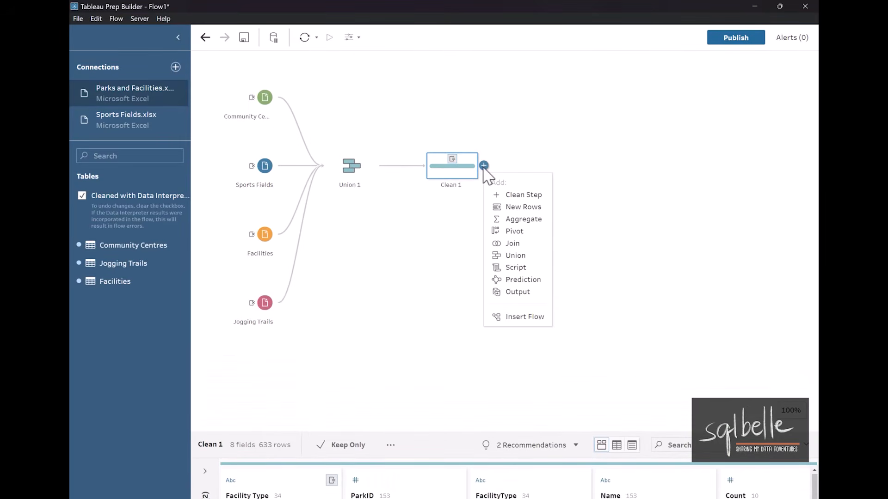
pyautogui.click(511, 292)
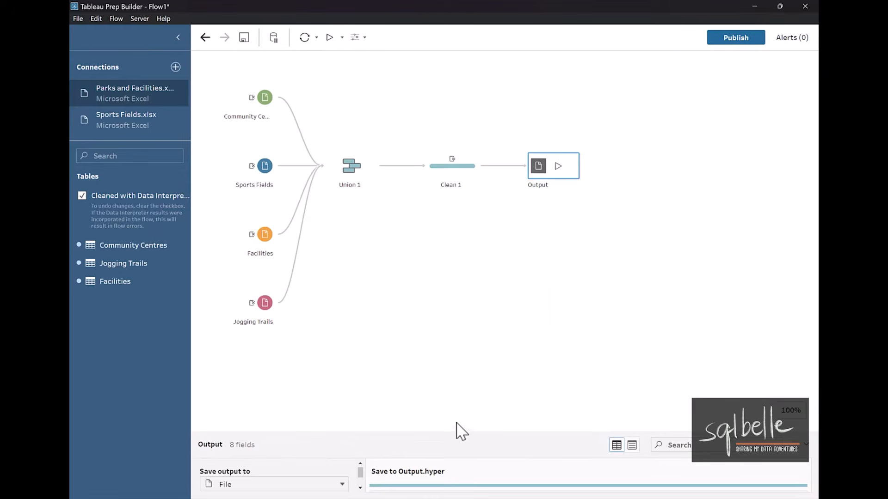
pyautogui.moveTo(455, 431); pyautogui.dragTo(464, 204)
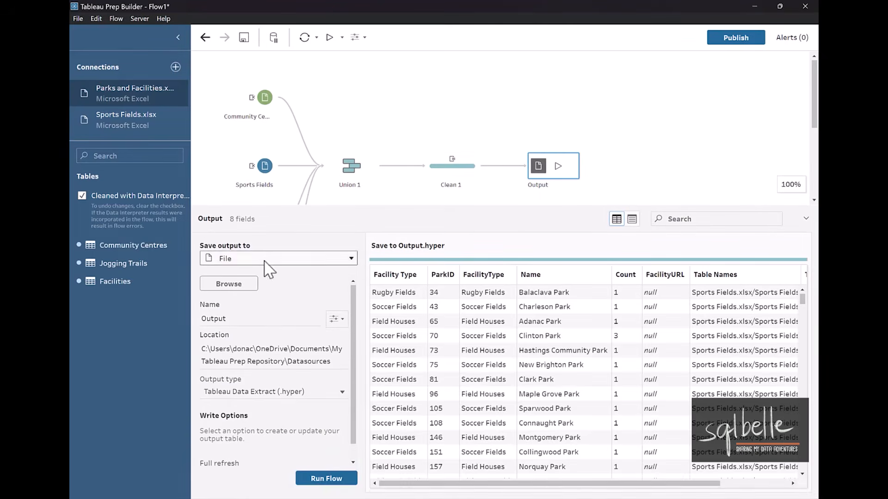
# - Examine the output step's file types and the destinations the output can be saved to
pyautogui.click(300, 393)
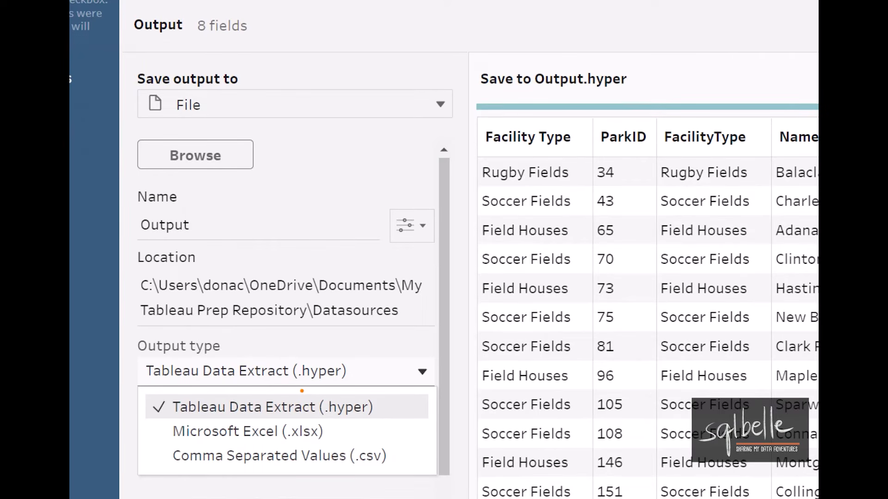
pyautogui.moveTo(384, 414); pyautogui.dragTo(430, 391)
pyautogui.moveTo(405, 435); pyautogui.dragTo(450, 409)
pyautogui.moveTo(406, 462); pyautogui.dragTo(456, 442)
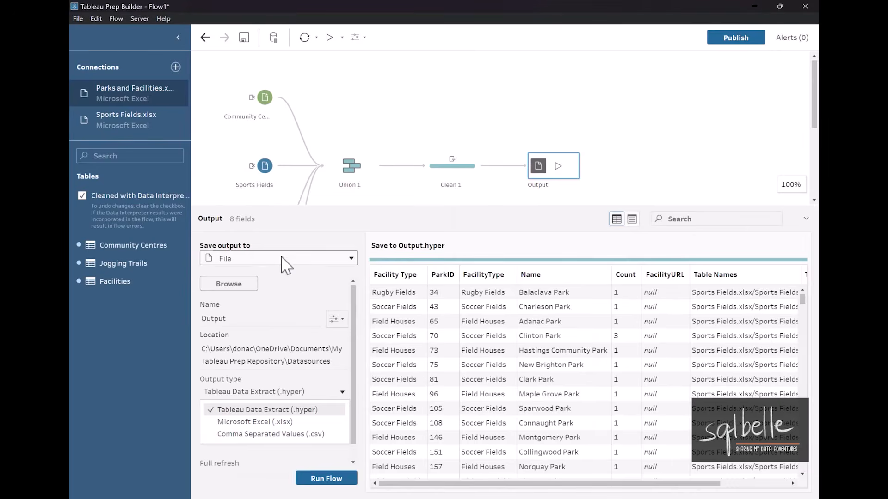
pyautogui.click(284, 265)
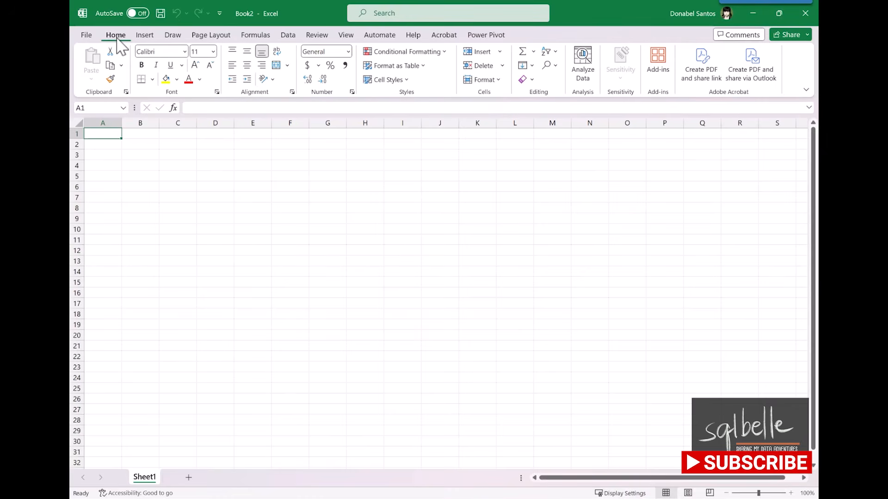
# - Switch to Excel and import Parks and Facilities.xlsx as an Excel workbook data source into the blank workbook
pyautogui.click(287, 36)
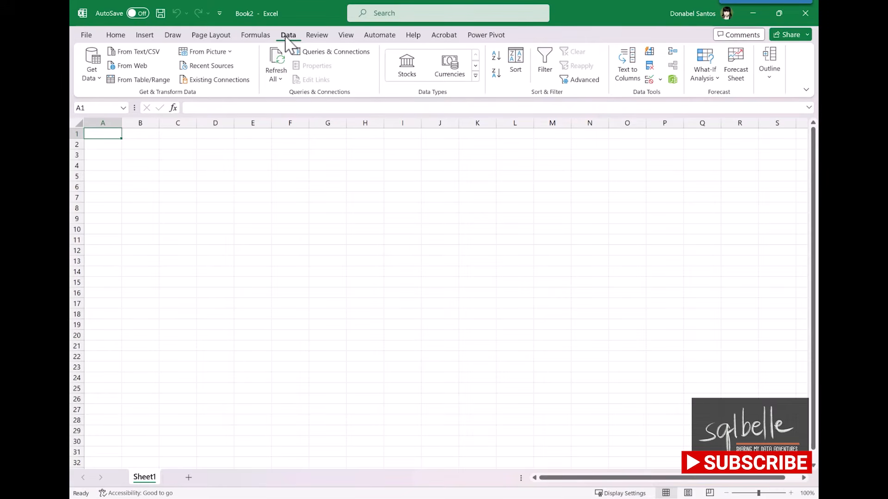
pyautogui.click(92, 77)
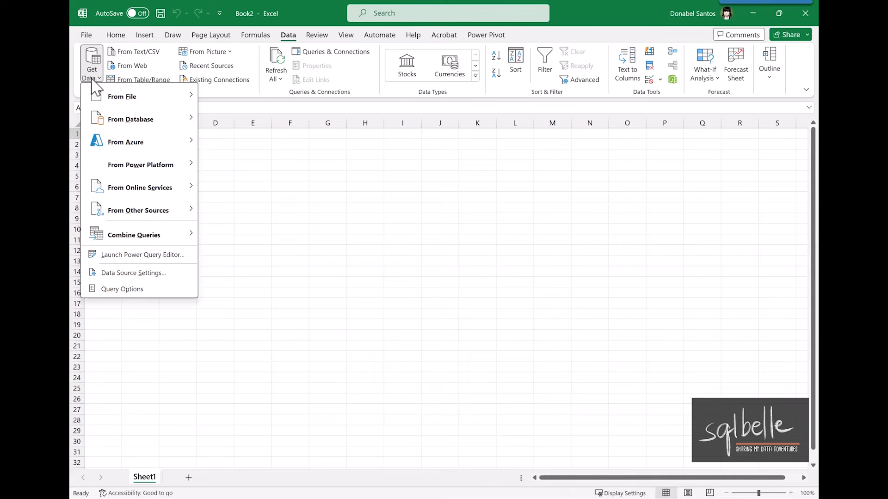
pyautogui.moveTo(106, 95)
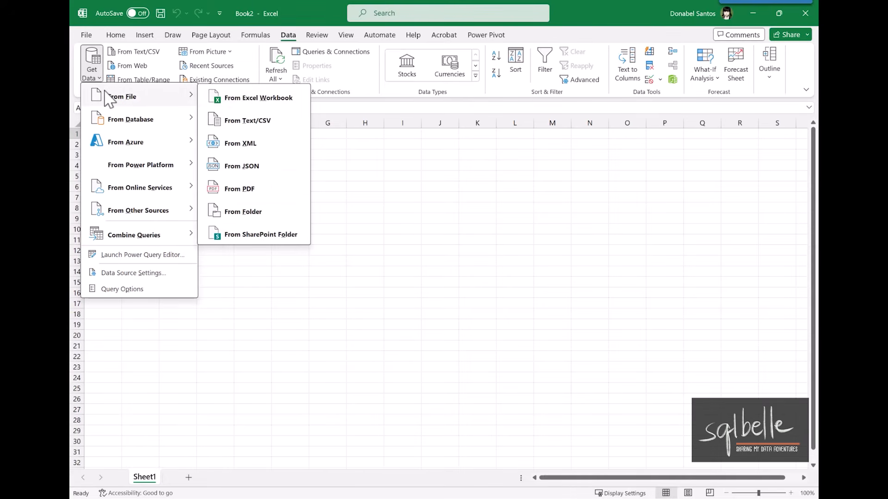
pyautogui.click(247, 99)
pyautogui.click(190, 90)
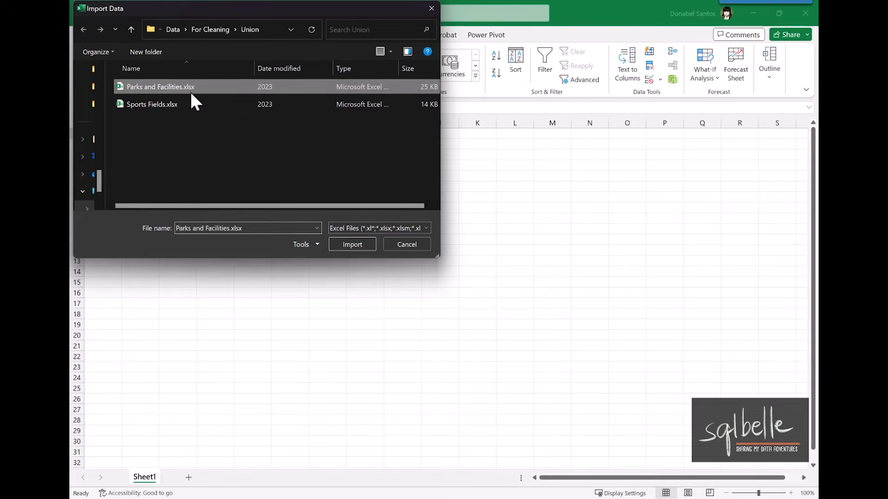
pyautogui.click(354, 243)
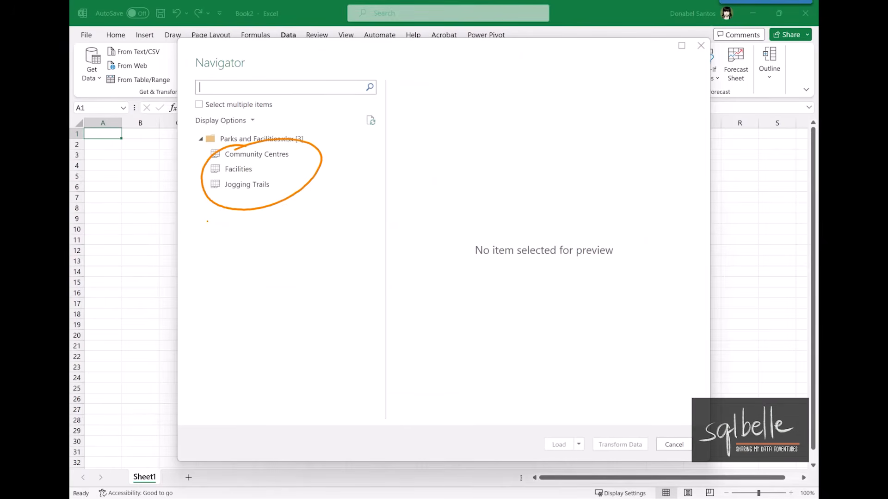
# - Select the Community Centres, Facilities and Jogging Trails sheets together and load them into Power Query Editor for transformation
pyautogui.click(199, 105)
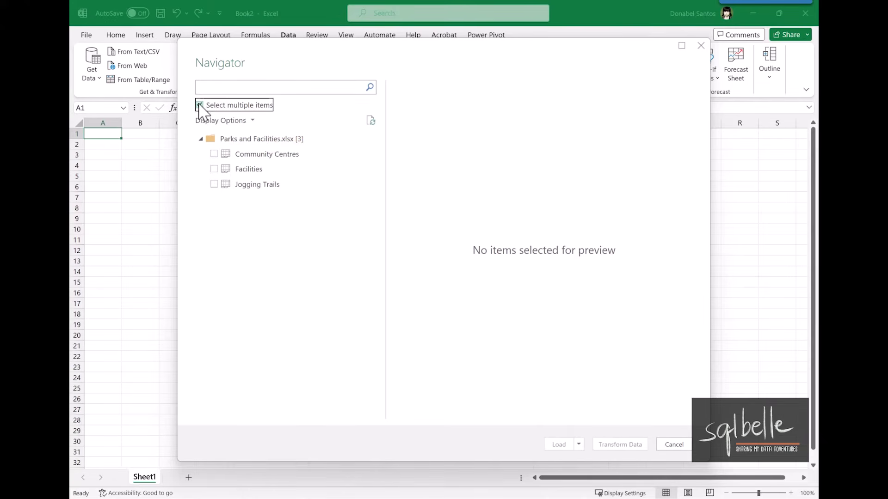
pyautogui.click(214, 154)
pyautogui.click(214, 168)
pyautogui.click(213, 184)
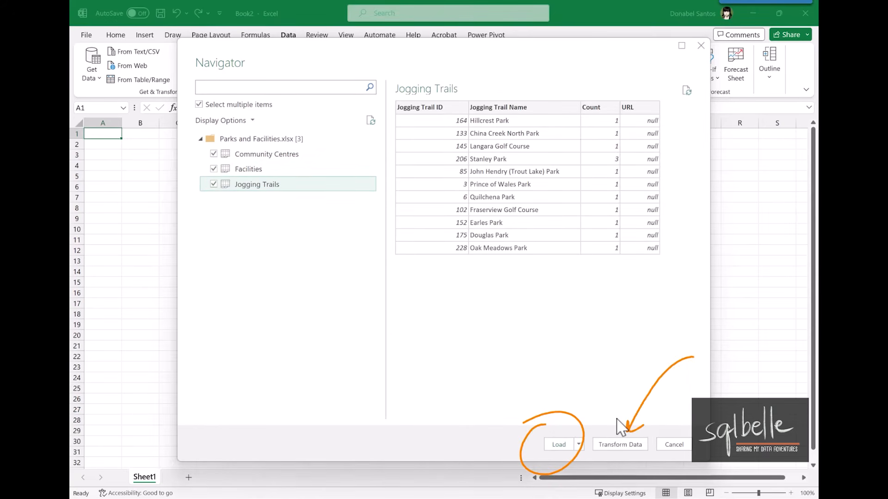
pyautogui.click(616, 445)
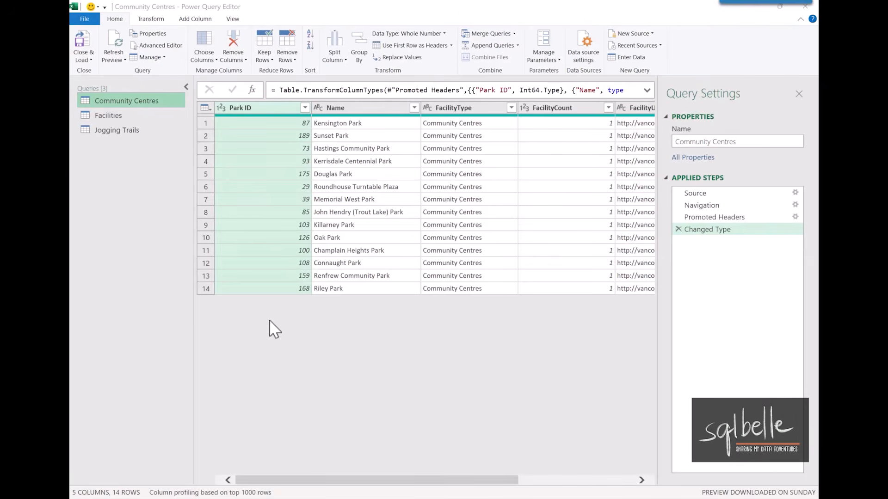
# - Remove the top 2 rows of the Facilities query and promote its first remaining row to column headers
pyautogui.click(112, 115)
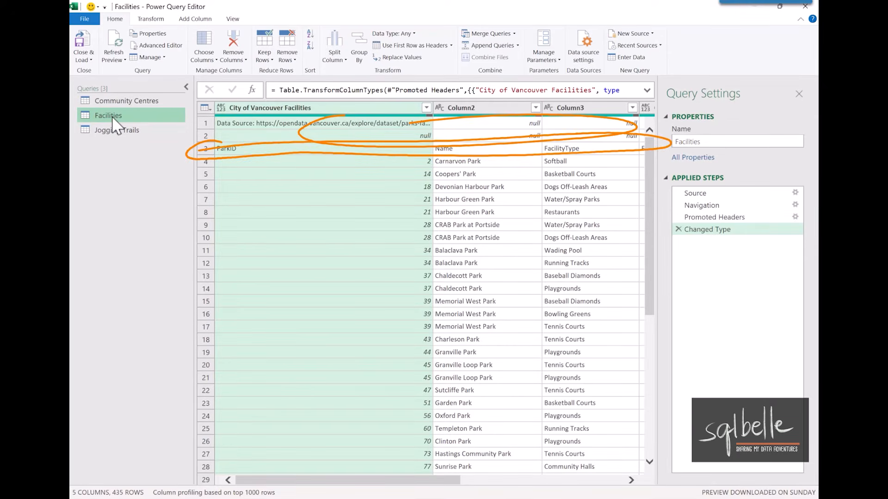
pyautogui.click(291, 57)
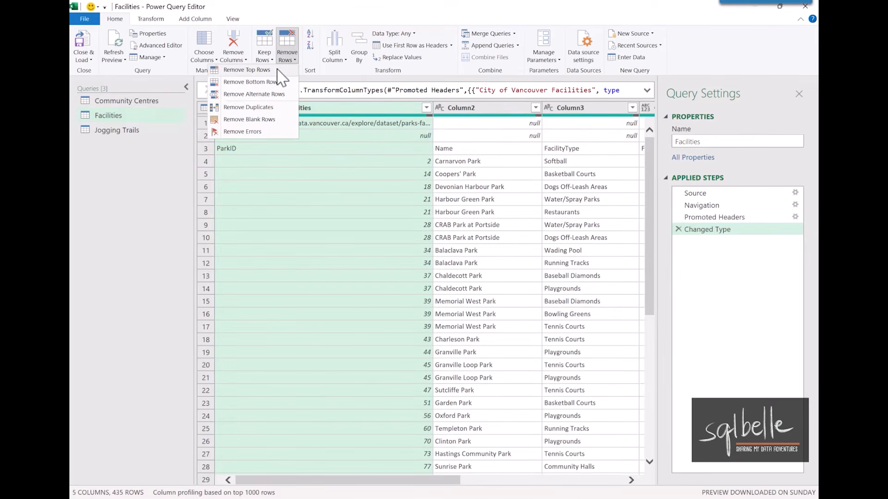
pyautogui.click(273, 70)
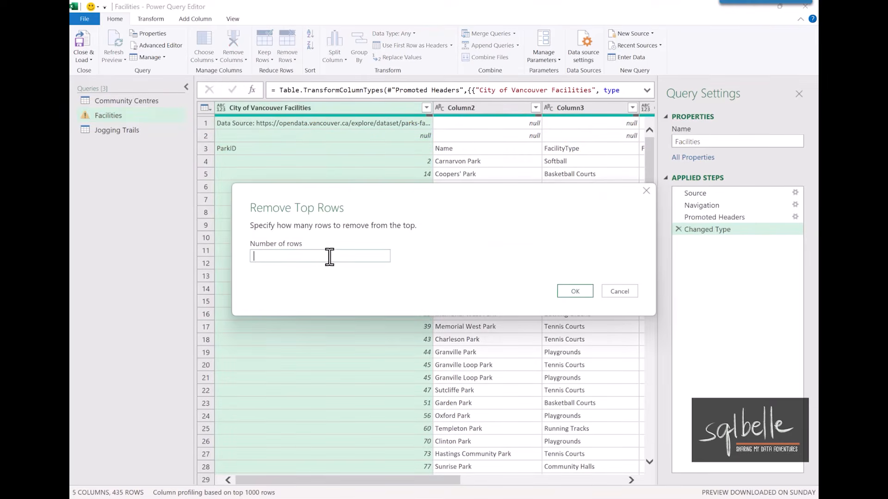
pyautogui.write('2')
pyautogui.click(576, 292)
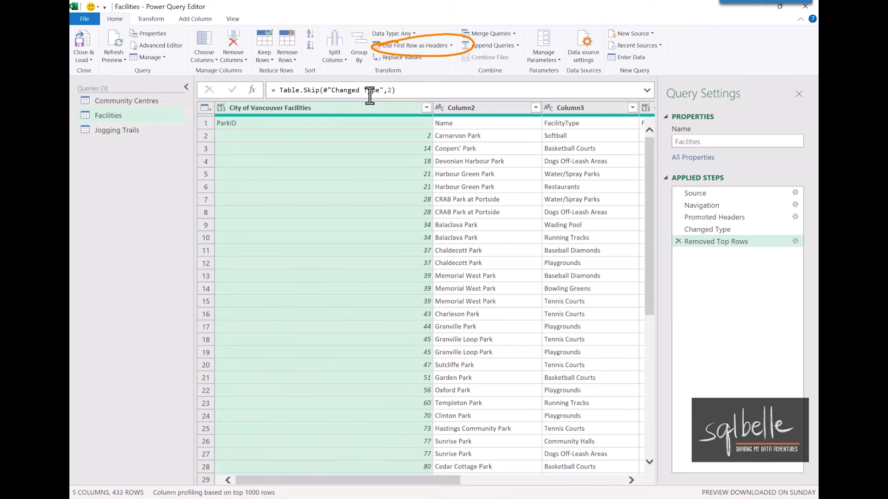
pyautogui.click(433, 46)
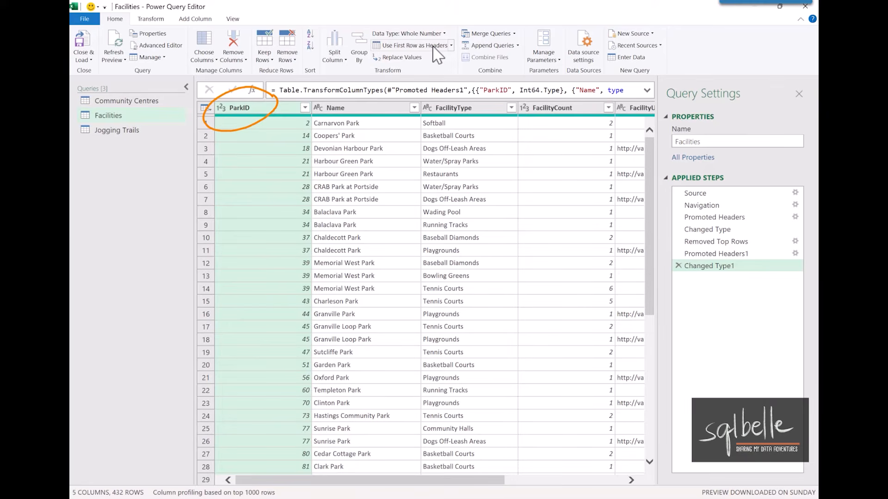
# - Rename the ParkID column of the Facilities query as Park ID, and expand the Clean 1 changes in Tableau Prep Builder for comparison
pyautogui.doubleClick(240, 108)
pyautogui.click(243, 108)
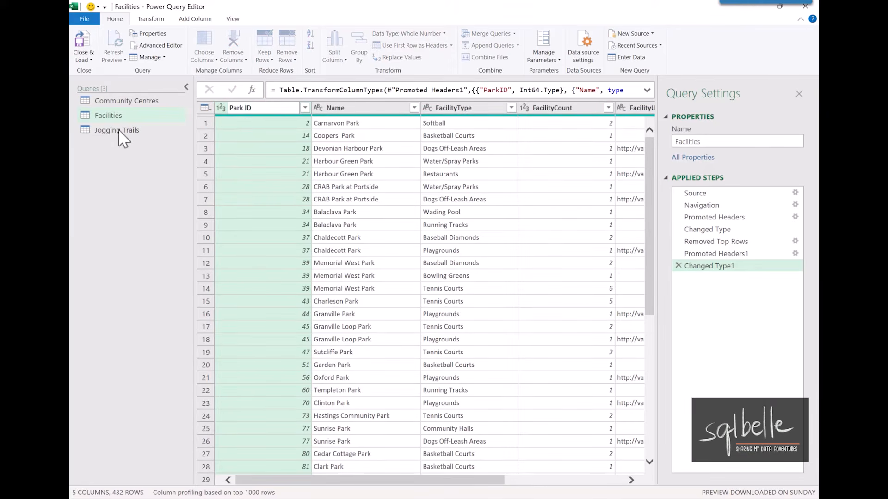
pyautogui.press('Return')
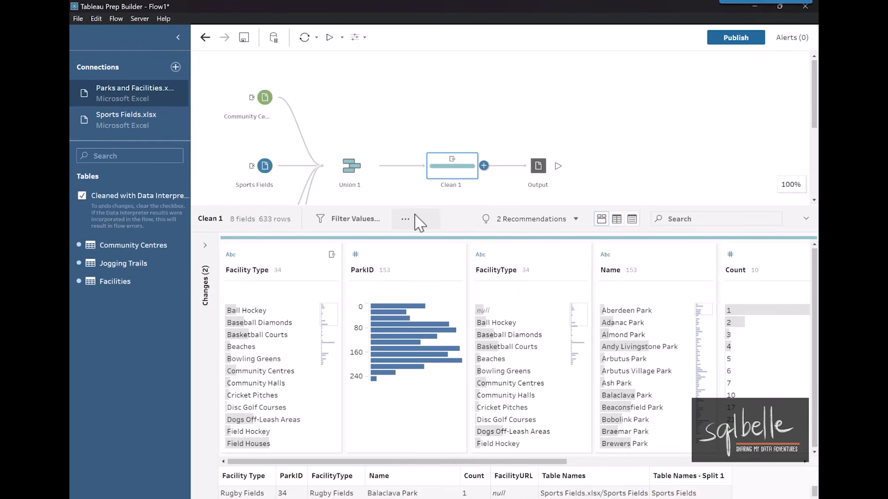
pyautogui.click(204, 246)
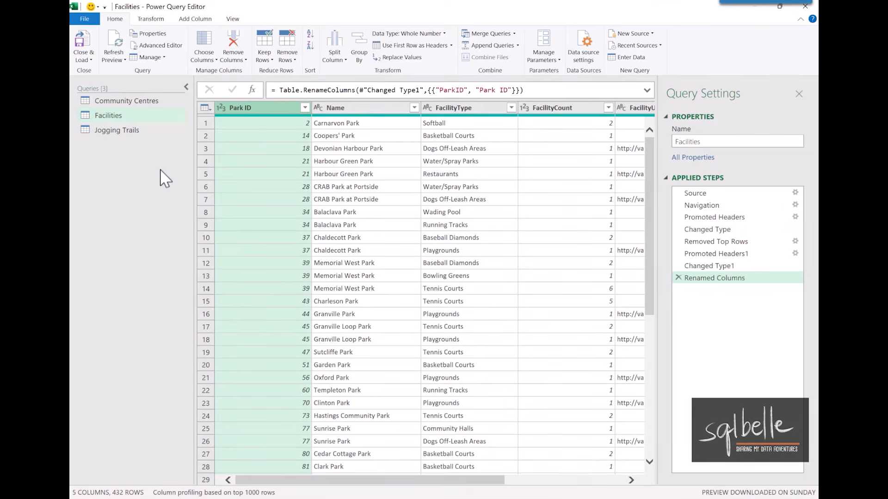
# - In Power Query Editor, add a new query from the Sports Fields sheet of Sports Fields.xlsx, imported as an Excel workbook
pyautogui.rightClick(131, 151)
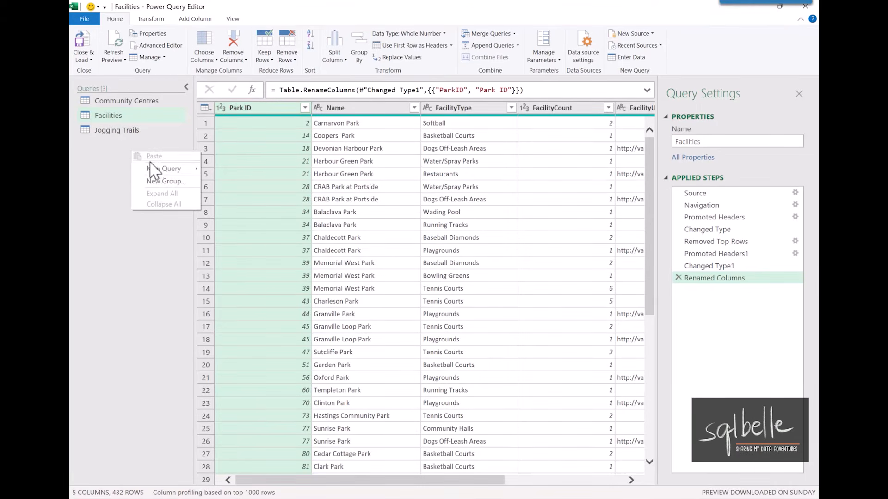
pyautogui.moveTo(152, 169)
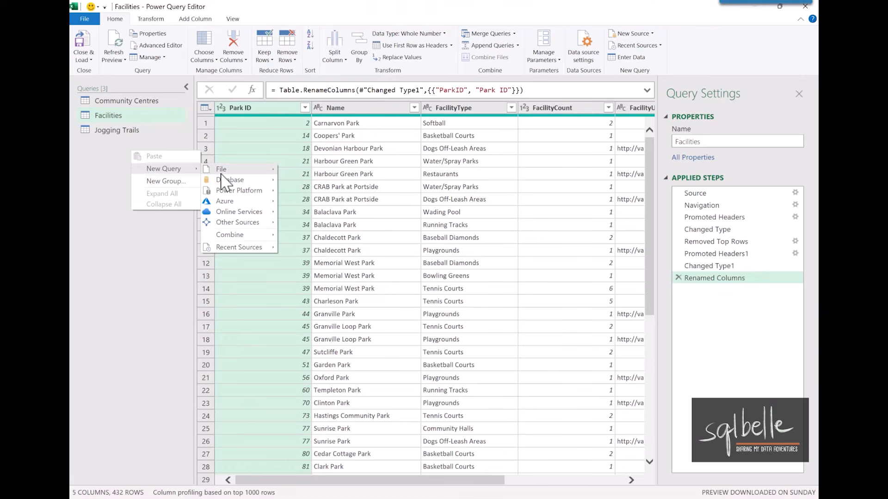
pyautogui.moveTo(219, 172)
pyautogui.click(304, 172)
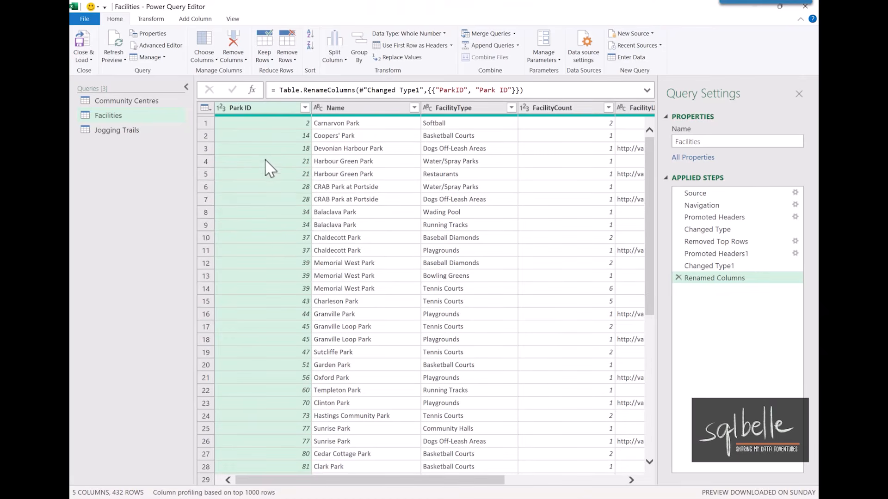
pyautogui.click(166, 107)
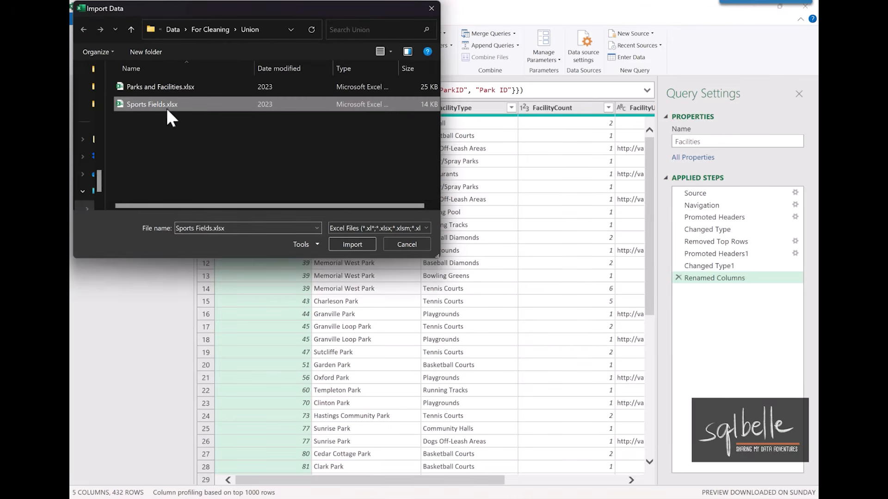
pyautogui.click(354, 245)
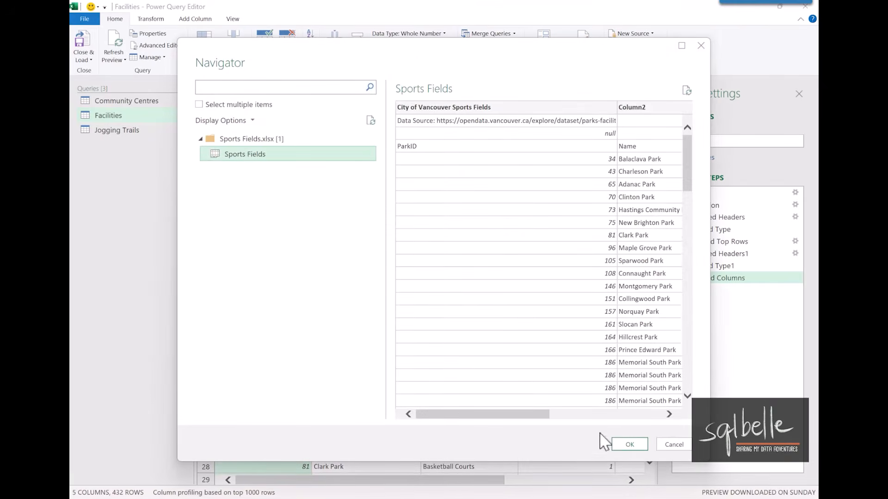
pyautogui.click(629, 445)
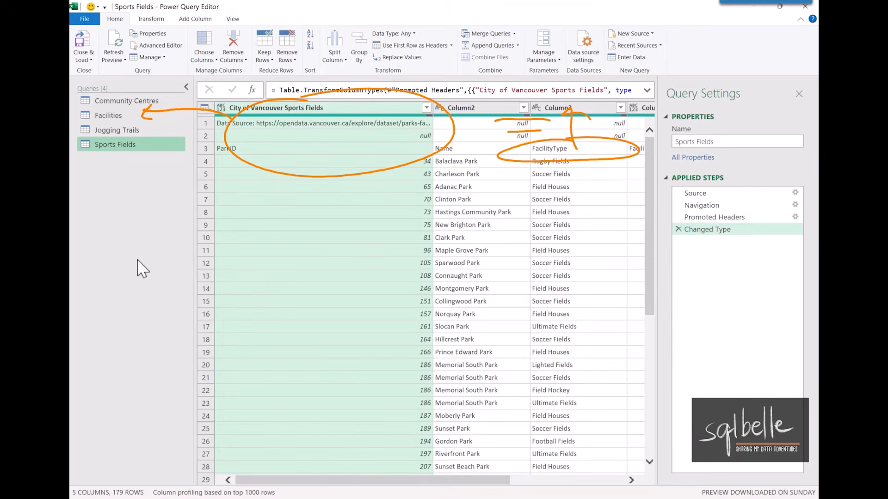
# - Remove the top 2 rows of the Sports Fields query and use its first remaining row as headers
pyautogui.click(286, 55)
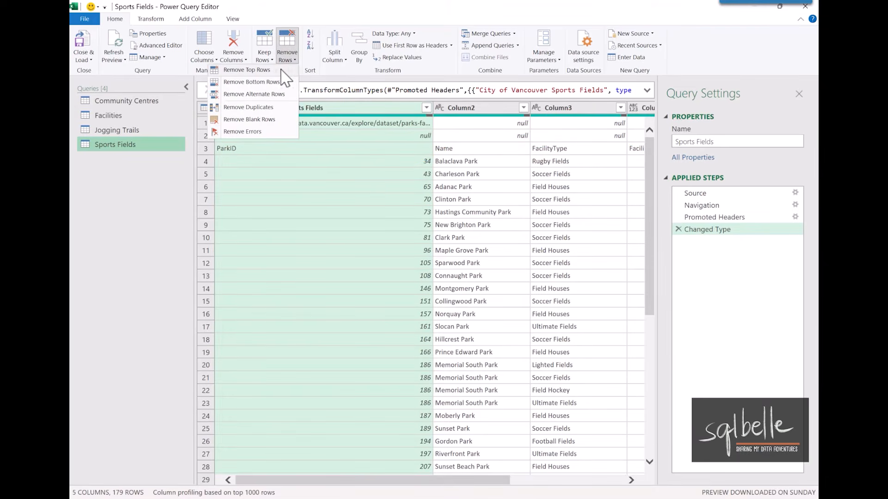
pyautogui.click(281, 70)
pyautogui.write('2')
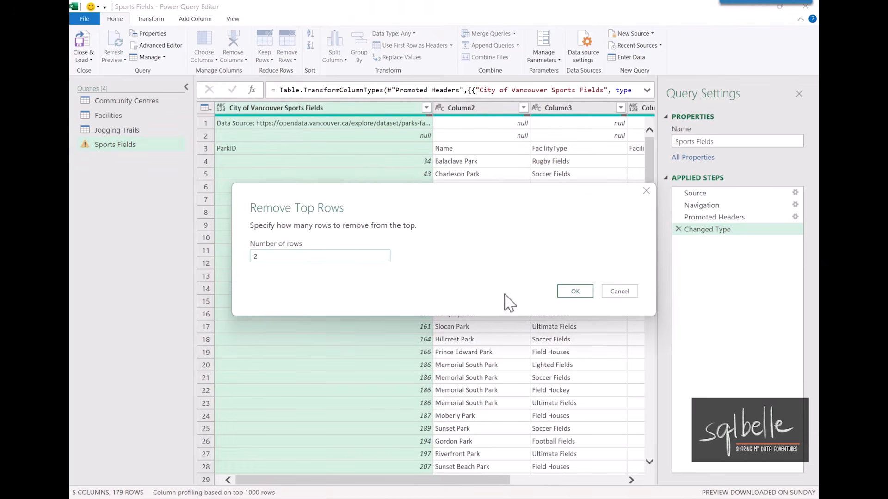
pyautogui.click(569, 292)
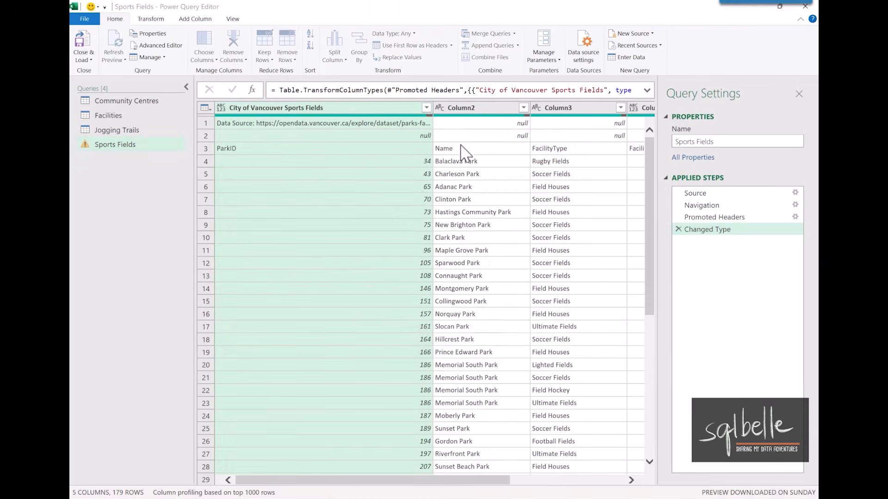
pyautogui.click(398, 46)
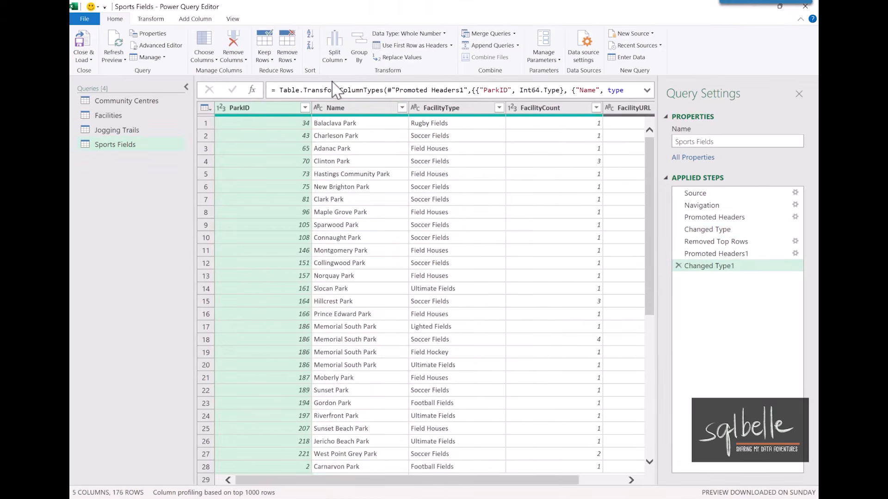
# - Rename the ParkID column of the Sports Fields query as Park ID
pyautogui.doubleClick(245, 108)
pyautogui.click(255, 107)
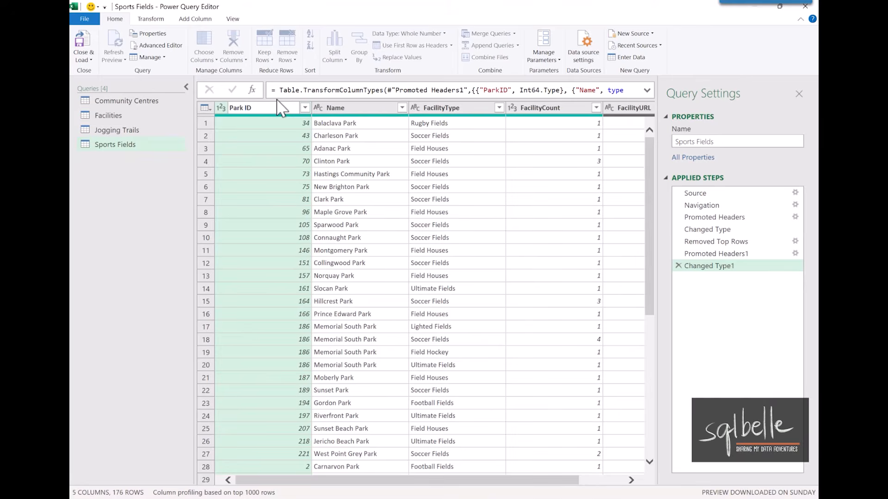
pyautogui.click(158, 274)
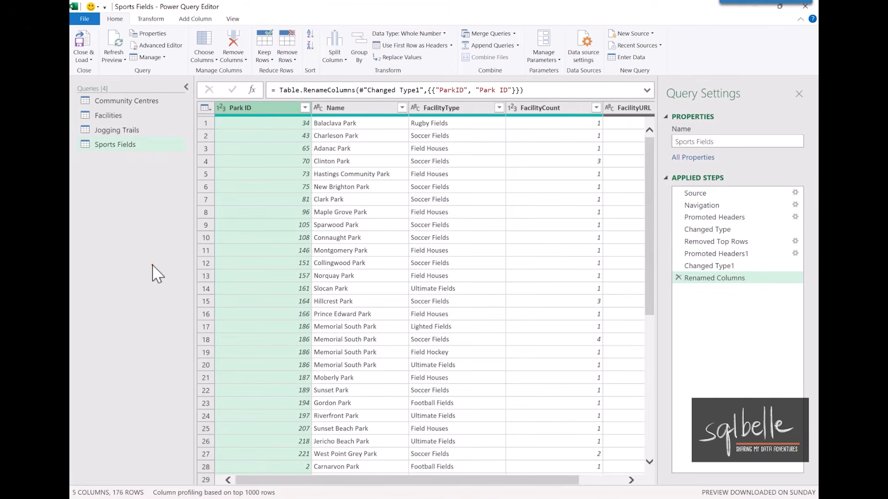
# - Append Sports Fields, Community Centres, Facilities and Jogging Trails as a new query using the three-or-more-tables option
pyautogui.click(518, 45)
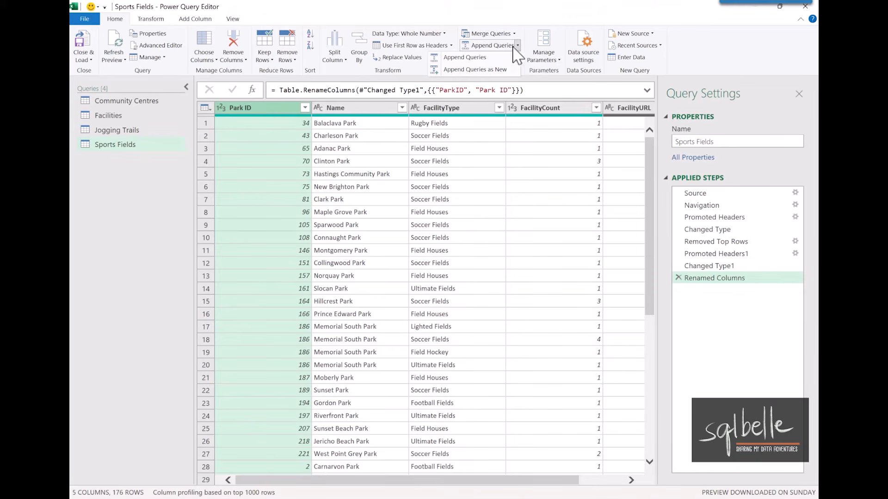
pyautogui.click(477, 69)
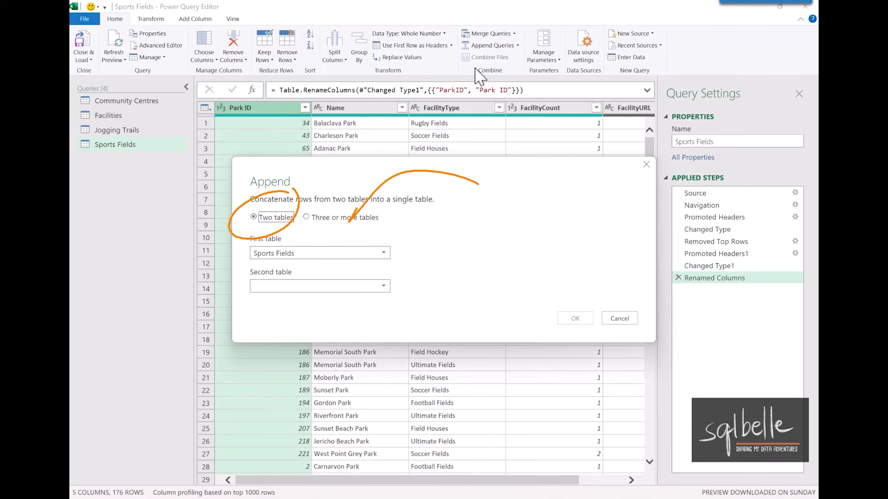
pyautogui.click(338, 218)
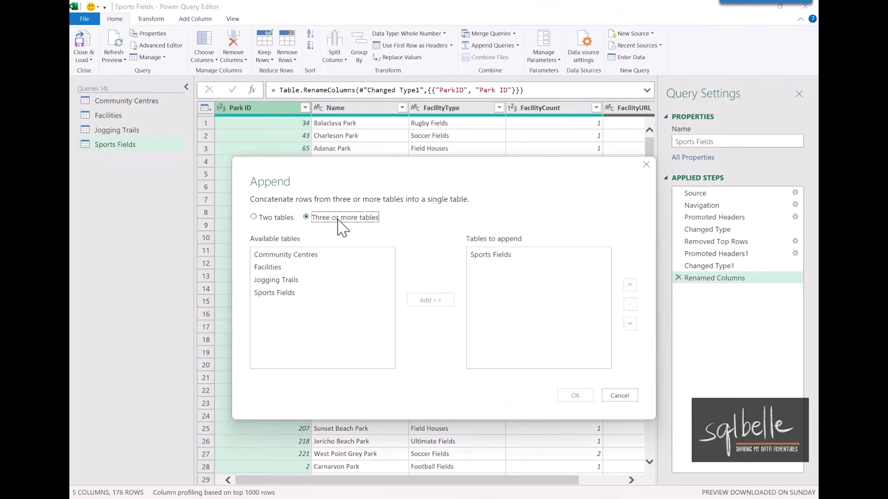
pyautogui.click(305, 255)
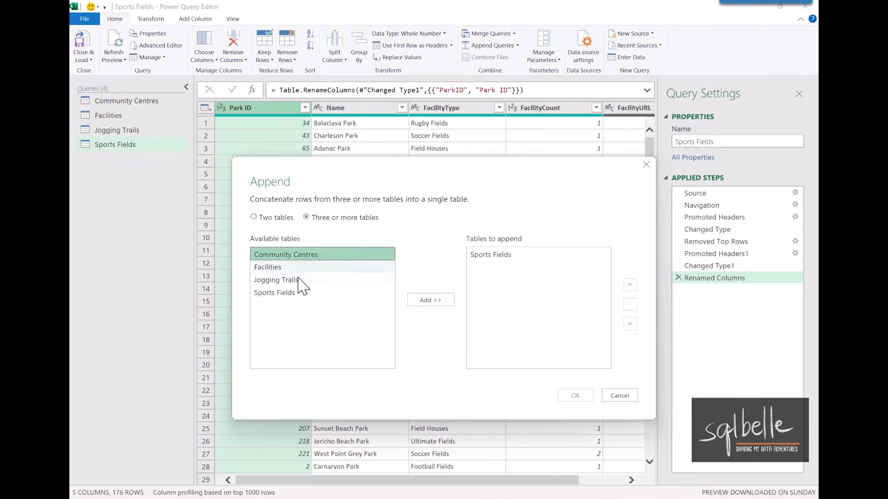
pyautogui.keyDown('shift'); pyautogui.click(301, 281); pyautogui.keyUp('shift')
pyautogui.click(430, 300)
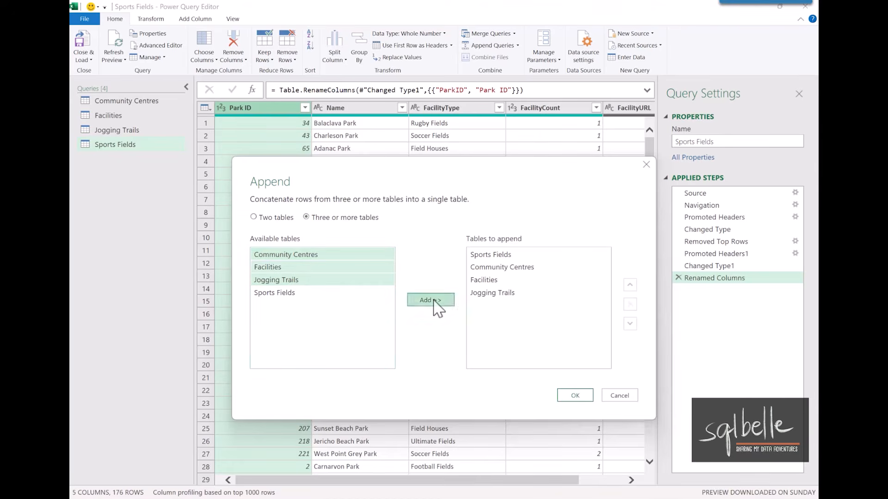
pyautogui.click(574, 396)
# - Name the appended query All Records and hide the queries list and the query settings
pyautogui.doubleClick(679, 142)
pyautogui.write('All')
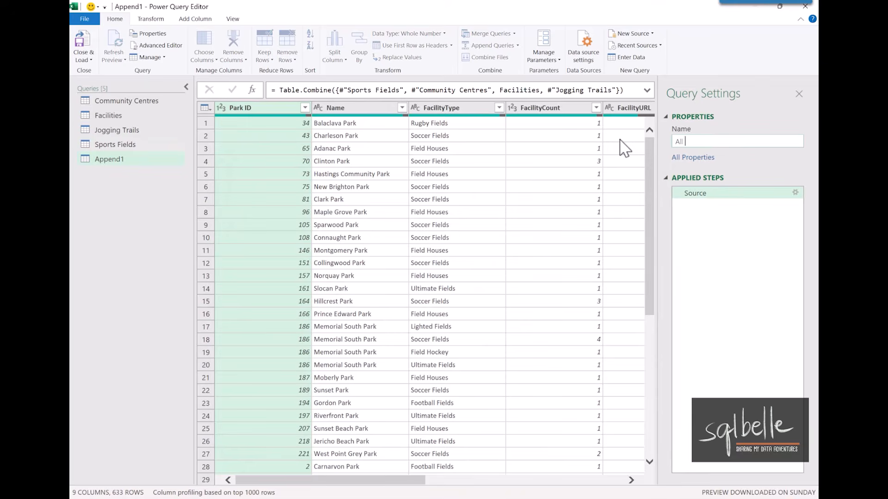
pyautogui.write(' Records')
pyautogui.click(186, 86)
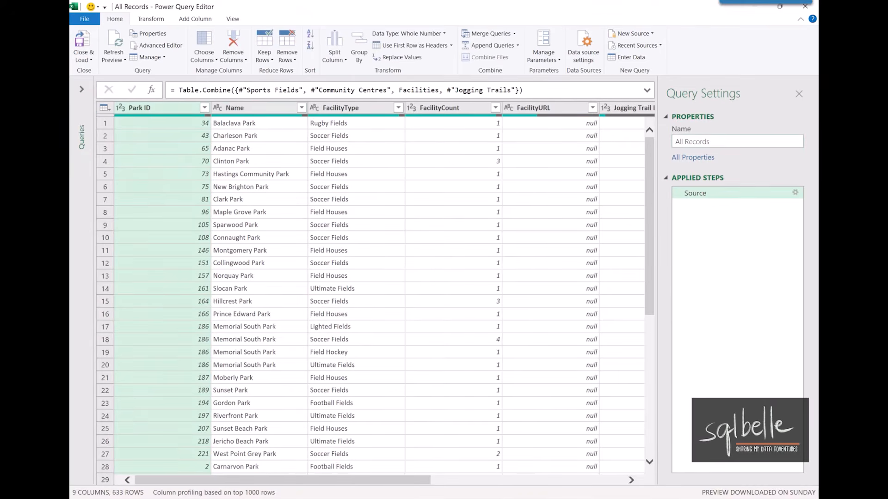
pyautogui.click(798, 94)
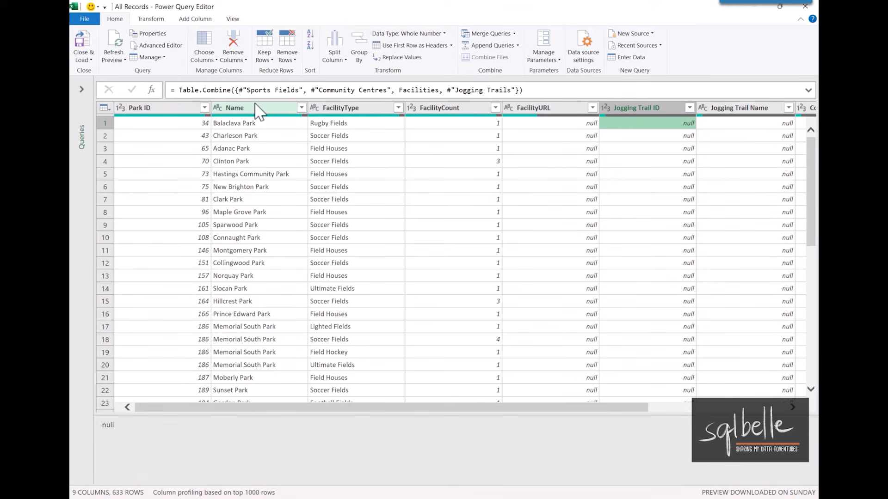
# - Turn on column distribution, column quality and column profile, and show the profile of the Jogging Trail ID column
pyautogui.click(233, 20)
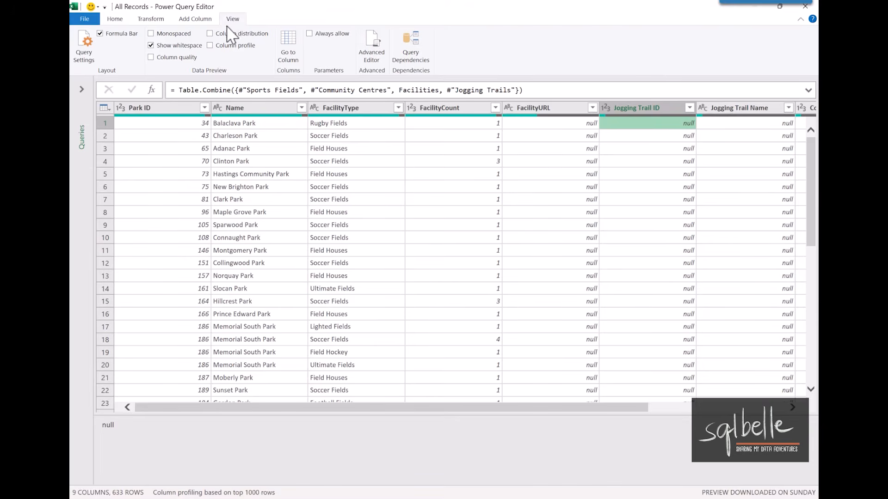
pyautogui.click(210, 33)
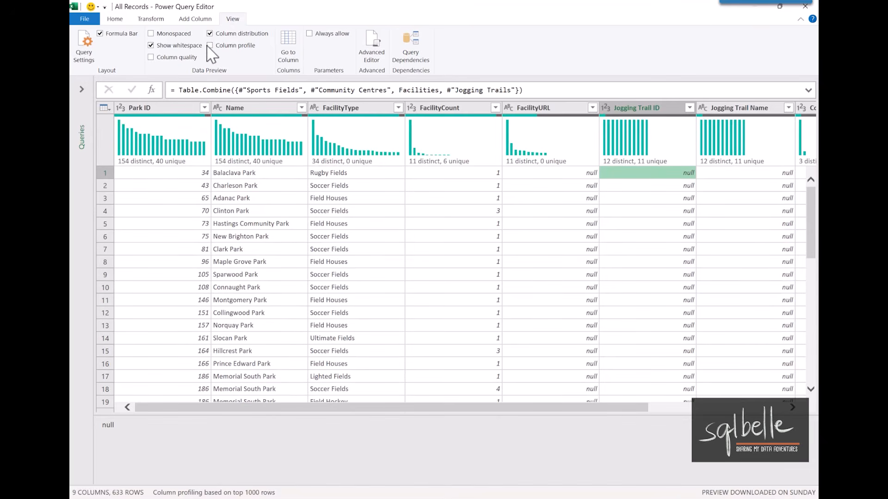
pyautogui.click(151, 58)
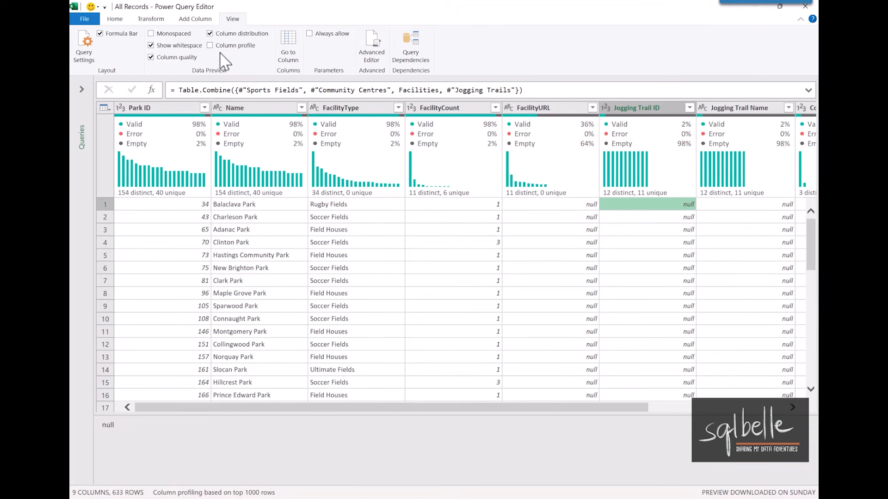
pyautogui.click(211, 45)
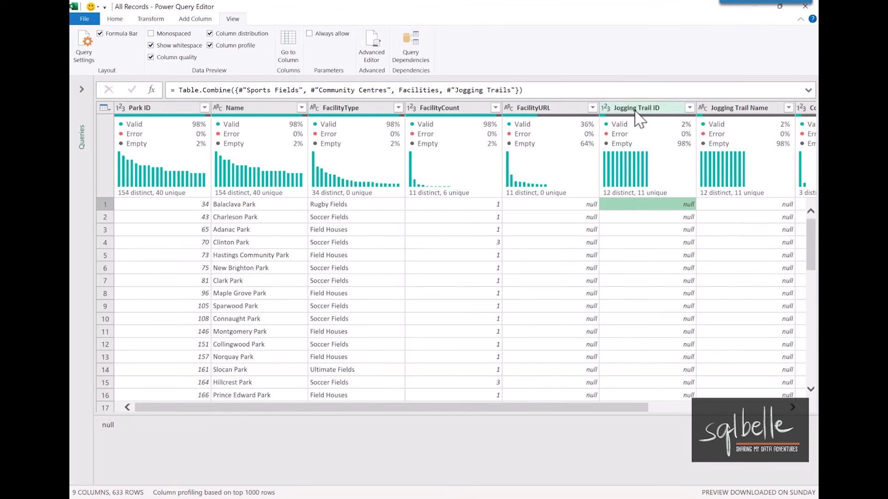
pyautogui.click(635, 111)
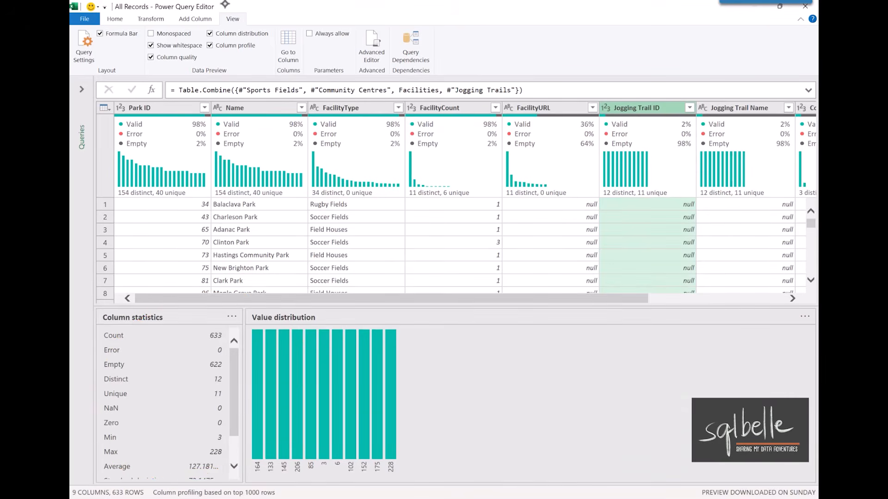
# - Merge the Park ID and Jogging Trail ID columns without a separator into a column named Park ID
pyautogui.click(141, 109)
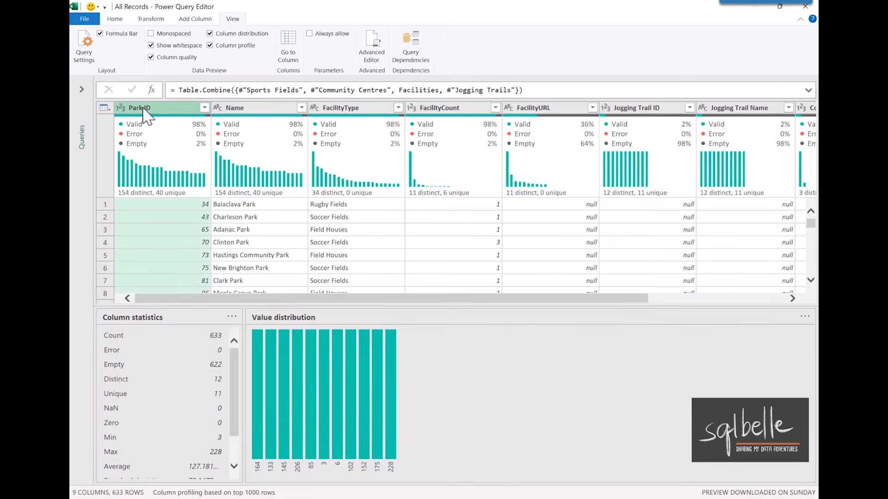
pyautogui.keyDown('ctrl'); pyautogui.click(650, 108); pyautogui.keyUp('ctrl')
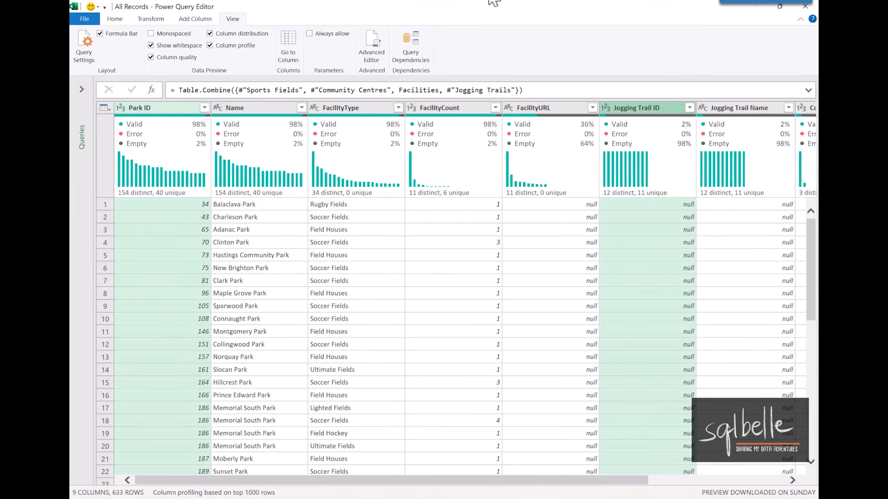
pyautogui.click(158, 22)
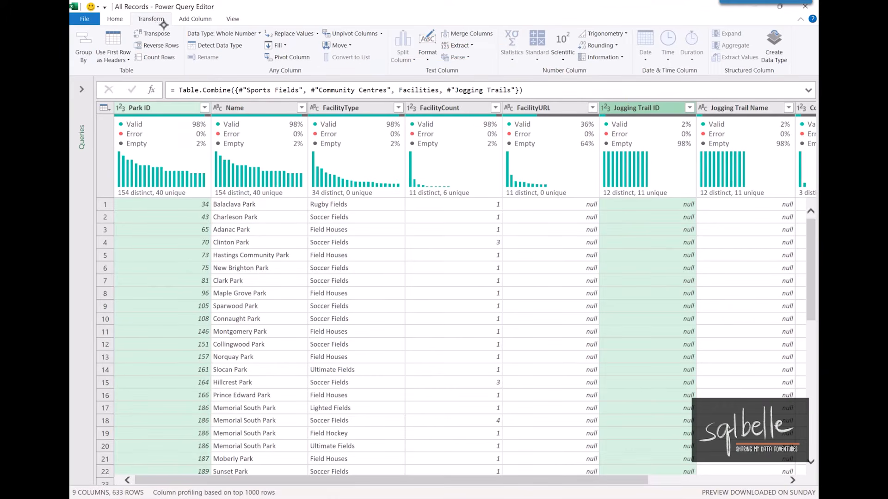
pyautogui.click(194, 21)
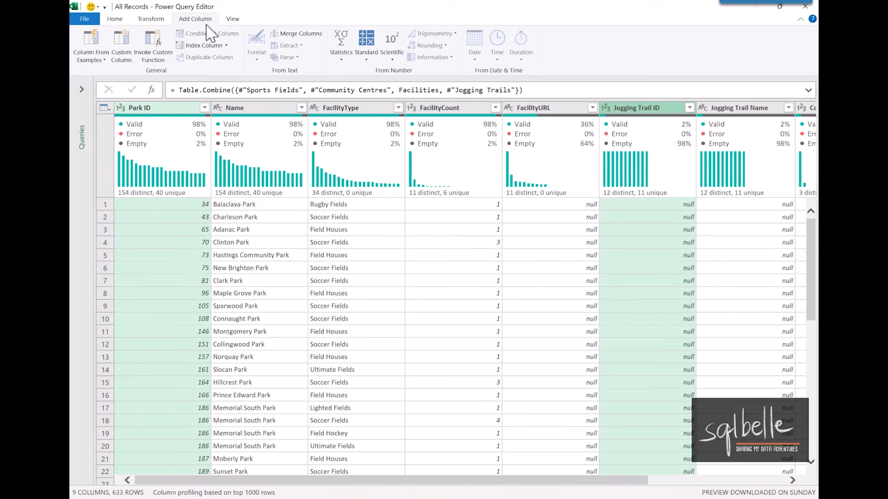
pyautogui.click(163, 22)
pyautogui.click(476, 36)
pyautogui.press('Tab')
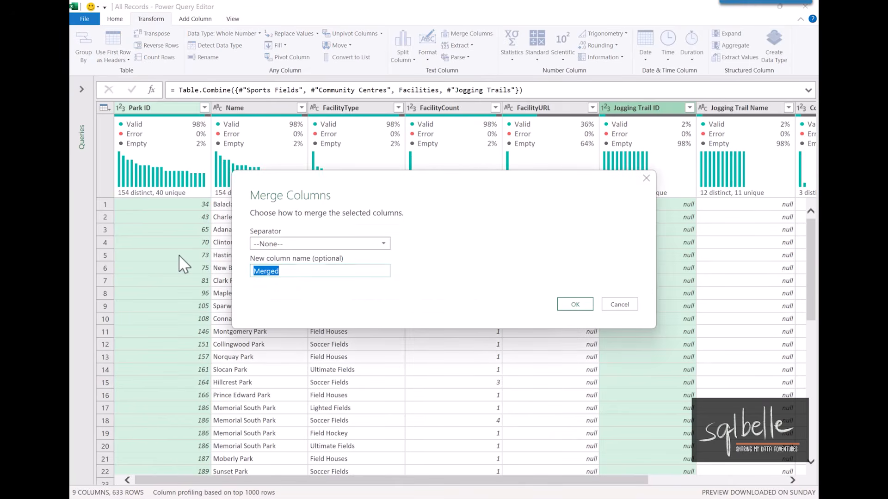
pyautogui.write('Park ID')
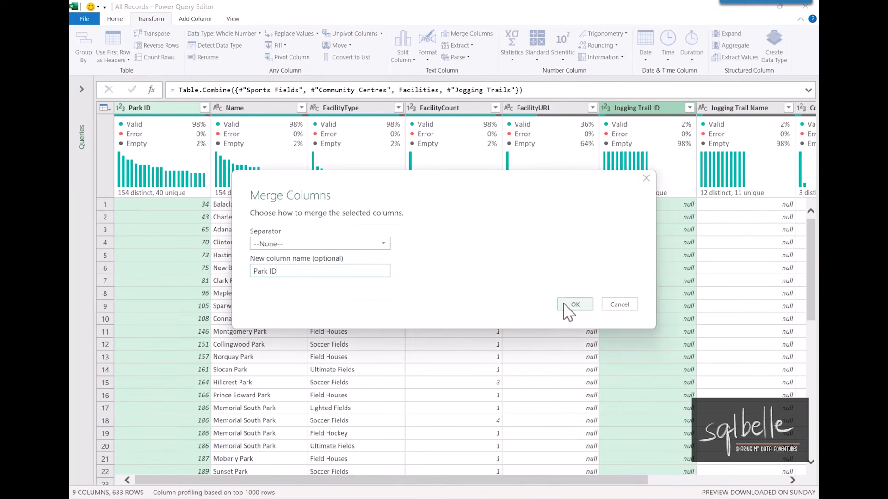
pyautogui.click(575, 304)
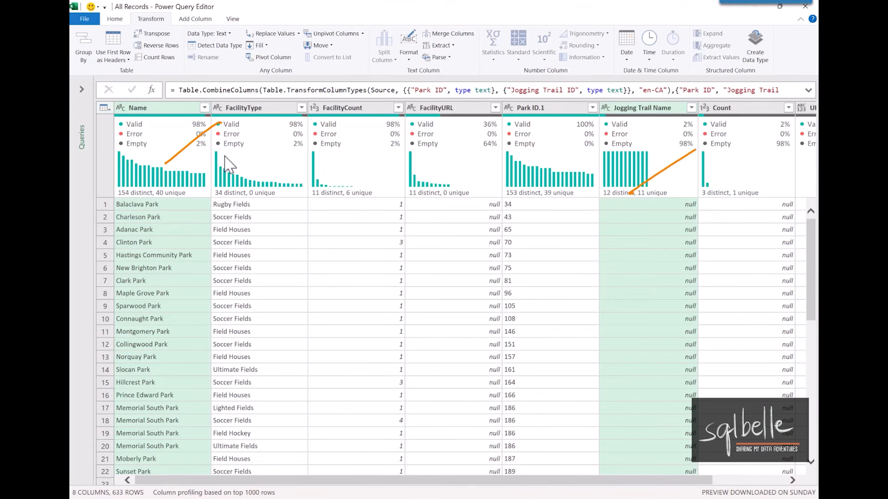
# - Merge the Name and Jogging Trail Name columns without a separator, entering Name as the new column name
pyautogui.rightClick(179, 108)
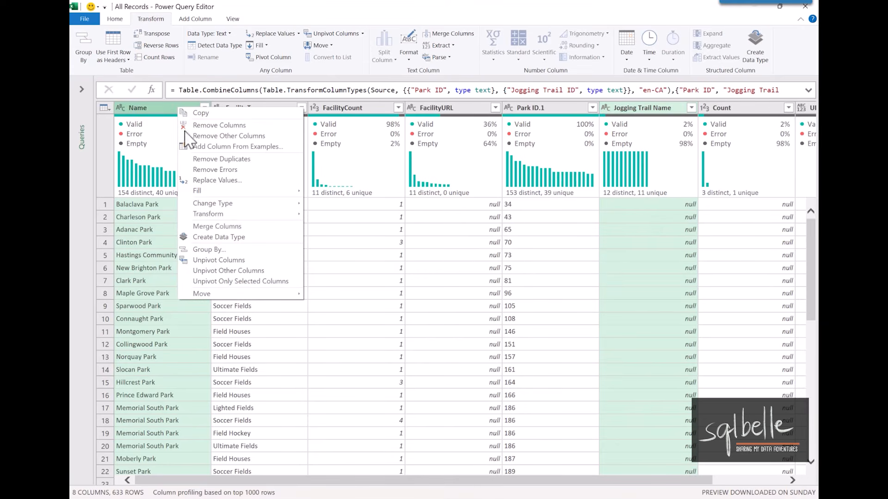
pyautogui.click(213, 226)
pyautogui.moveTo(299, 272); pyautogui.dragTo(168, 246)
pyautogui.write('Name')
pyautogui.press('Return')
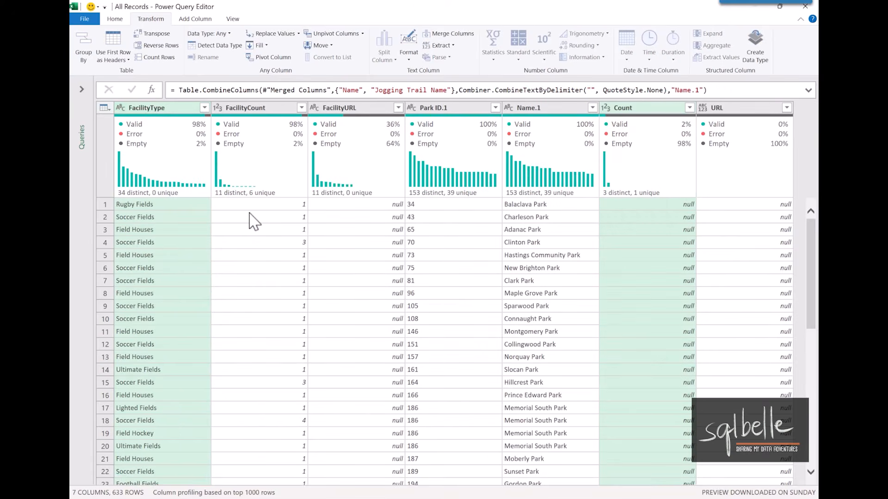
# - Merge the FacilityCount and Count columns without a separator, entering Count as the new column name
pyautogui.click(273, 109)
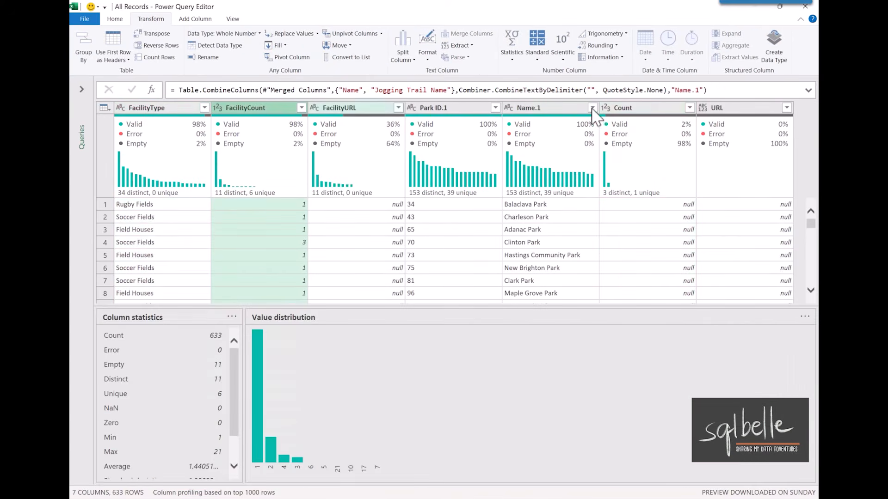
pyautogui.keyDown('ctrl'); pyautogui.click(636, 110); pyautogui.keyUp('ctrl')
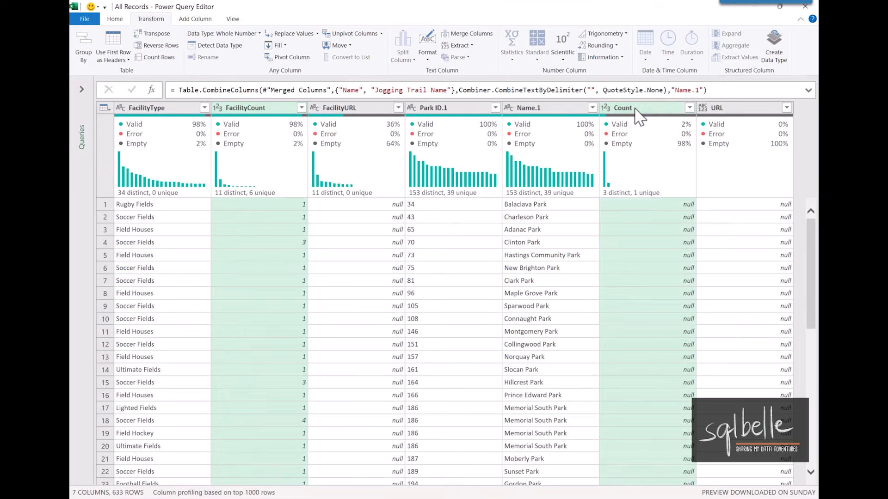
pyautogui.rightClick(636, 110)
pyautogui.click(662, 227)
pyautogui.doubleClick(293, 271)
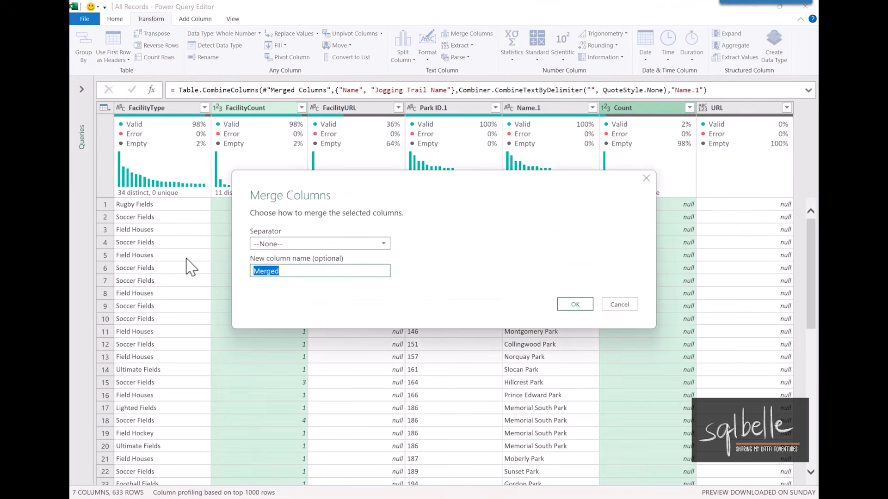
pyautogui.write('Count')
pyautogui.press('Return')
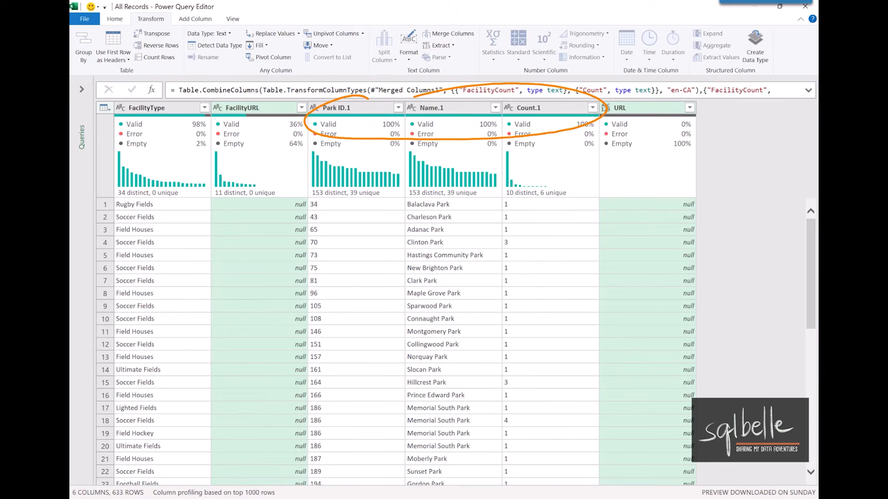
# - Rename the three merged columns as Park ID, Name and Count, removing their .1 suffixes
pyautogui.doubleClick(356, 107)
pyautogui.press('BackSpace')
pyautogui.press('BackSpace')
pyautogui.doubleClick(457, 109)
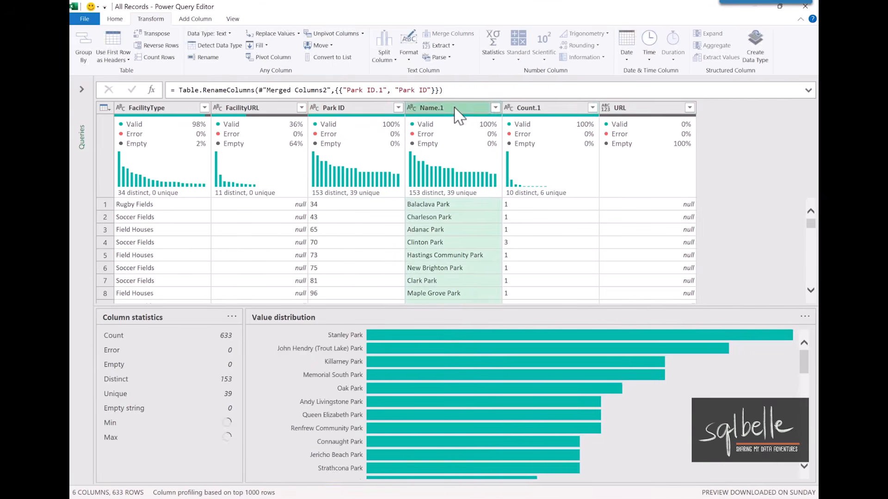
pyautogui.press('BackSpace')
pyautogui.press('BackSpace')
pyautogui.doubleClick(545, 108)
pyautogui.press('BackSpace')
pyautogui.press('BackSpace')
pyautogui.press('Return')
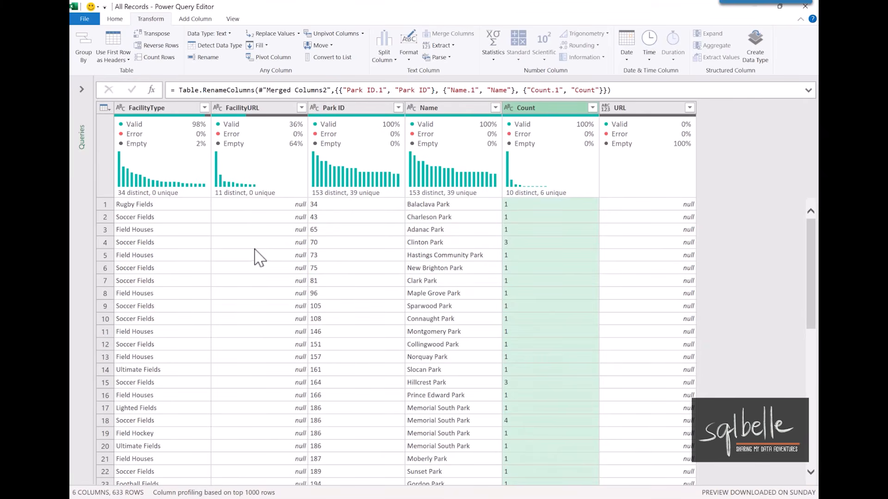
# - Filter the FacilityType column to keep only the rows with null values
pyautogui.click(205, 107)
pyautogui.click(229, 235)
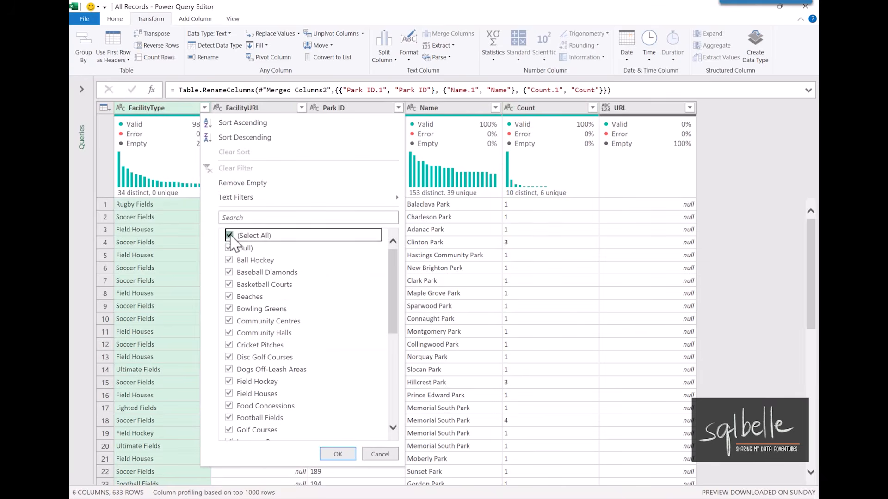
pyautogui.click(229, 248)
pyautogui.click(337, 454)
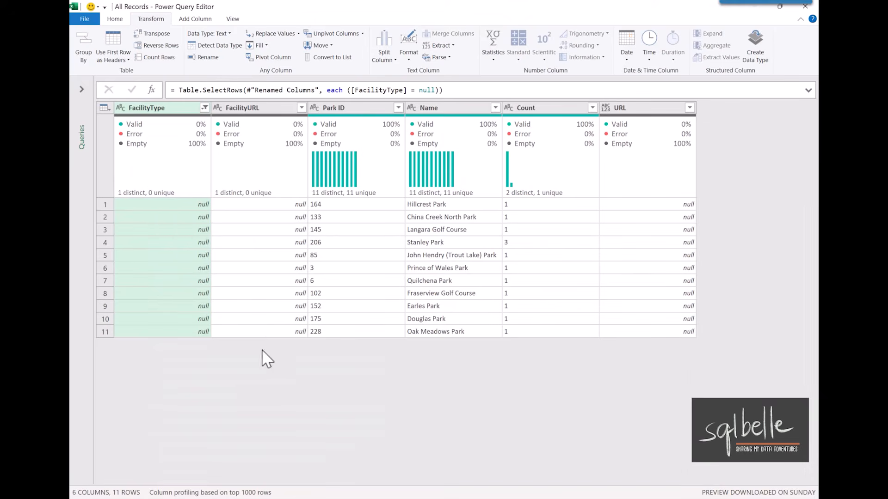
# - Replace the null values in the FacilityType column with Jogging Trails
pyautogui.click(174, 110)
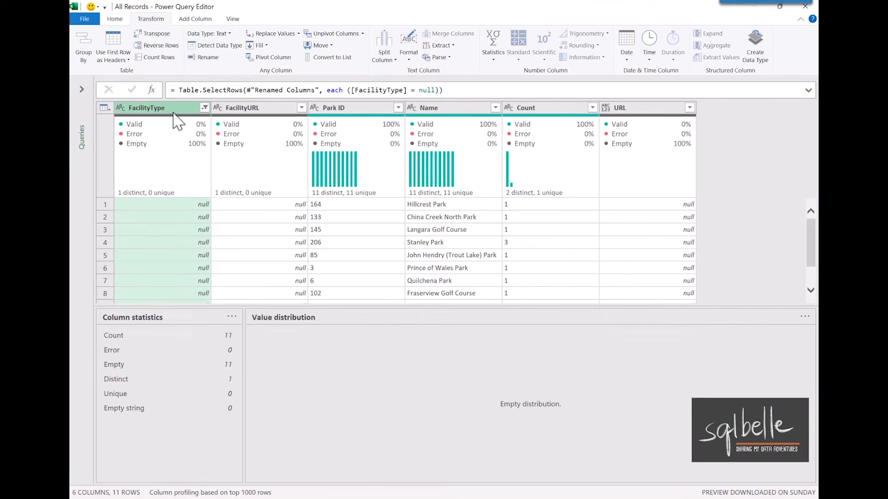
pyautogui.click(184, 205)
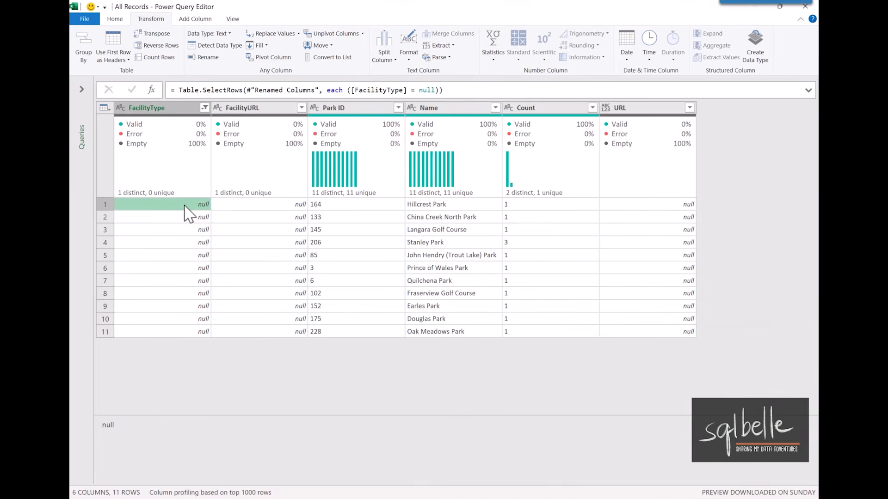
pyautogui.rightClick(184, 205)
pyautogui.click(203, 234)
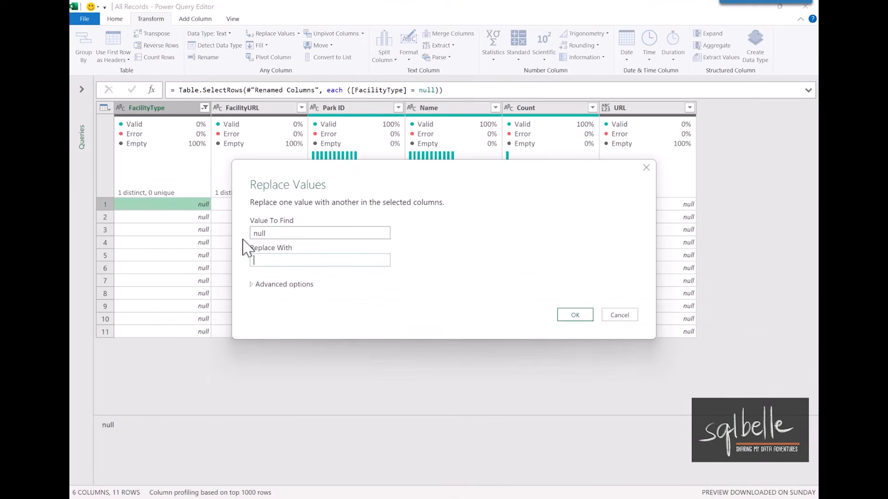
pyautogui.write('Jogging Trails')
pyautogui.click(574, 317)
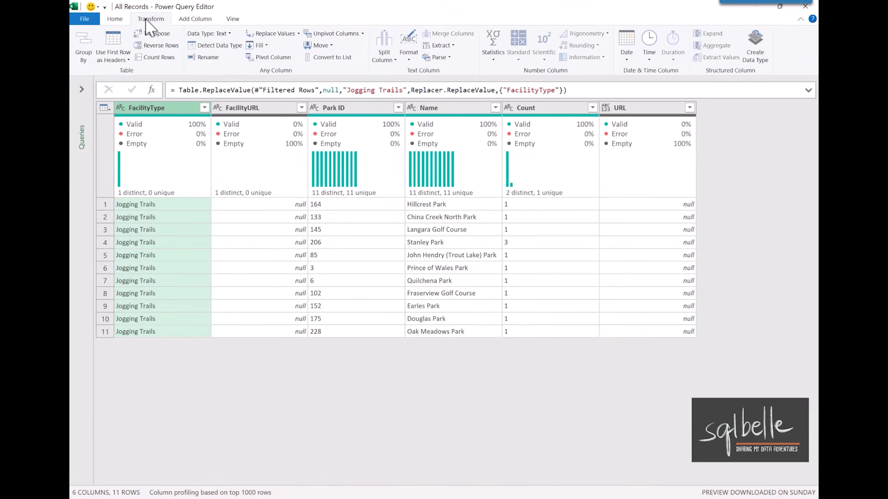
# - Show the query settings and delete the Replaced Value step from the applied steps
pyautogui.click(195, 19)
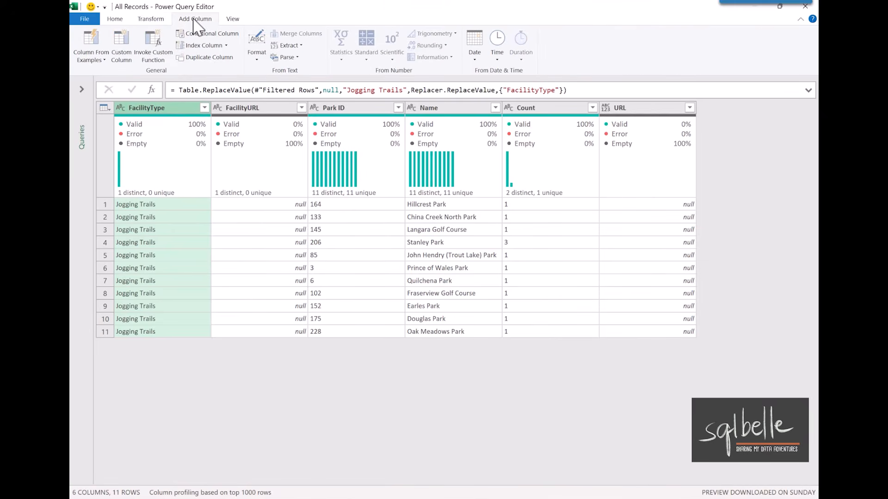
pyautogui.click(233, 20)
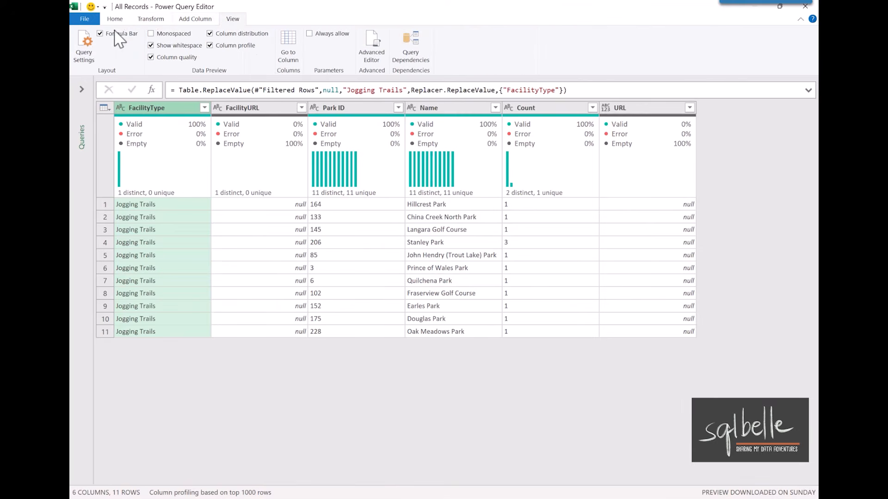
pyautogui.click(85, 55)
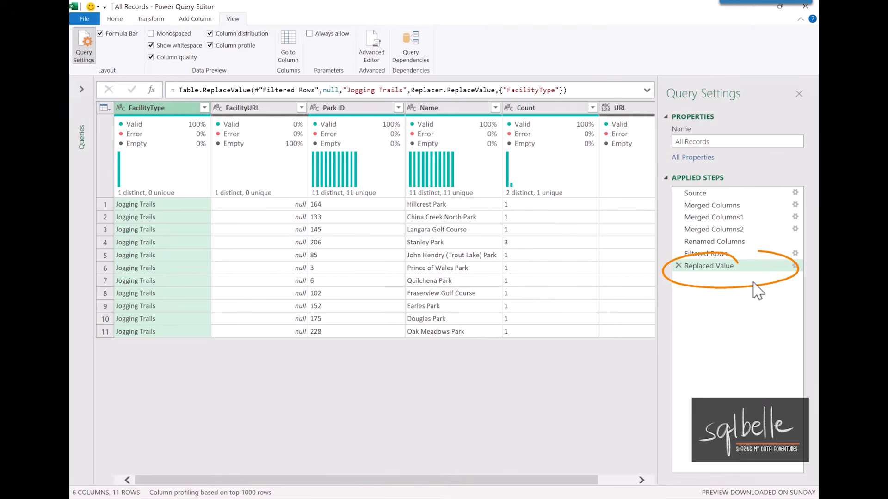
pyautogui.click(678, 266)
# - Add a custom column named Facility Type with the formula if [FacilityType] = null then "Jogging Trails" else [FacilityType]
pyautogui.click(198, 20)
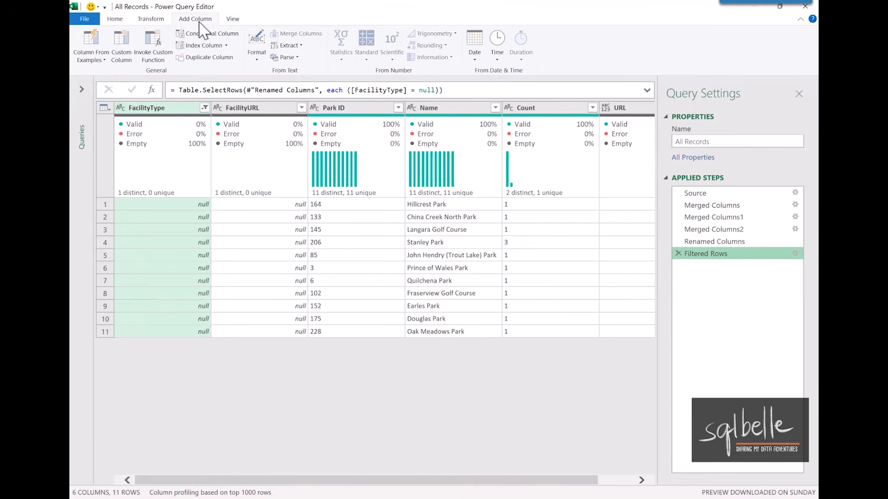
pyautogui.click(121, 47)
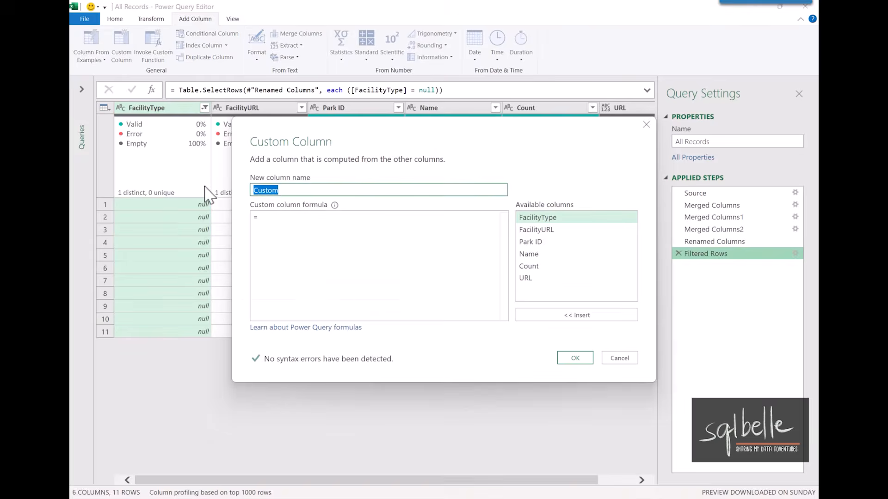
pyautogui.write('F')
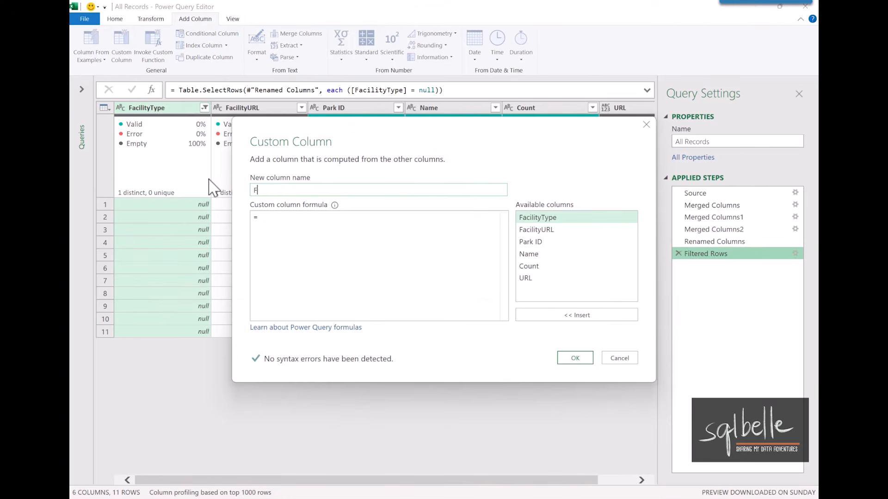
pyautogui.write('acility Type')
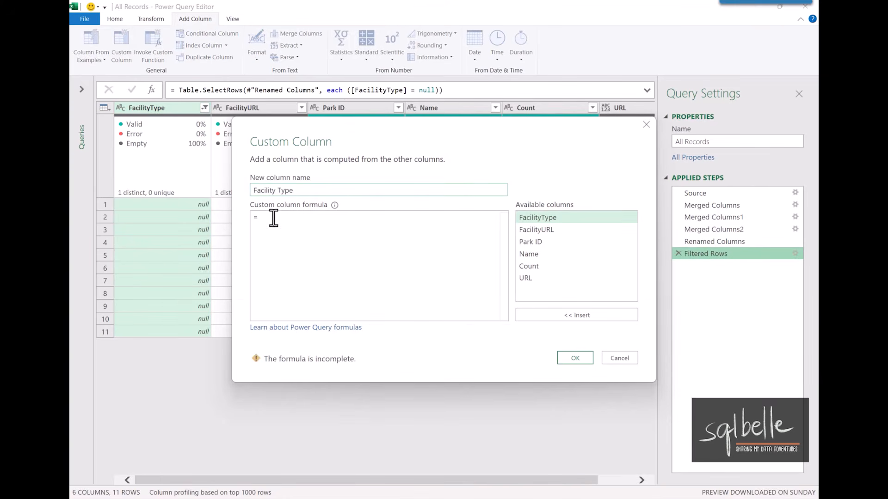
pyautogui.click(273, 217)
pyautogui.write('if')
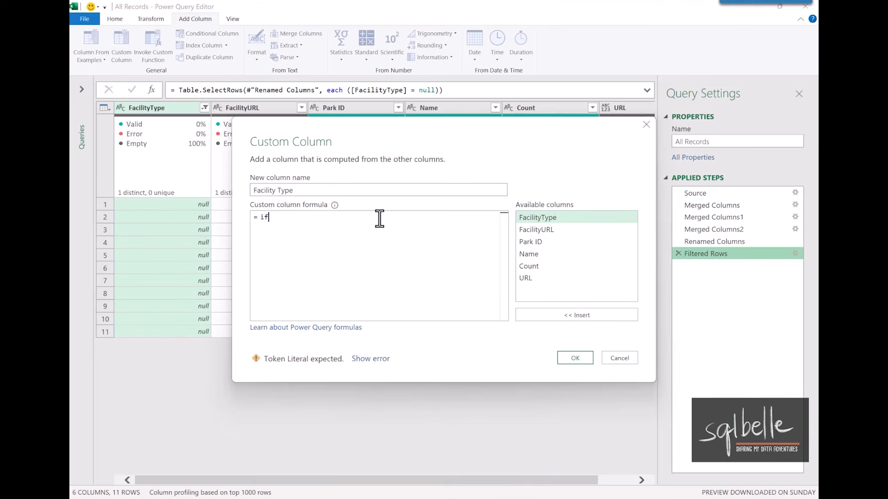
pyautogui.doubleClick(539, 221)
pyautogui.write('= null then')
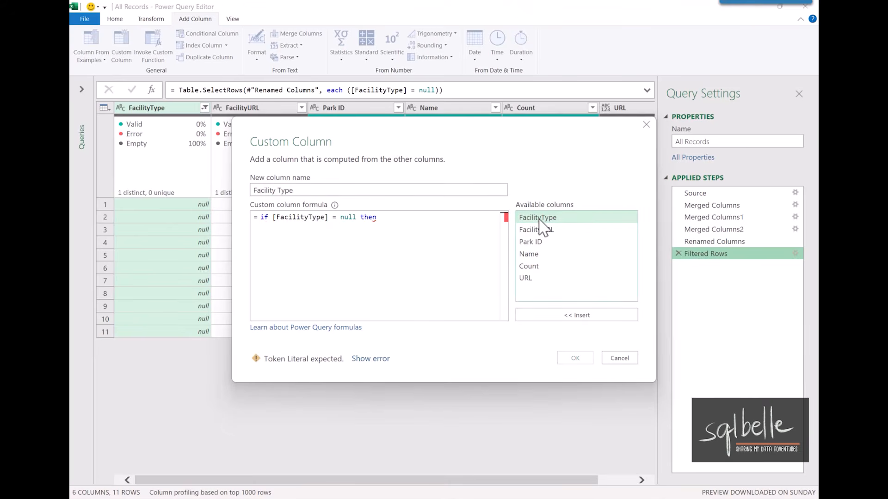
pyautogui.write(' "Jogging Tra')
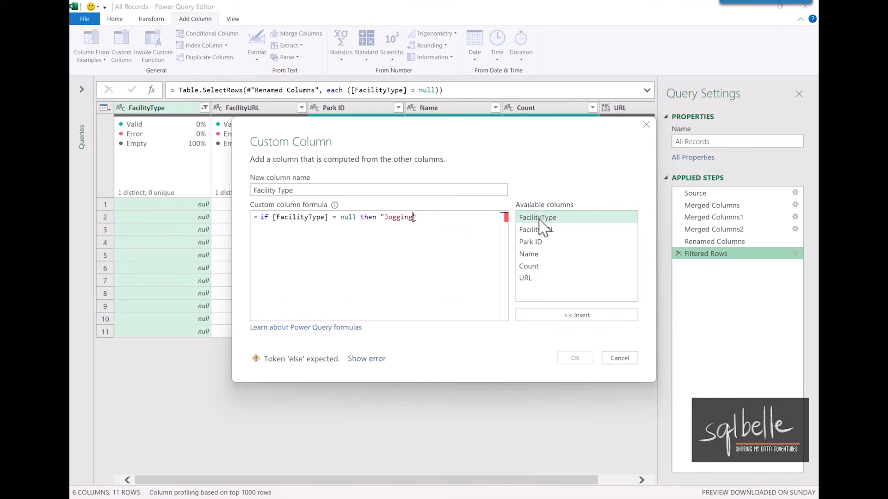
pyautogui.write('ils" else')
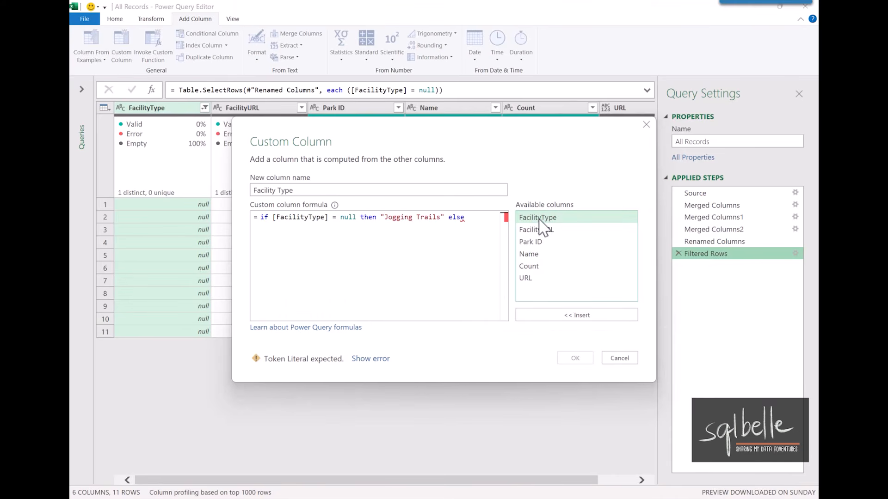
pyautogui.doubleClick(539, 218)
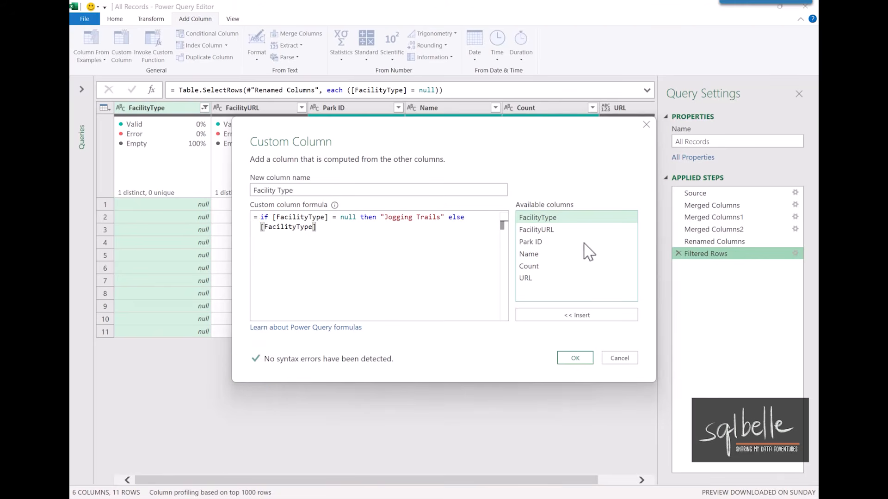
pyautogui.click(574, 358)
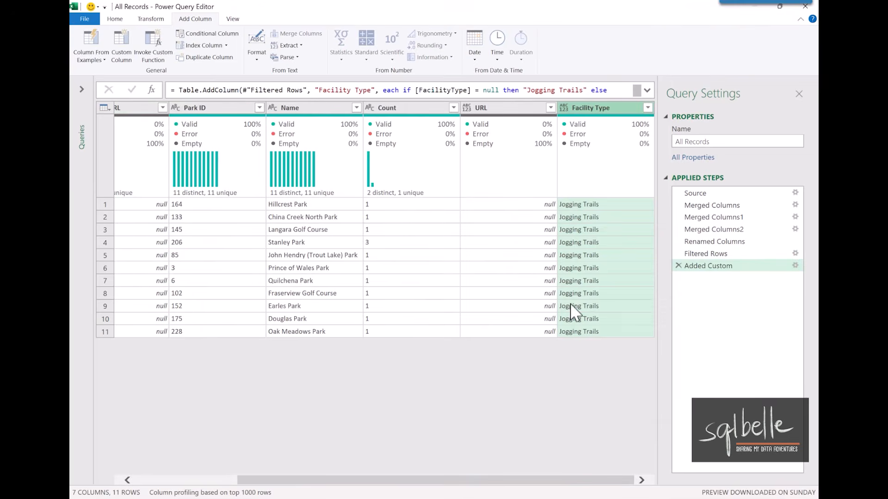
pyautogui.click(143, 480)
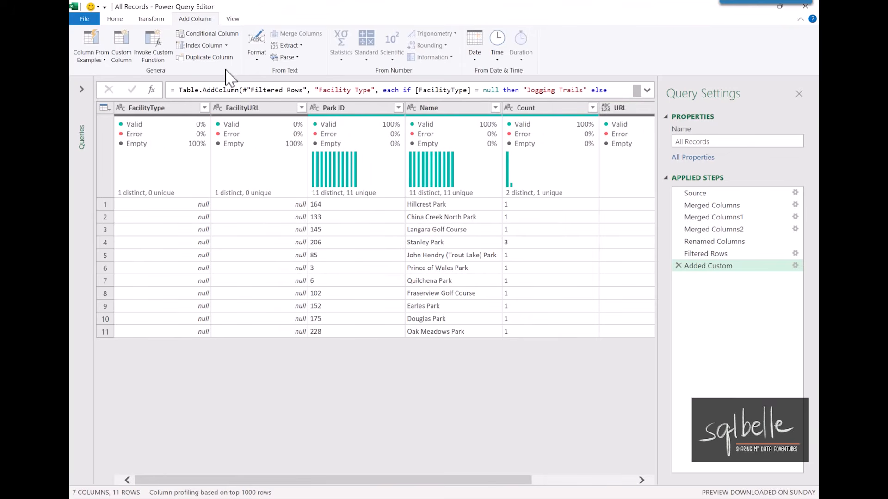
# - Start a conditional column named Facility Type 2 with the condition that FacilityType equals null
pyautogui.click(217, 37)
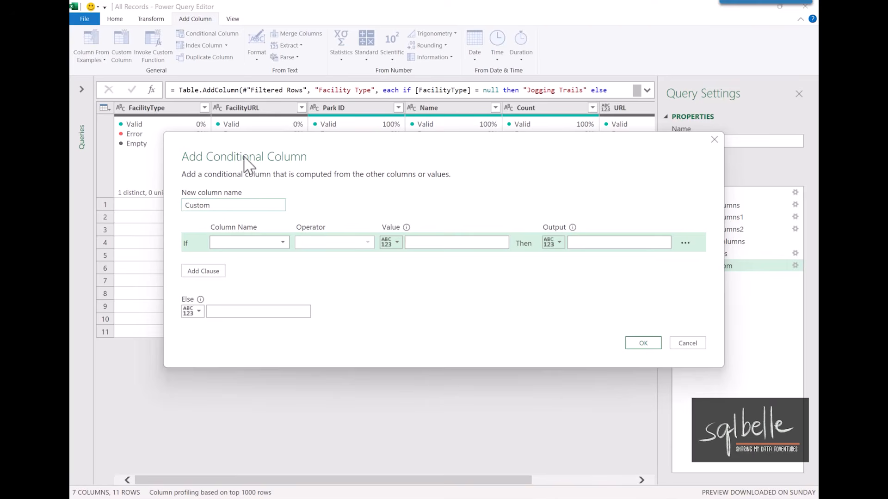
pyautogui.doubleClick(231, 204)
pyautogui.write('Facility Type 2')
pyautogui.click(282, 243)
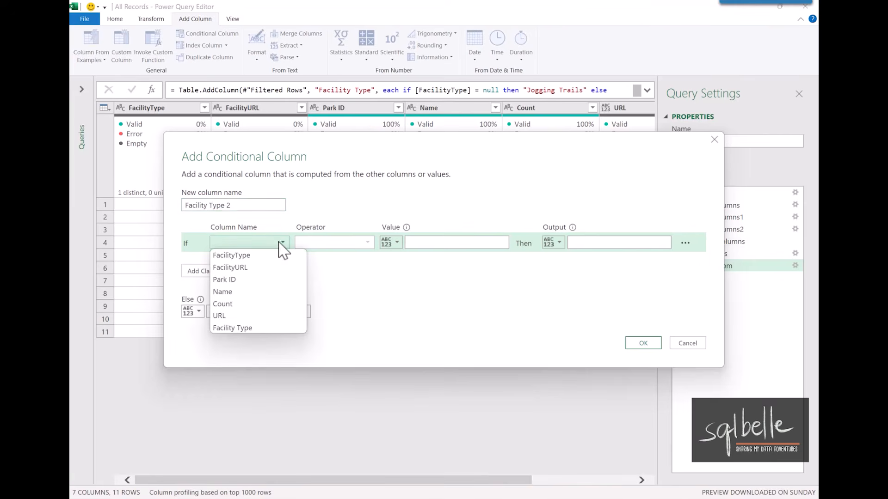
pyautogui.click(259, 255)
pyautogui.click(444, 243)
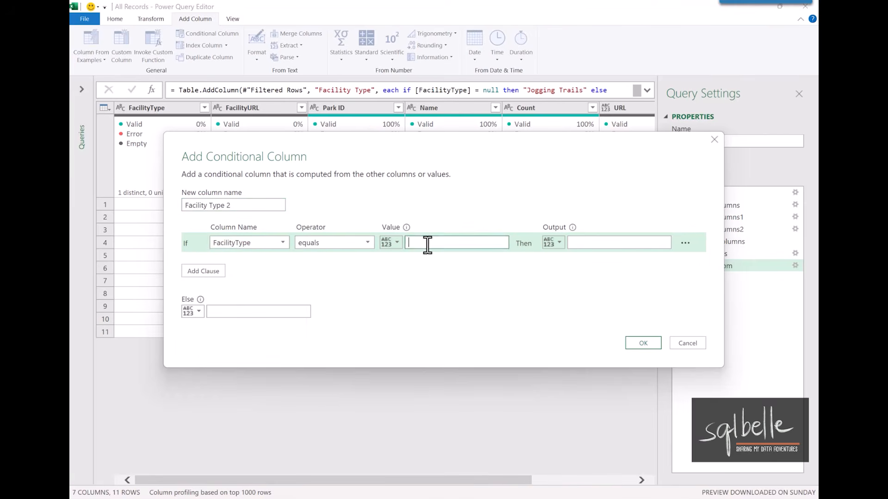
pyautogui.write('null')
# - Output Jogging Trails when the condition is met, otherwise the FacilityType column's value, and create the conditional column
pyautogui.click(619, 244)
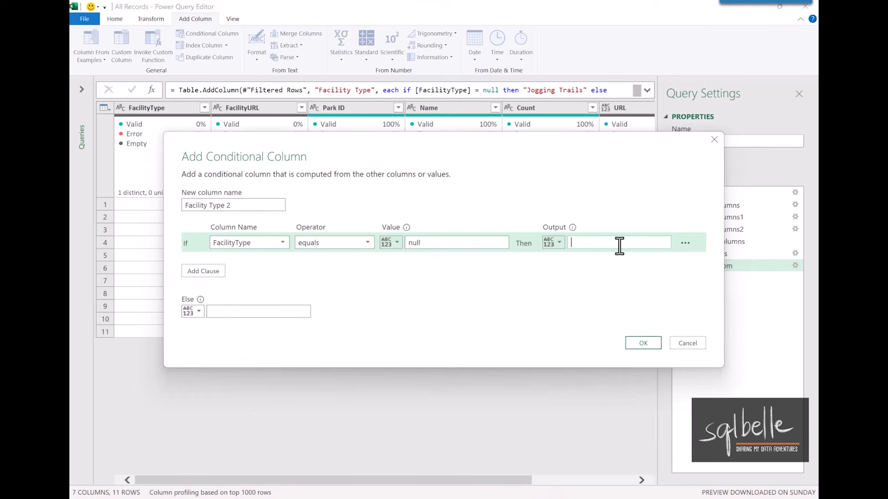
pyautogui.write('Jogging R')
pyautogui.write('rails')
pyautogui.click(192, 312)
pyautogui.click(203, 335)
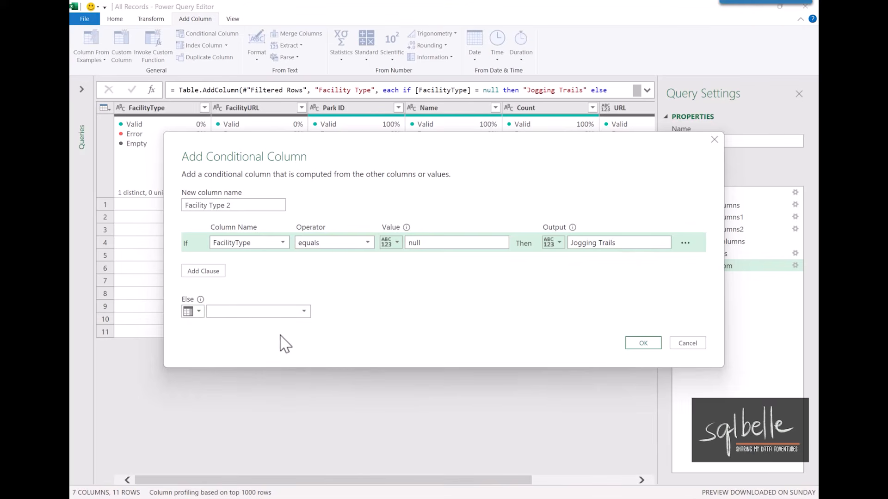
pyautogui.click(305, 314)
pyautogui.click(255, 325)
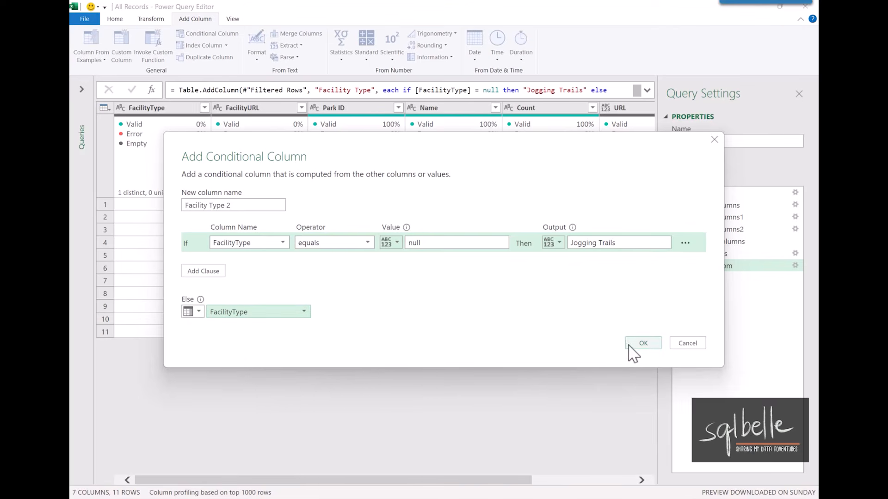
pyautogui.click(633, 344)
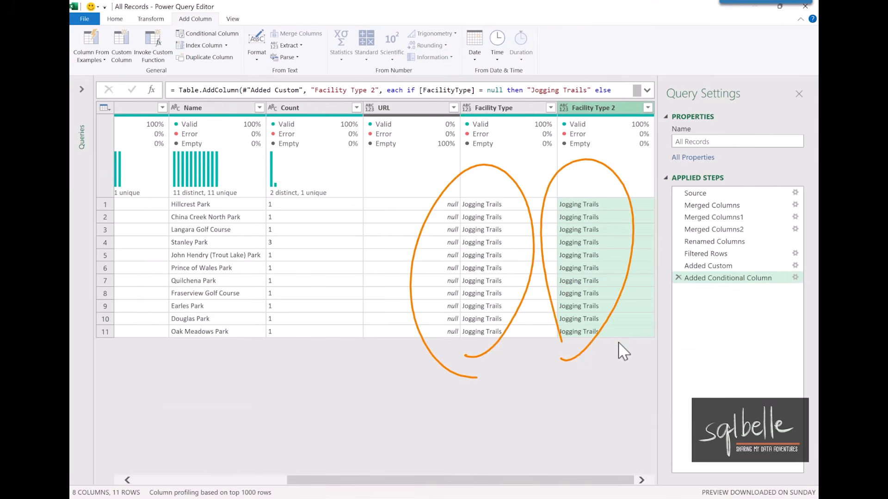
# - Delete the Added Conditional Column step and remove the original FacilityType column from the All Records query
pyautogui.click(678, 278)
pyautogui.moveTo(316, 481); pyautogui.dragTo(134, 481)
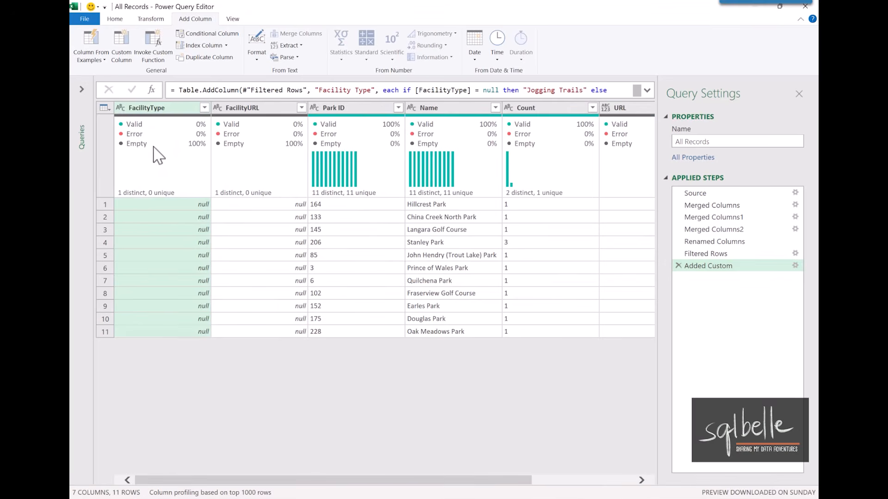
pyautogui.rightClick(168, 111)
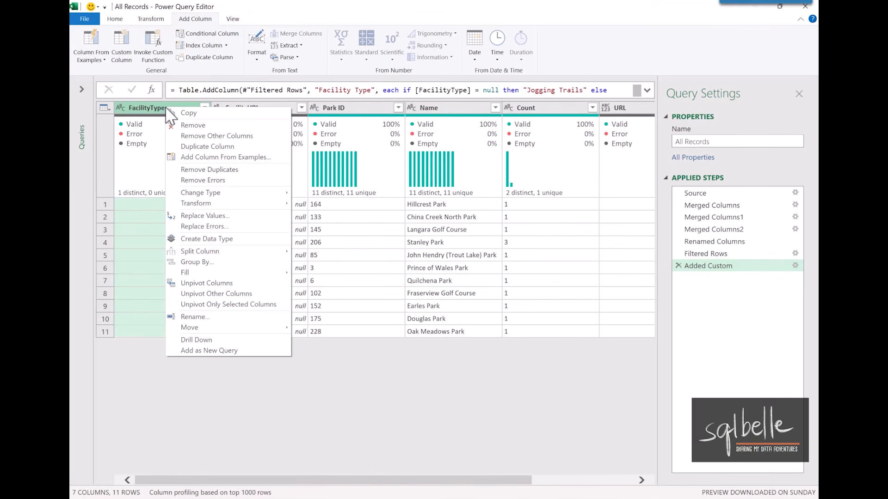
pyautogui.click(194, 123)
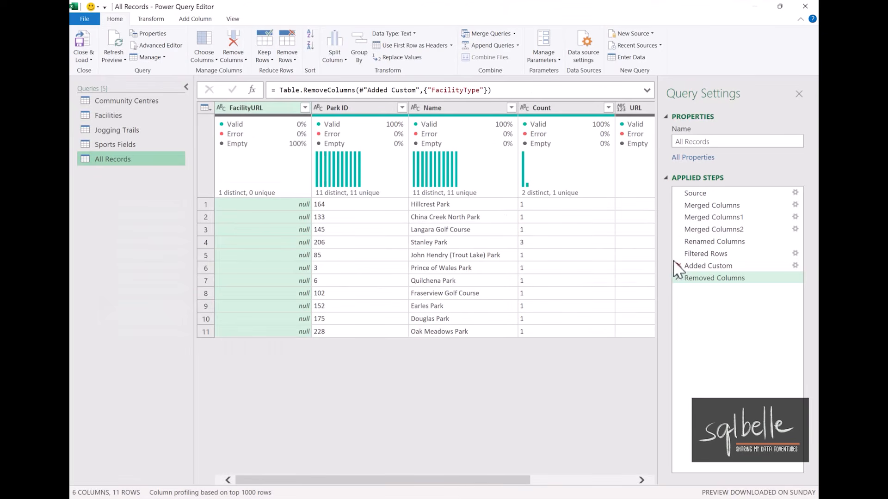
# - Delete the Filtered Rows step from the applied steps and check the list of distinct values in the Facility Type column
pyautogui.moveTo(675, 256)
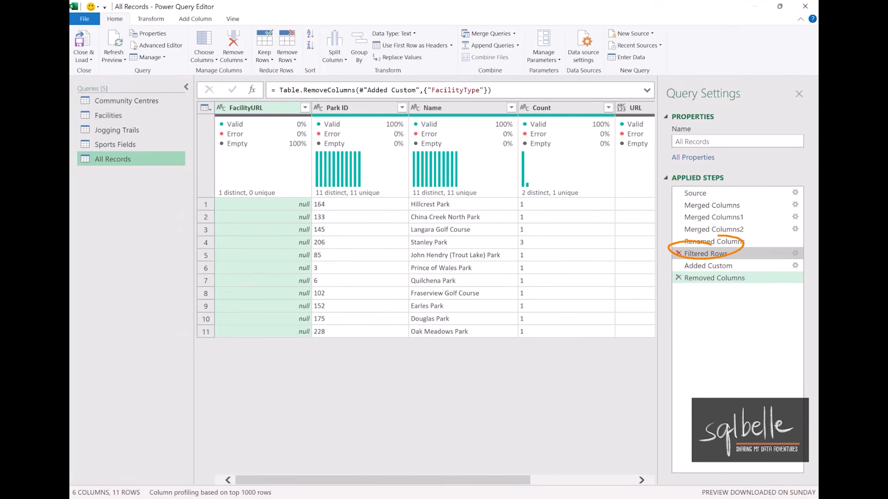
pyautogui.click(678, 253)
pyautogui.click(495, 281)
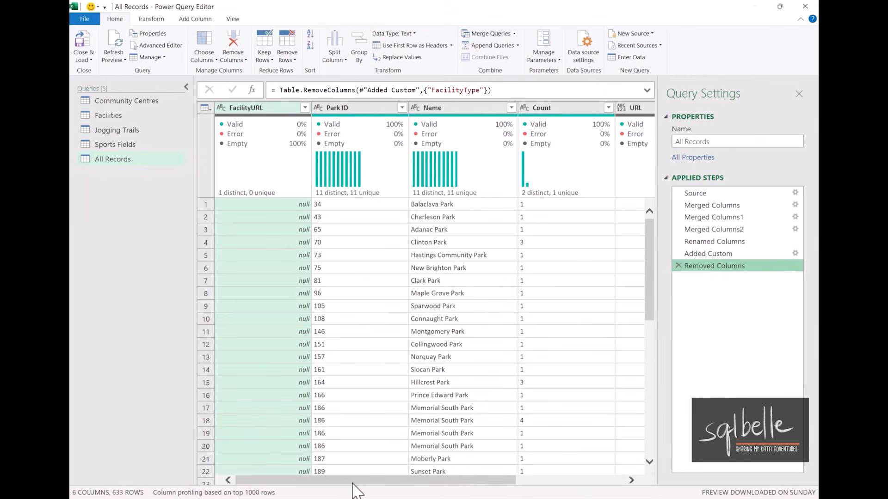
pyautogui.moveTo(352, 480); pyautogui.dragTo(531, 486)
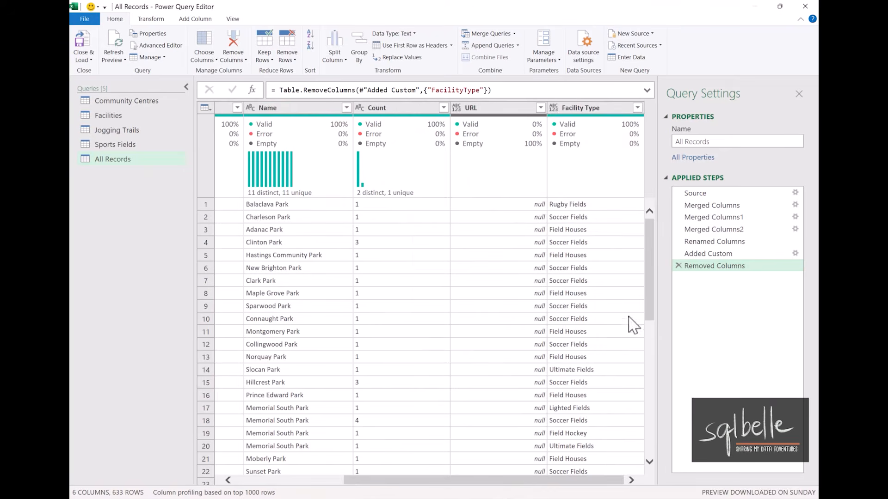
pyautogui.moveTo(648, 301); pyautogui.dragTo(653, 433)
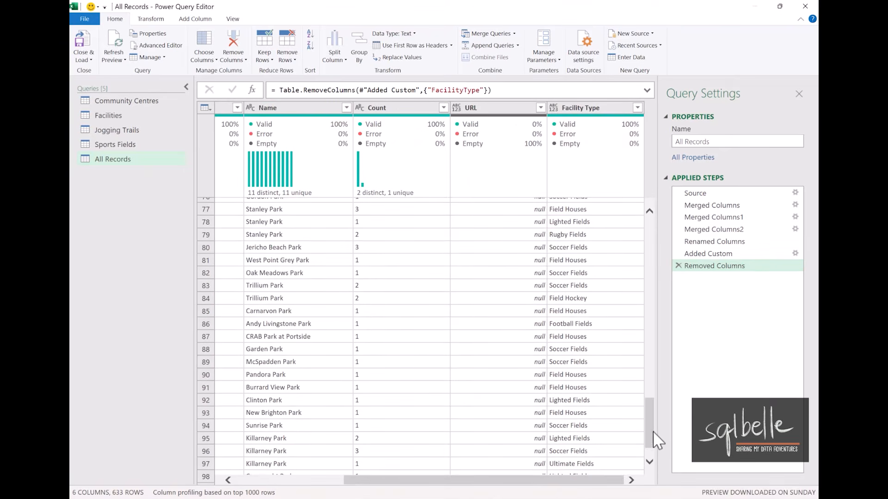
pyautogui.click(637, 107)
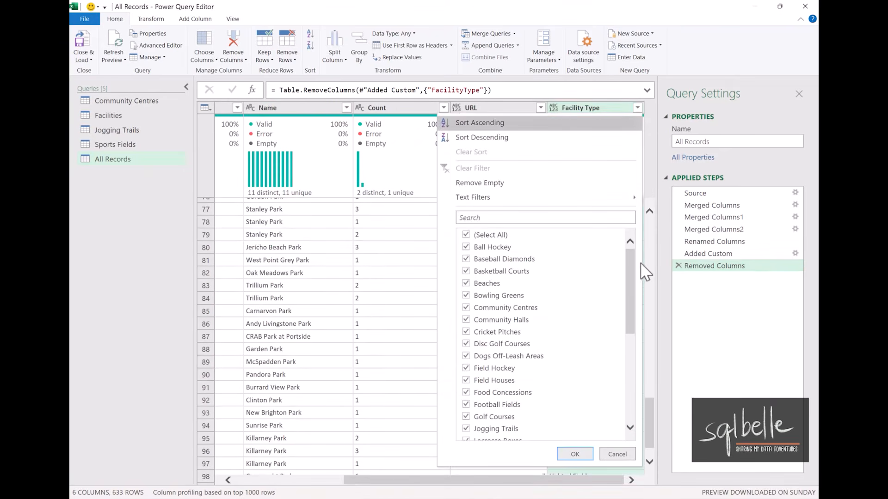
pyautogui.moveTo(630, 282); pyautogui.dragTo(630, 359)
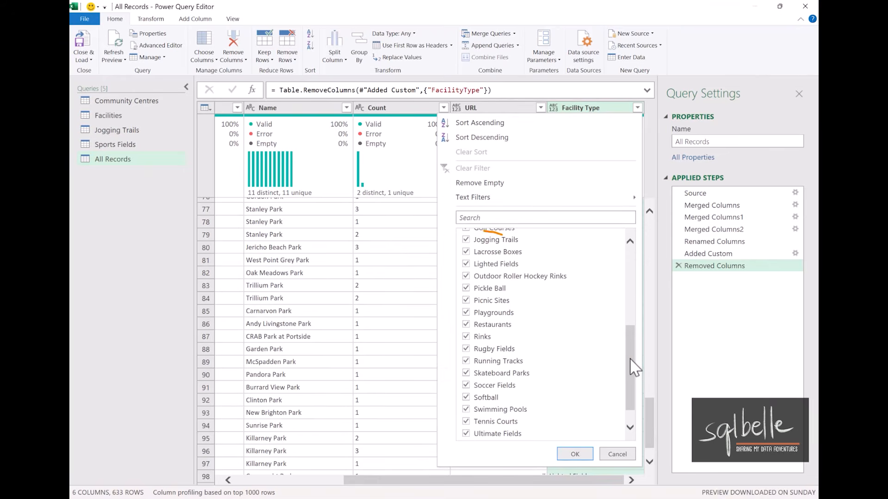
pyautogui.click(158, 240)
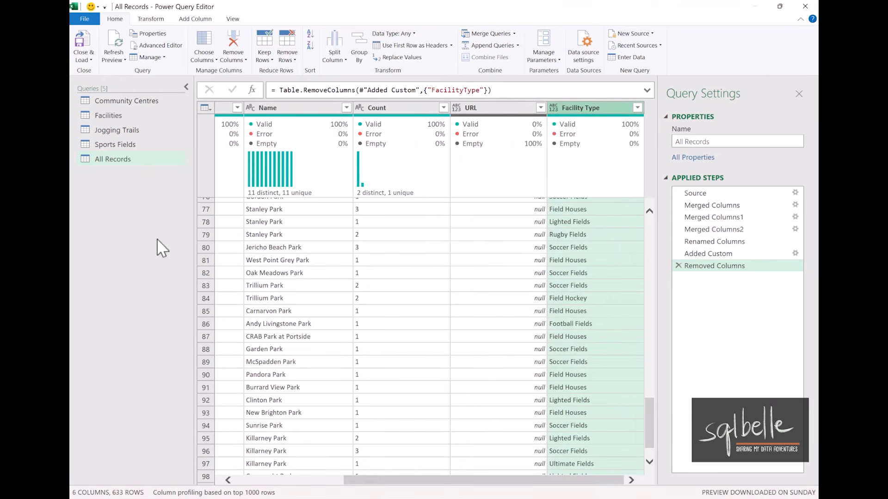
# - Close the query editor and load the queries to the workbook as connections only
pyautogui.click(91, 61)
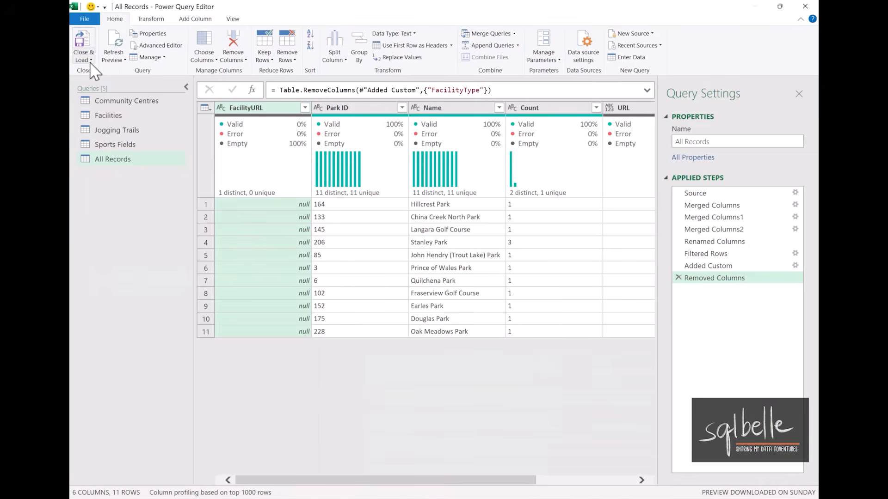
pyautogui.click(91, 60)
pyautogui.click(99, 81)
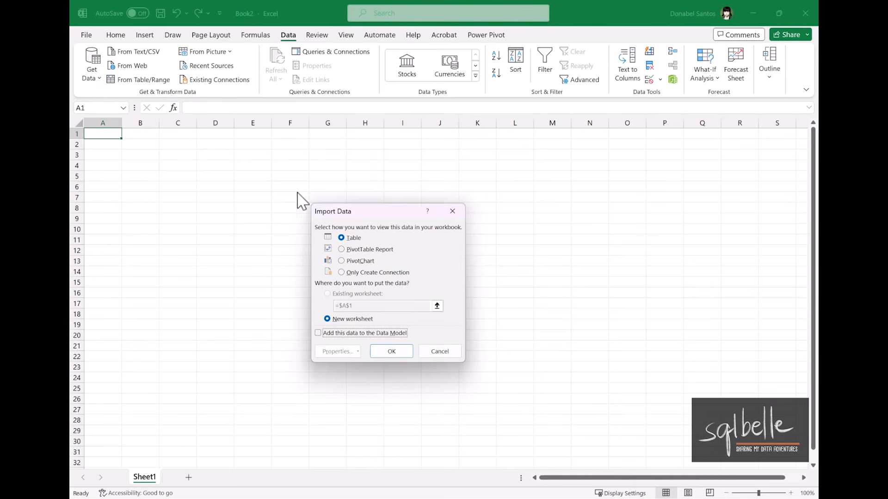
pyautogui.click(351, 273)
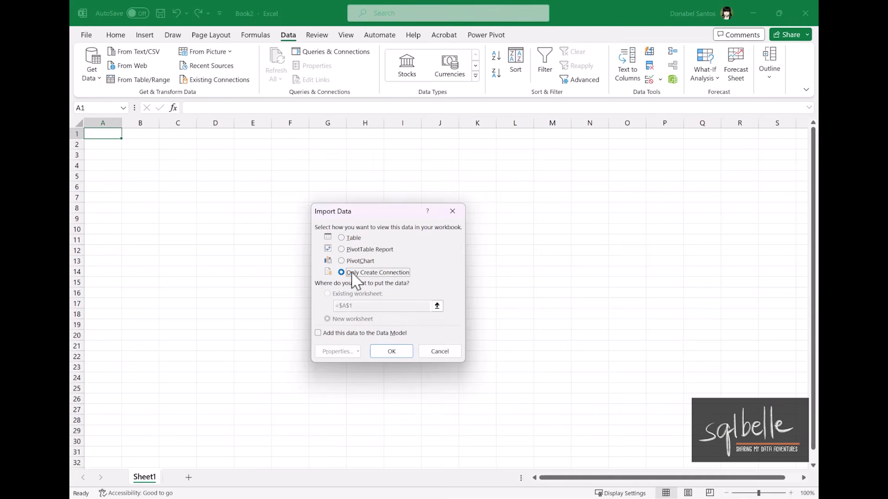
pyautogui.click(392, 353)
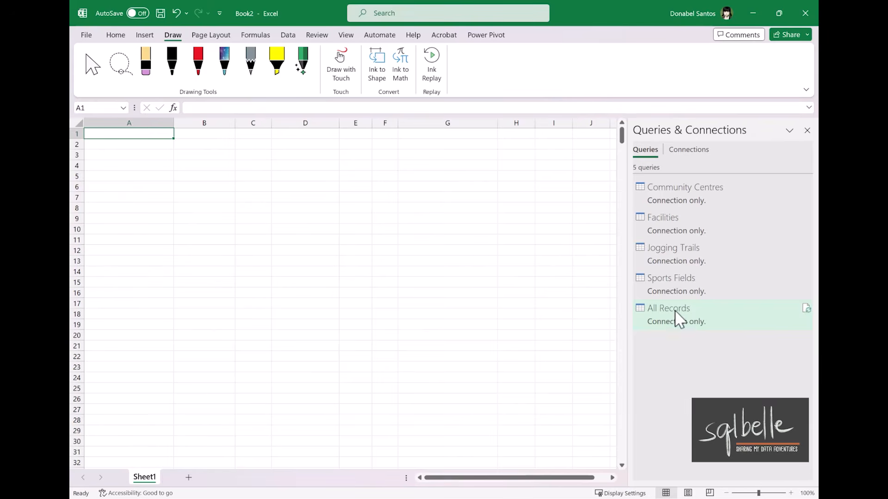
# - Load the All Records query as a table into the existing worksheet at =$A$1 and check its columns
pyautogui.moveTo(676, 322)
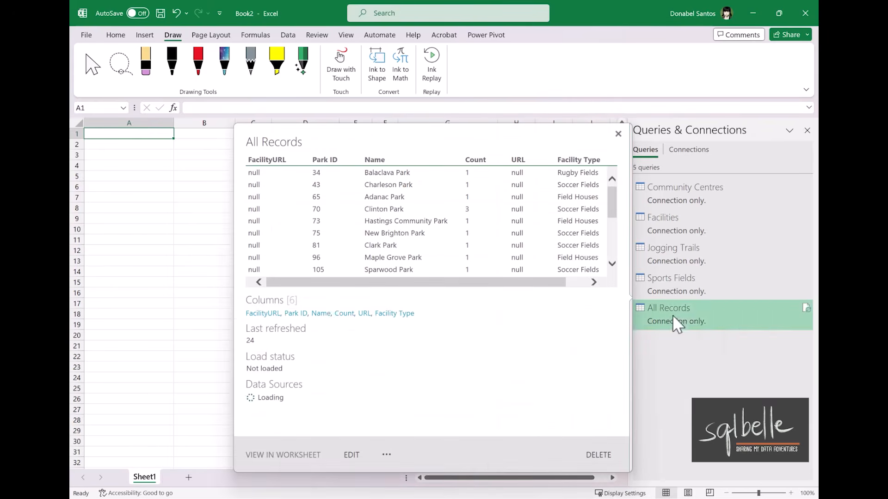
pyautogui.rightClick(673, 315)
pyautogui.click(714, 385)
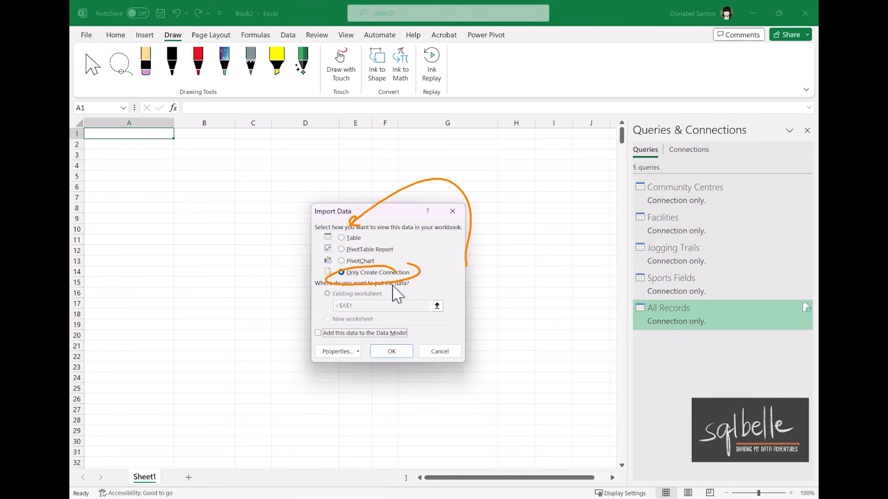
pyautogui.click(351, 239)
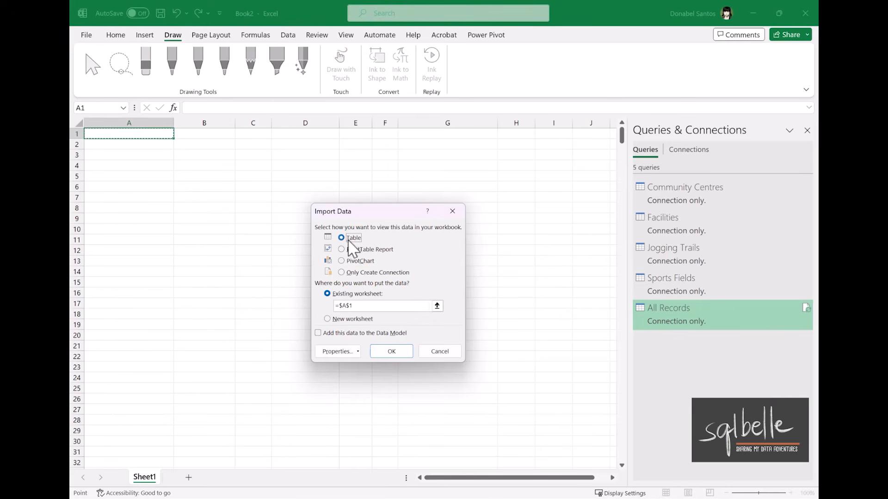
pyautogui.click(392, 351)
pyautogui.moveTo(548, 481); pyautogui.dragTo(589, 483)
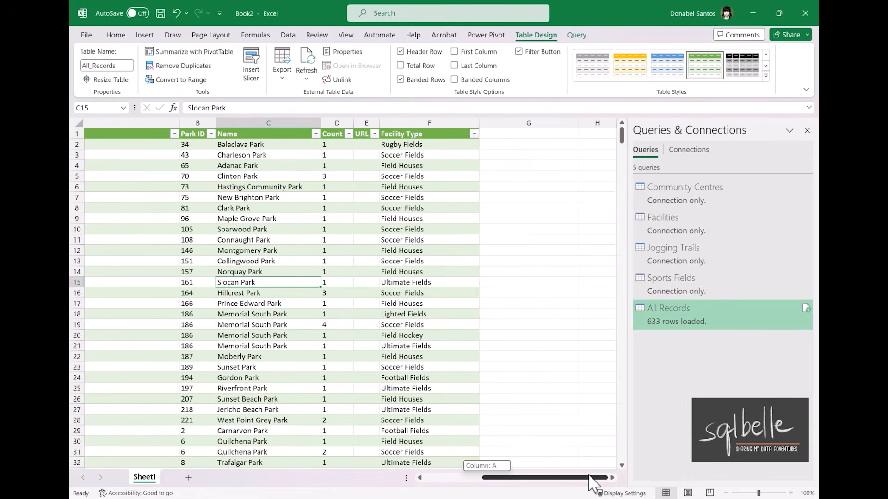